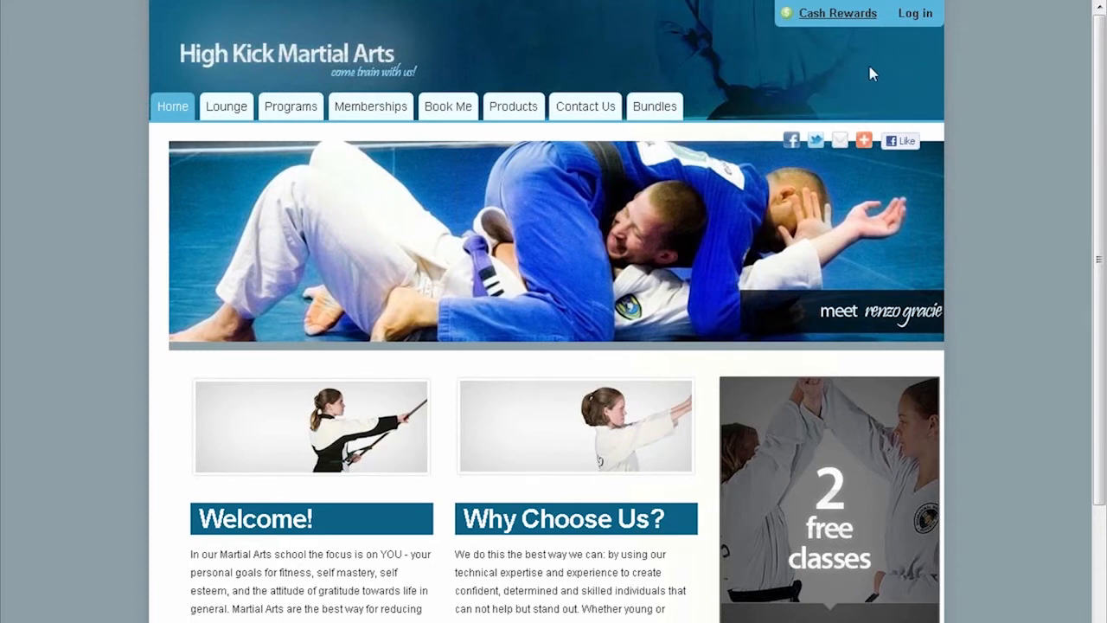
- Log in to the martial arts site with the saved username and account password
left_click(926, 26)
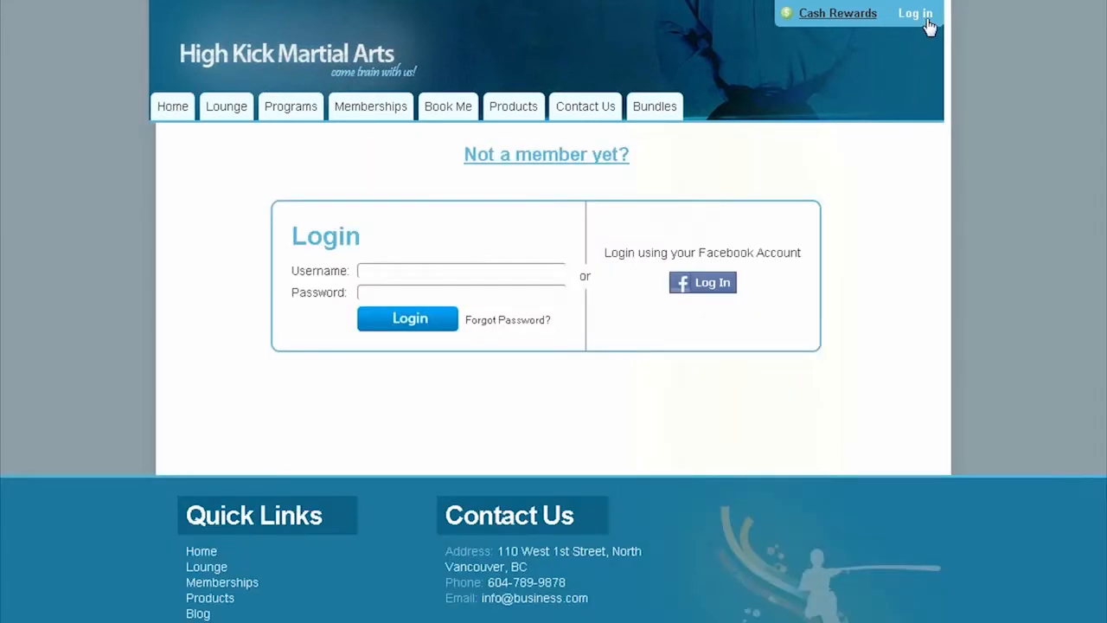
left_click(373, 270)
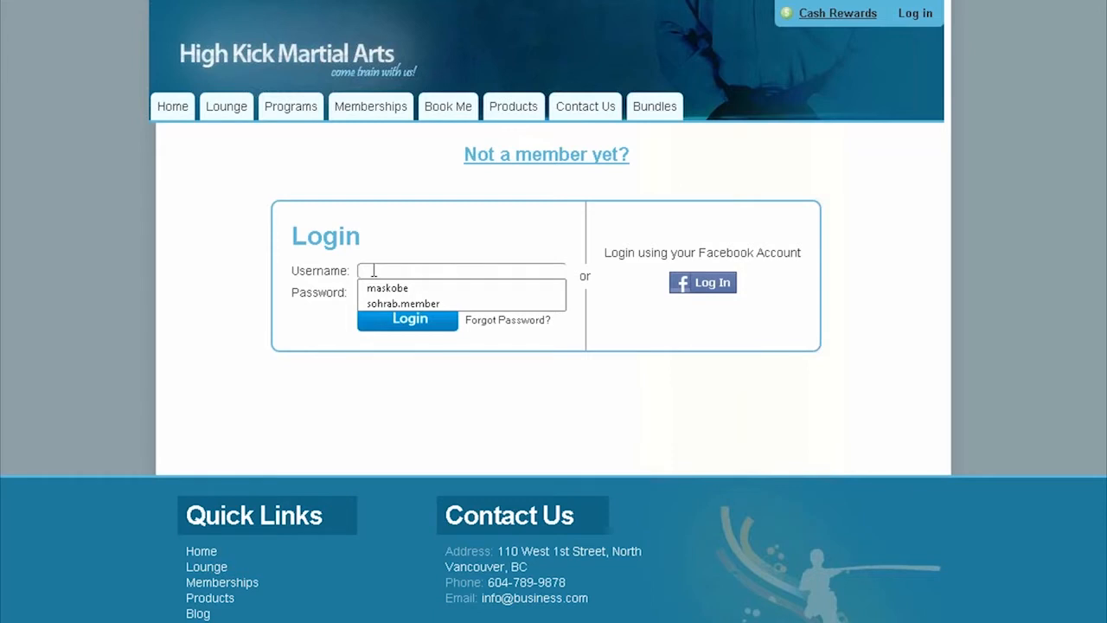
left_click(385, 287)
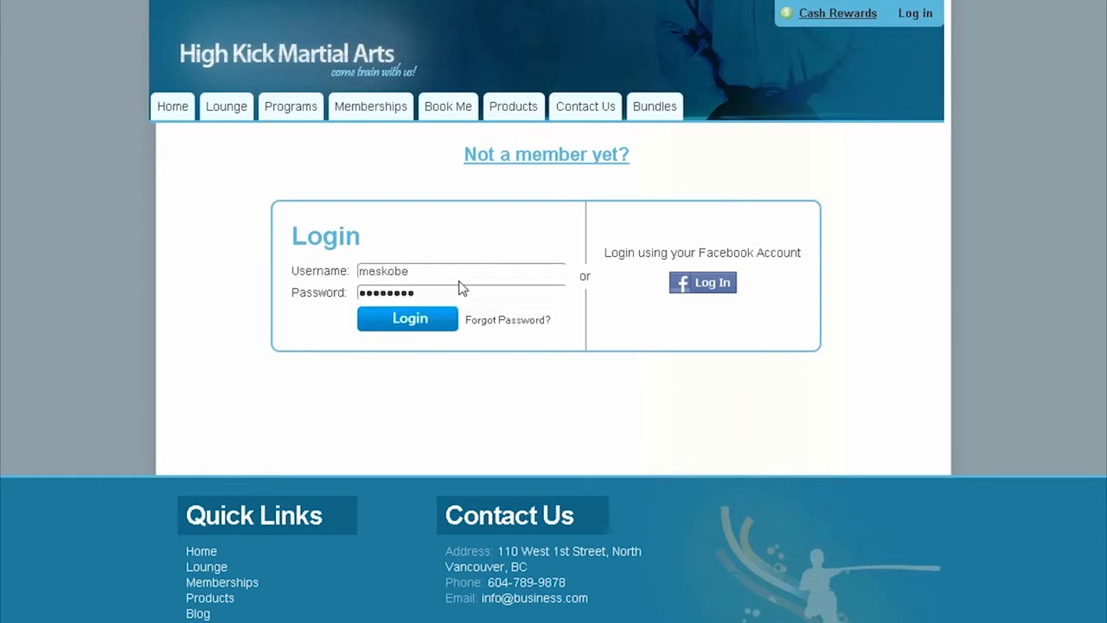
left_click(410, 320)
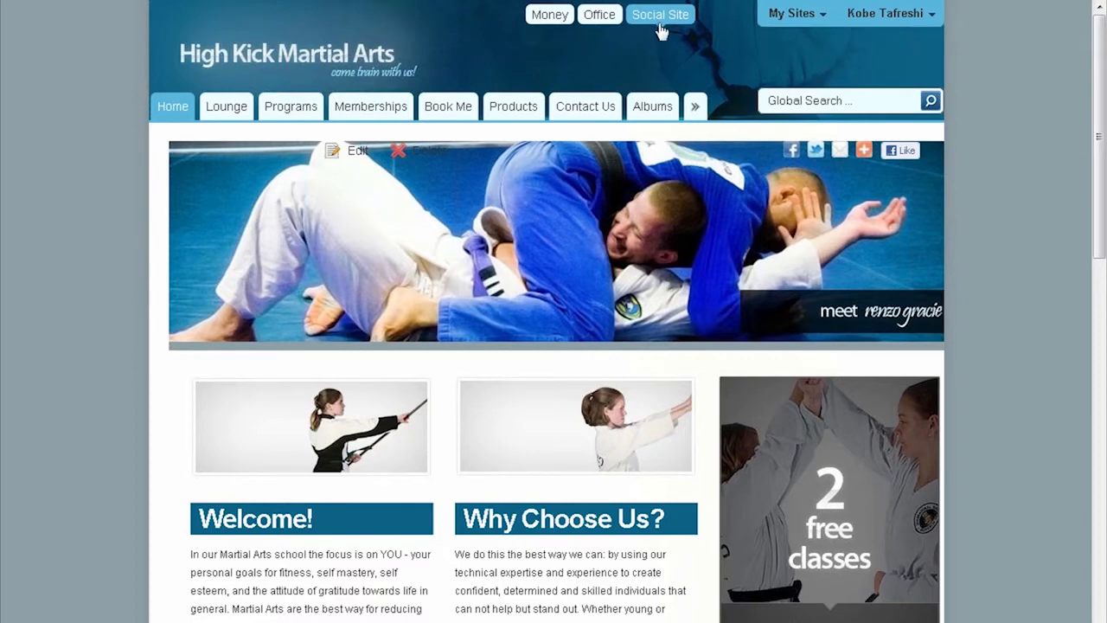
- Open the Office area's contacts and show them in the (All) view
left_click(602, 27)
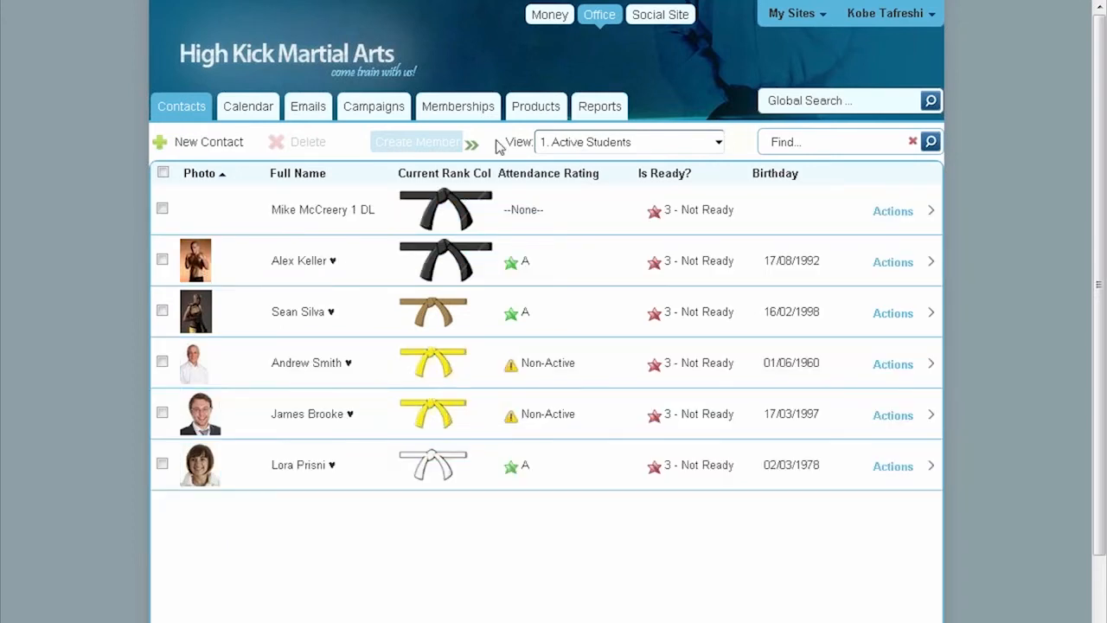
left_click(718, 142)
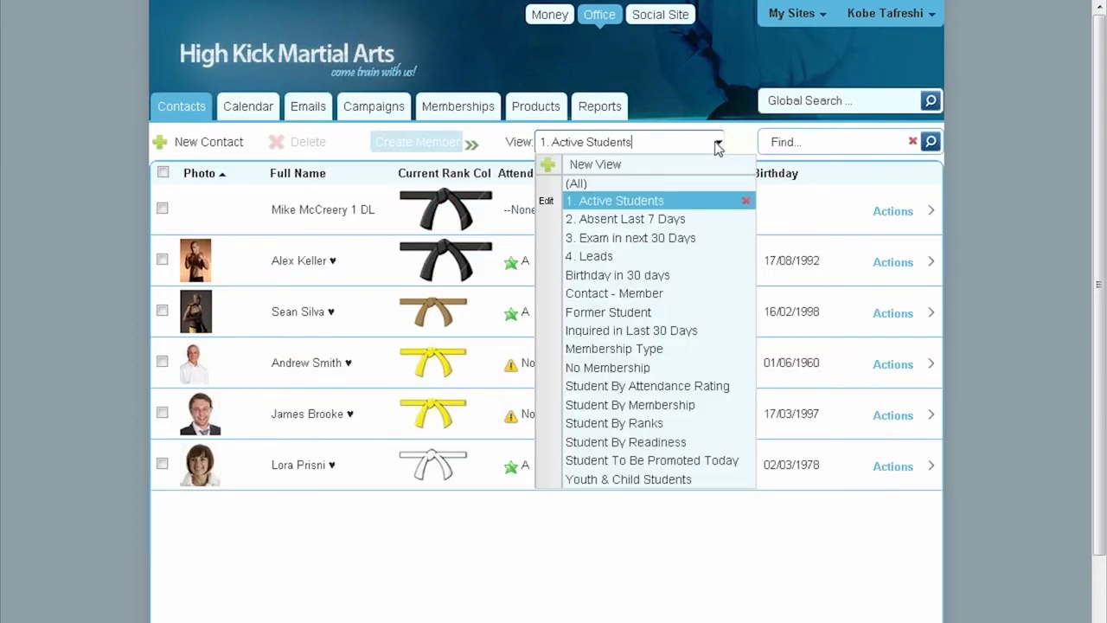
left_click(657, 195)
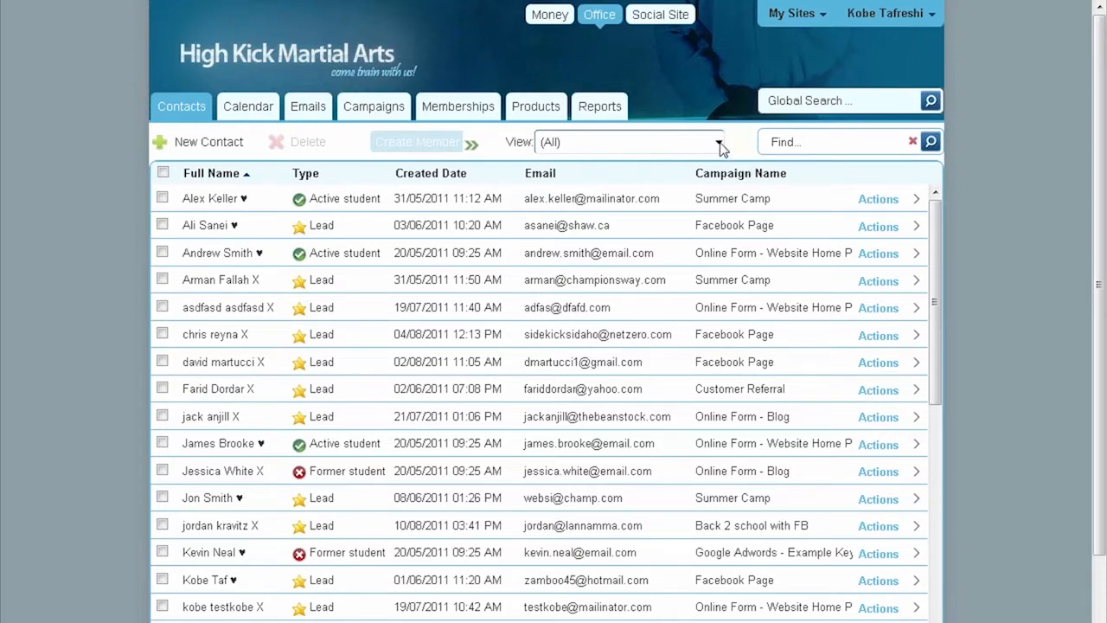
left_click(719, 143)
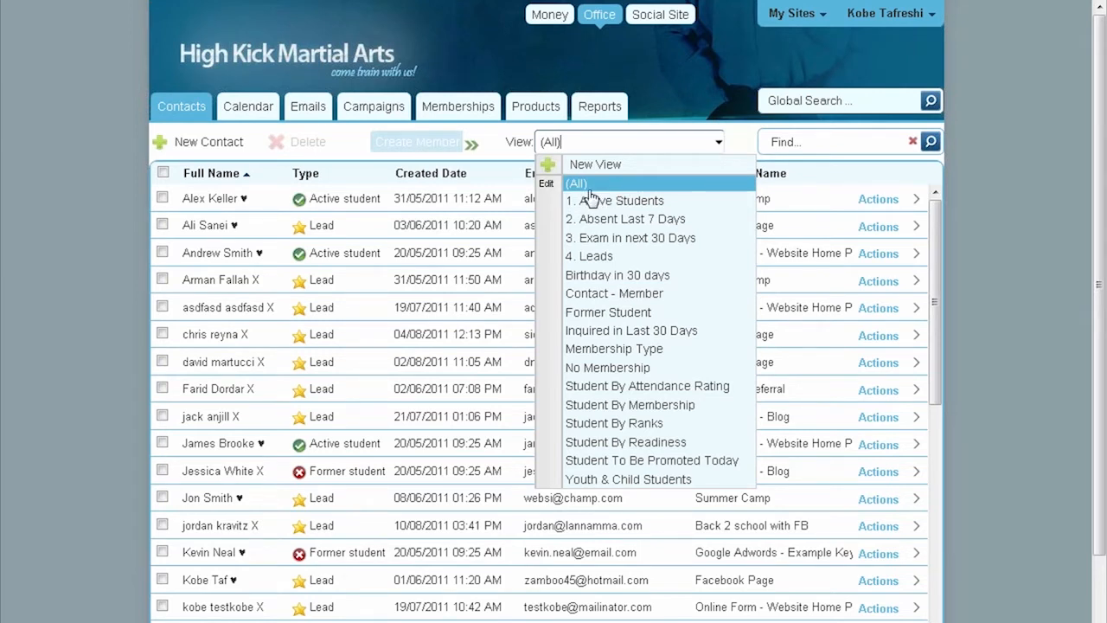
left_click(1004, 198)
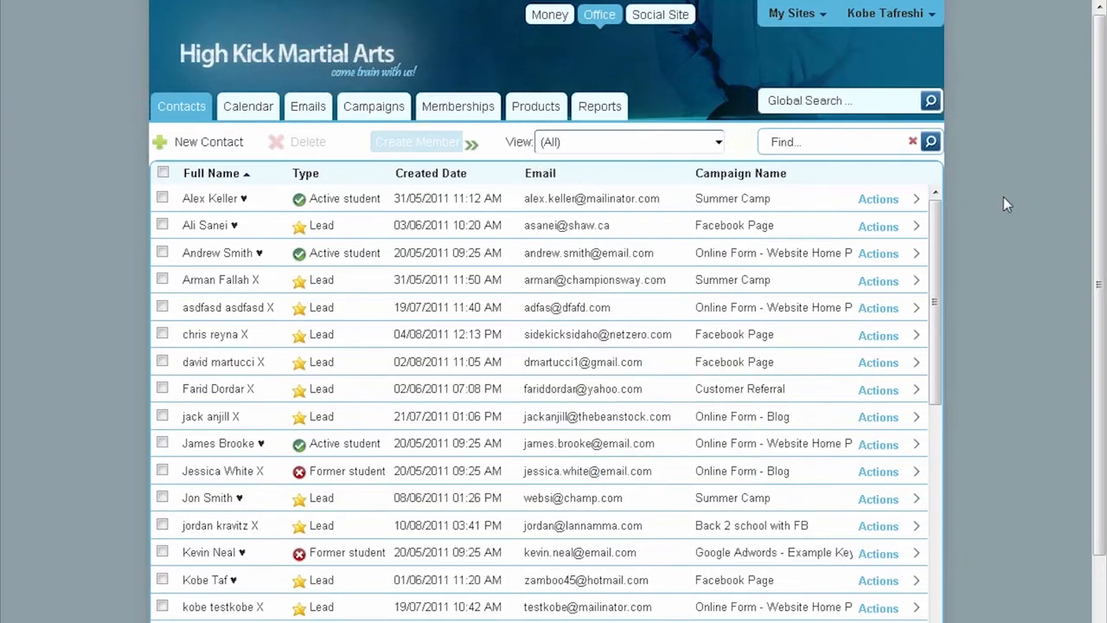
- Switch the contacts list to the 1. Active Students view and look over the available views
left_click(716, 142)
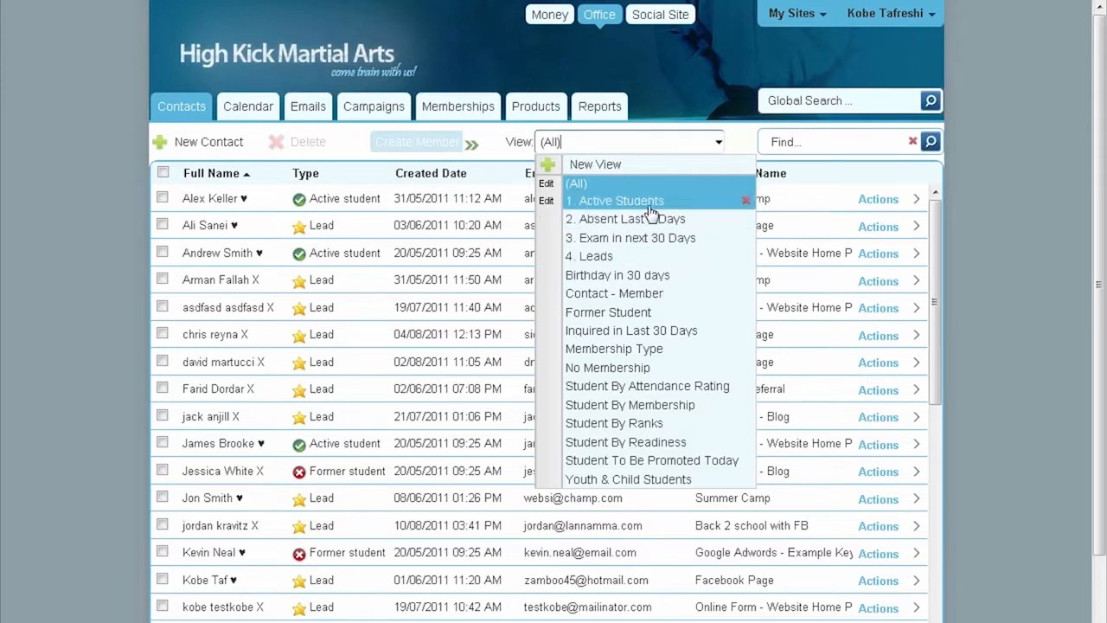
left_click(684, 207)
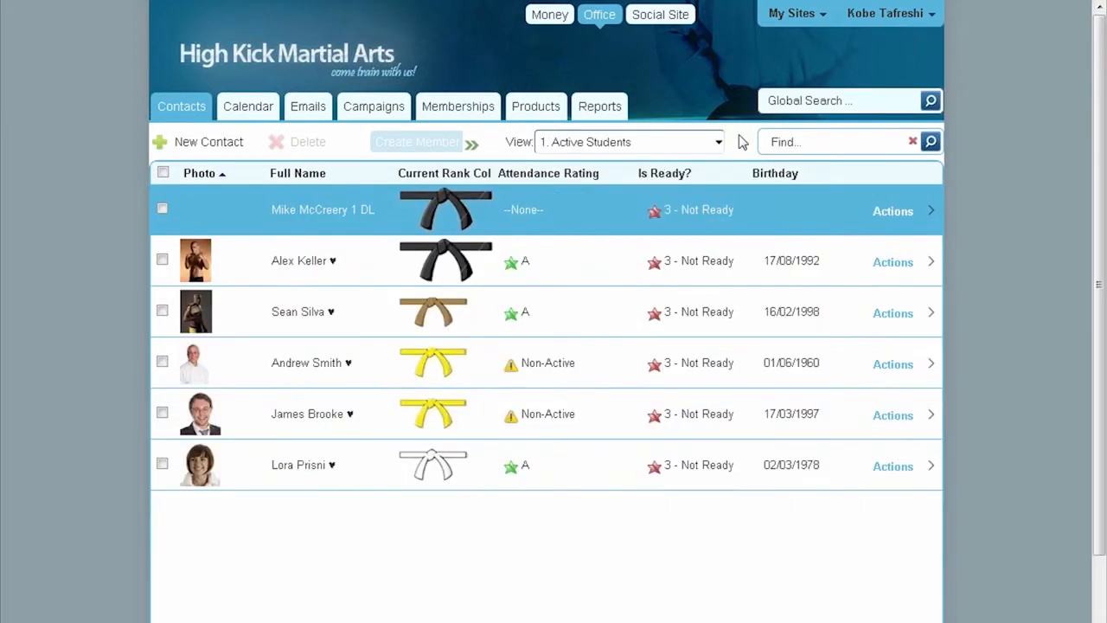
left_click(719, 143)
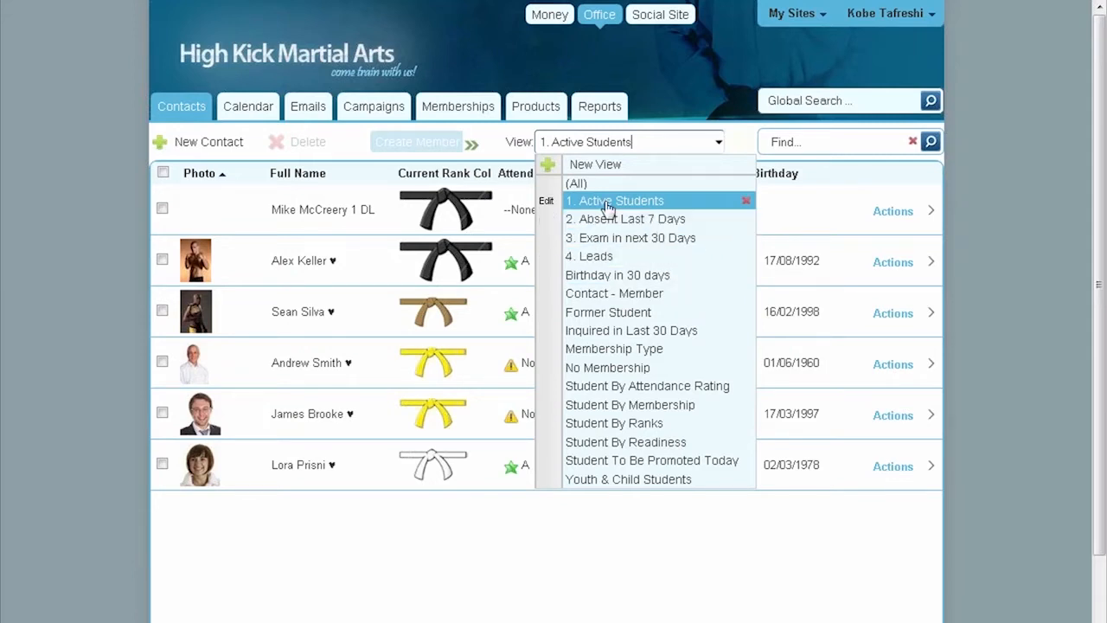
left_click(52, 200)
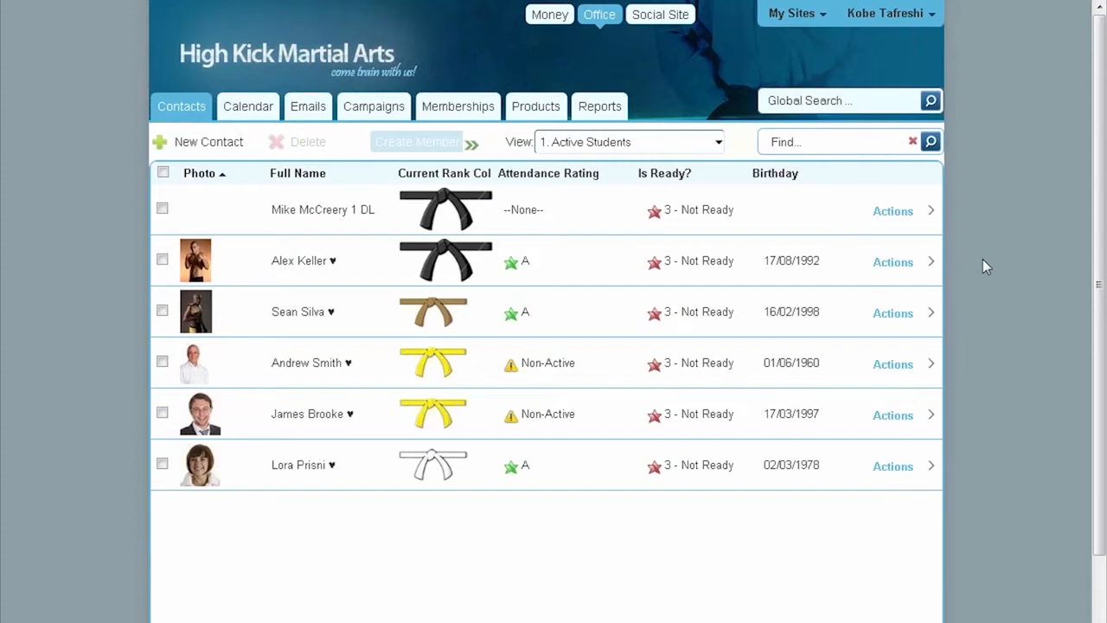
- Review the second listed student's profile and activity history, and return to the contacts list
left_click(298, 272)
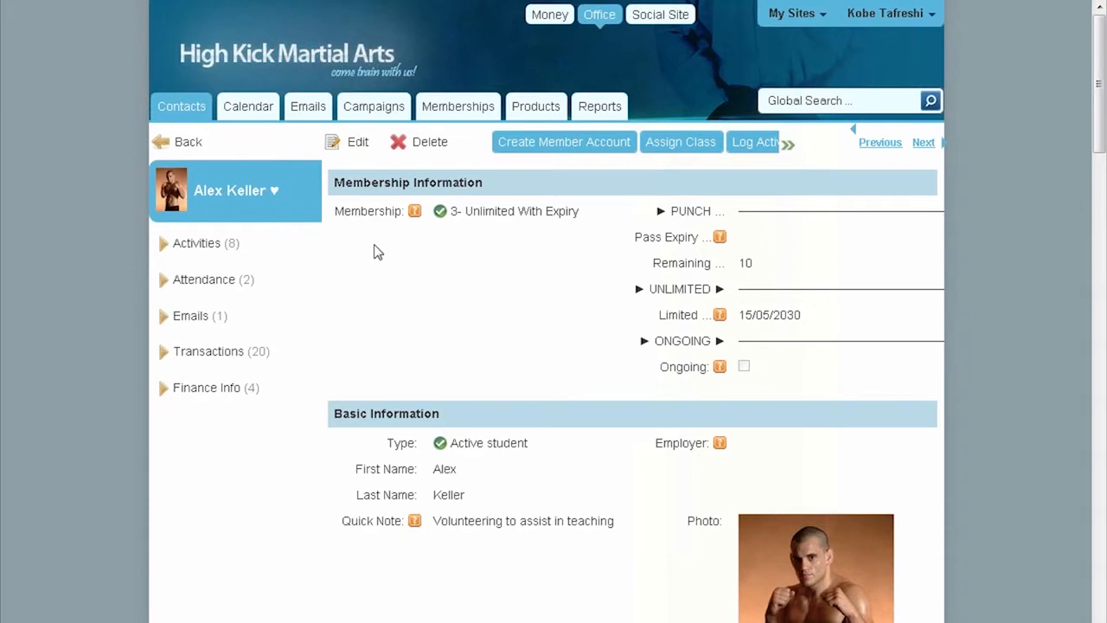
scroll(374, 253, "down", 2)
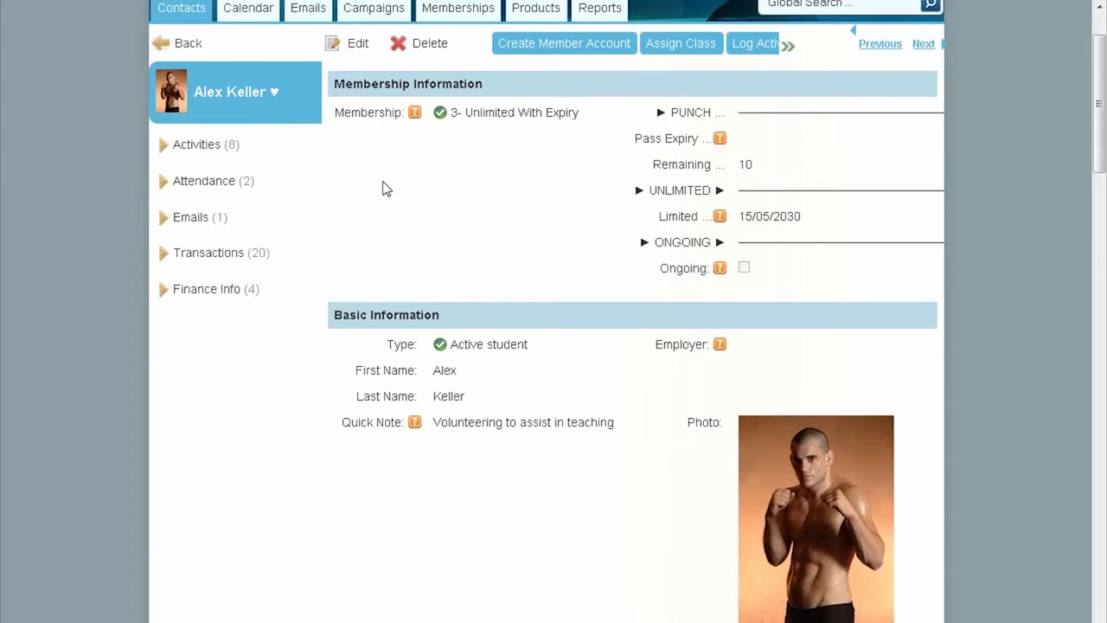
scroll(385, 191, "down", 4)
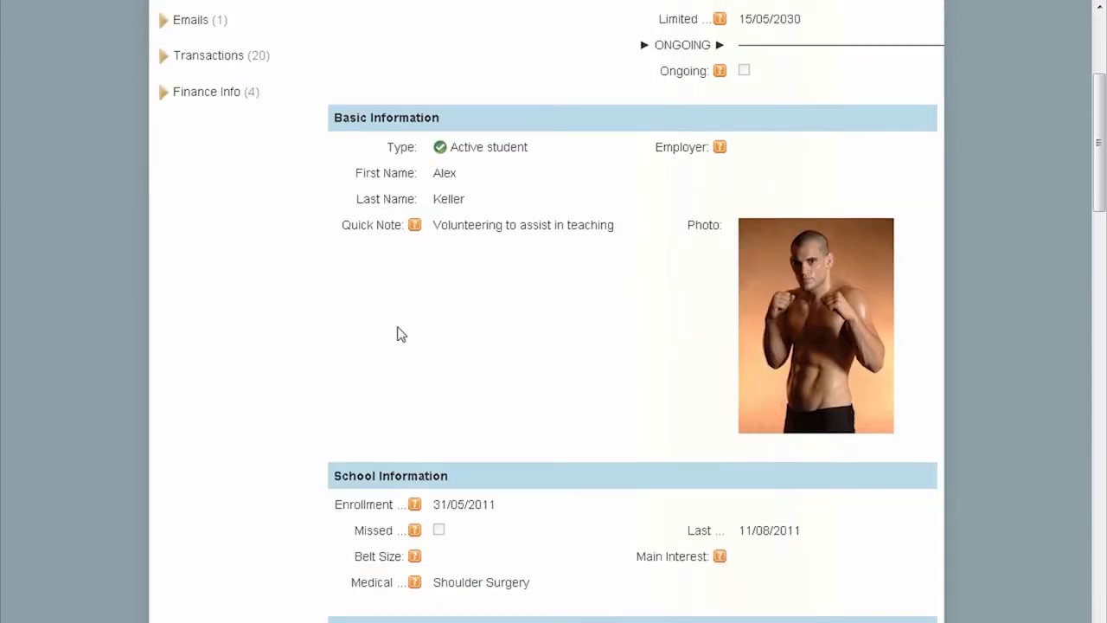
scroll(366, 299, "up", 2)
scroll(366, 299, "up", 4)
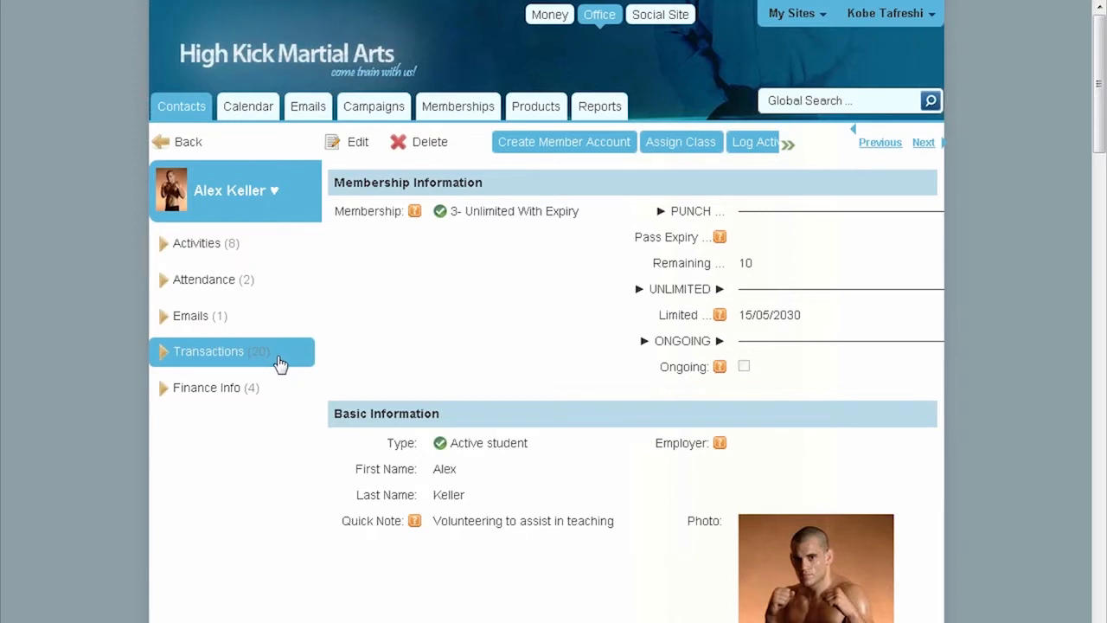
left_click(202, 248)
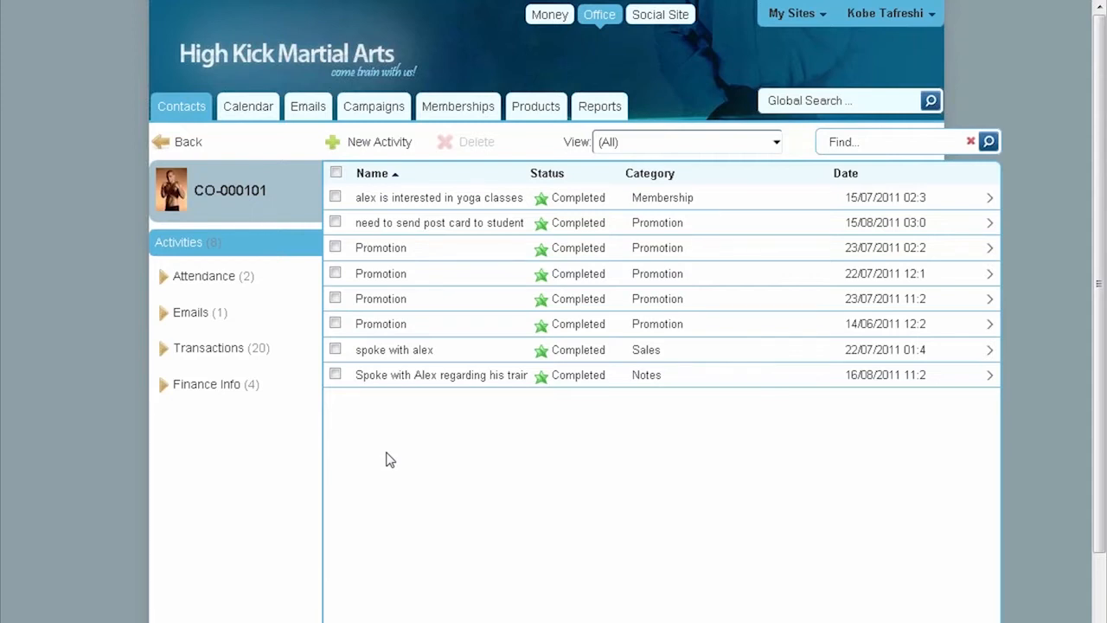
left_click(182, 147)
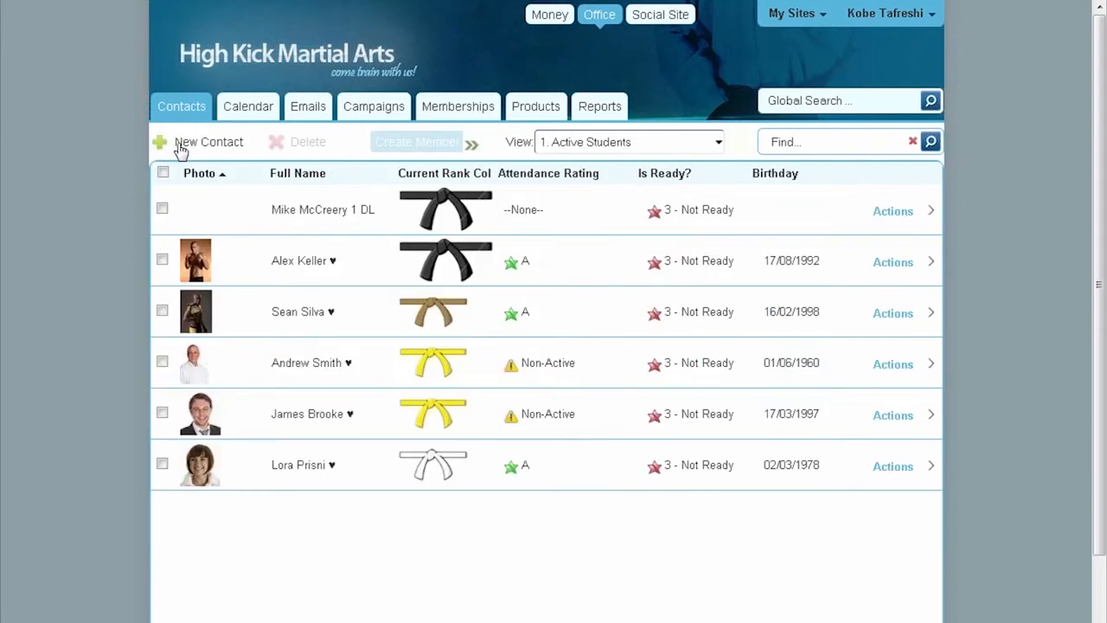
- Reopen the second student's record and examine the membership, basic, school and promotion information
left_click(282, 264)
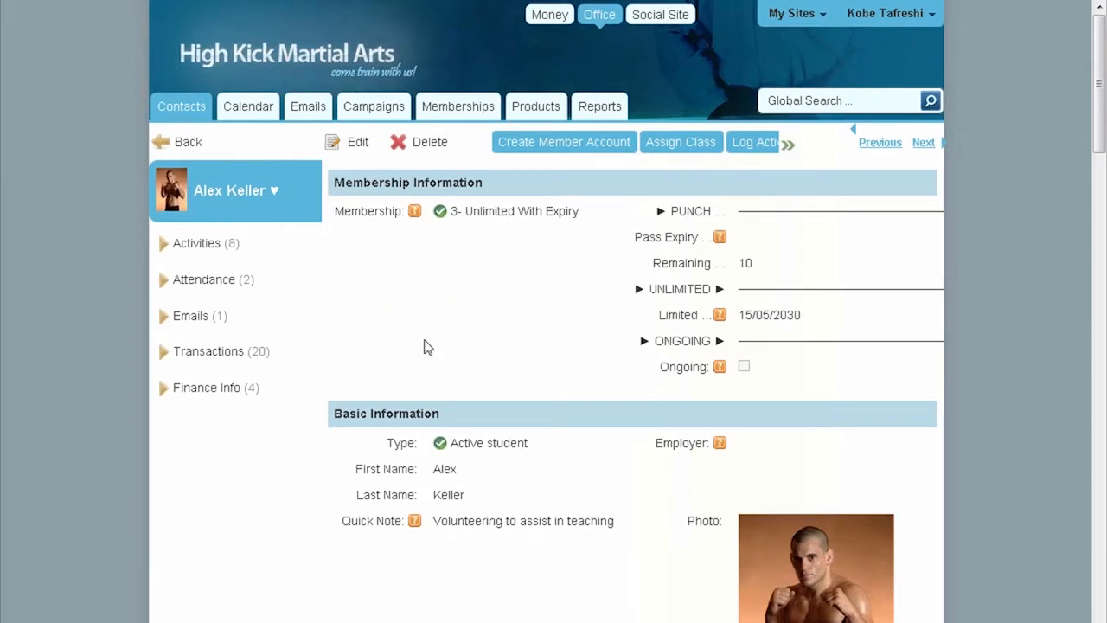
scroll(486, 393, "down", 2)
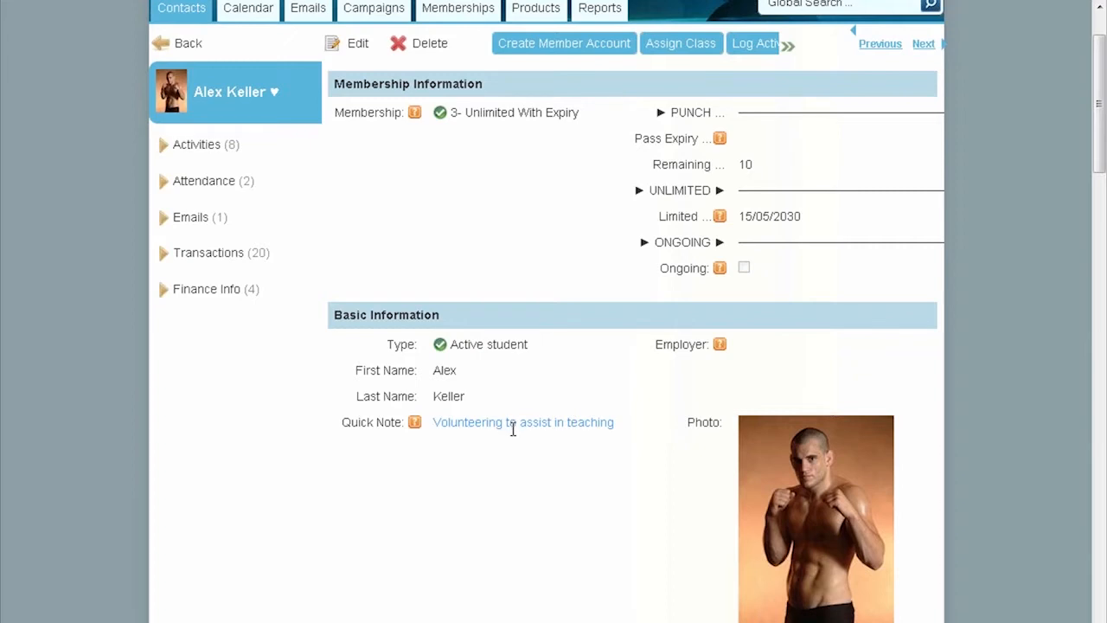
scroll(498, 435, "down", 2)
scroll(497, 435, "down", 1)
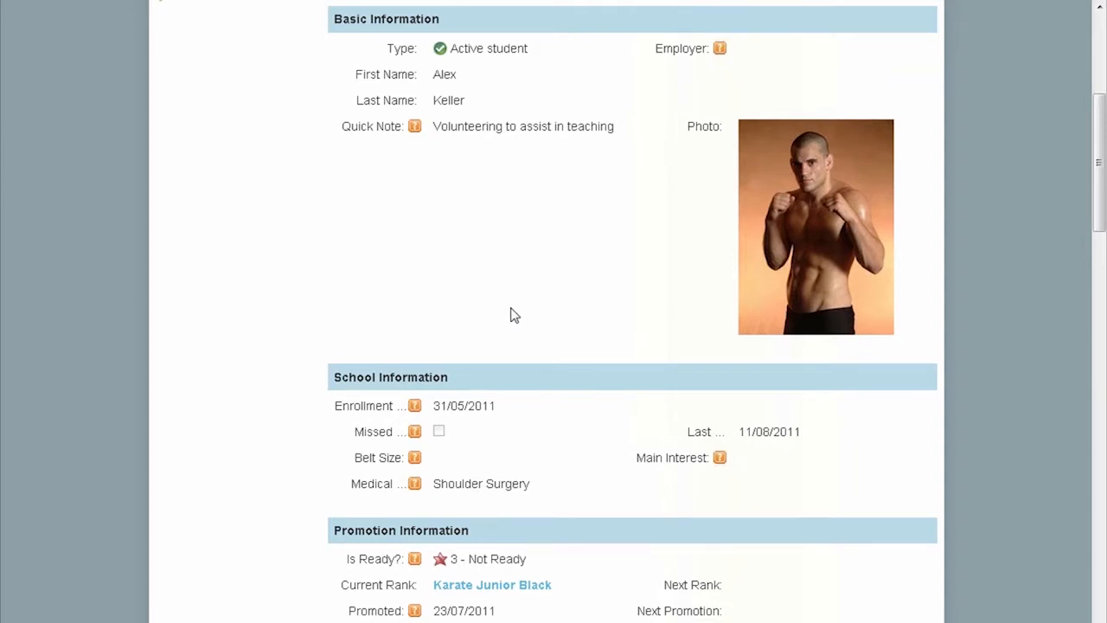
scroll(511, 316, "up", 3)
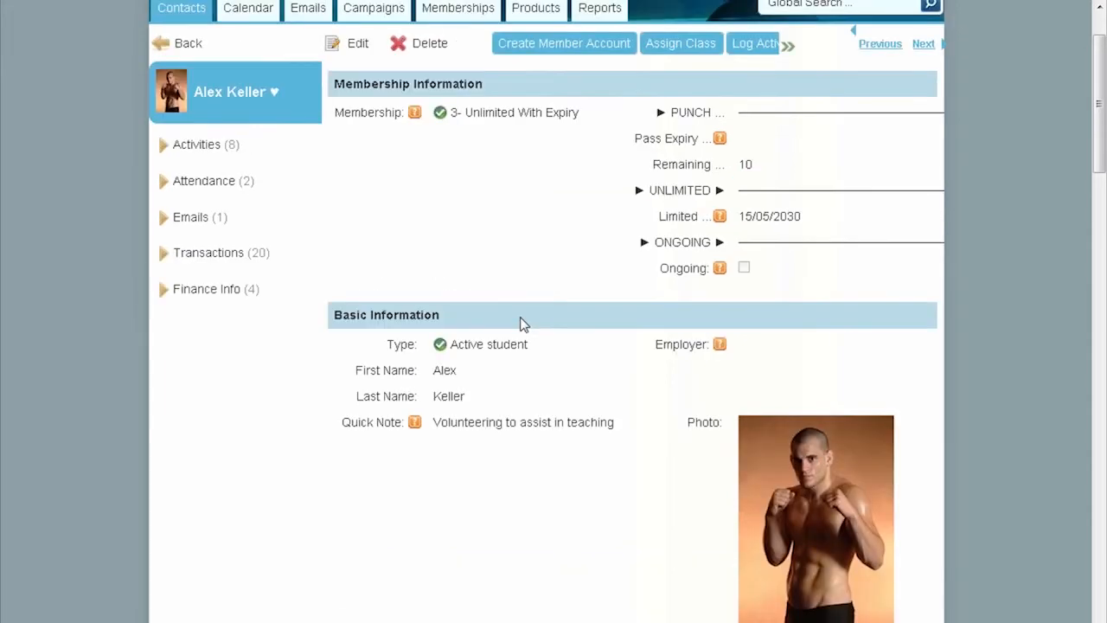
scroll(521, 321, "up", 1)
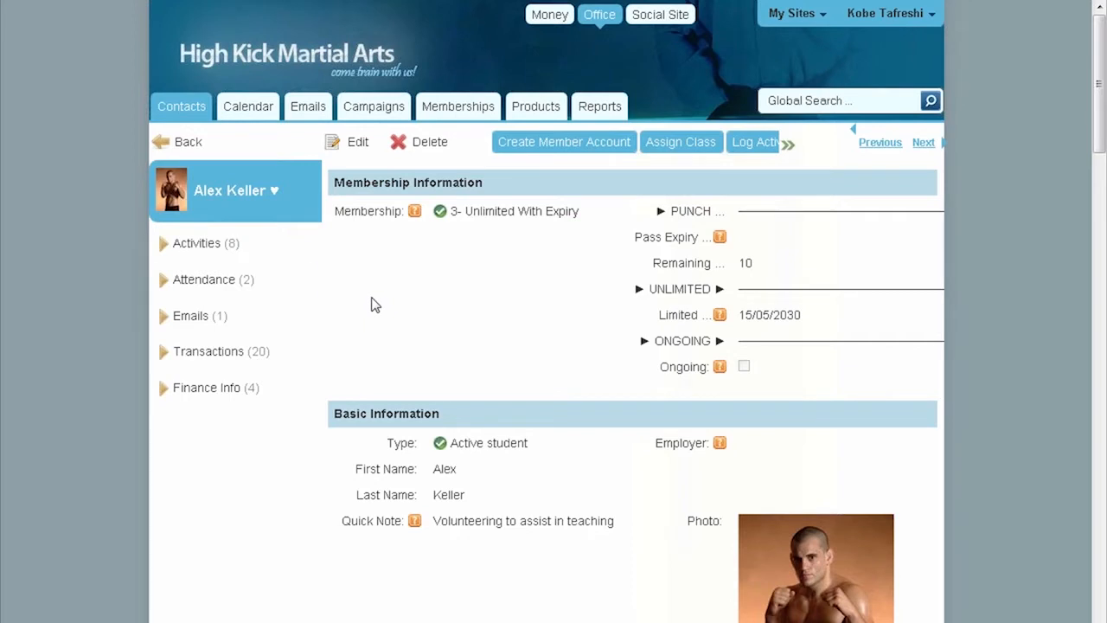
- Open a new activity form from the student's activities to view its category, status and description fields
left_click(199, 251)
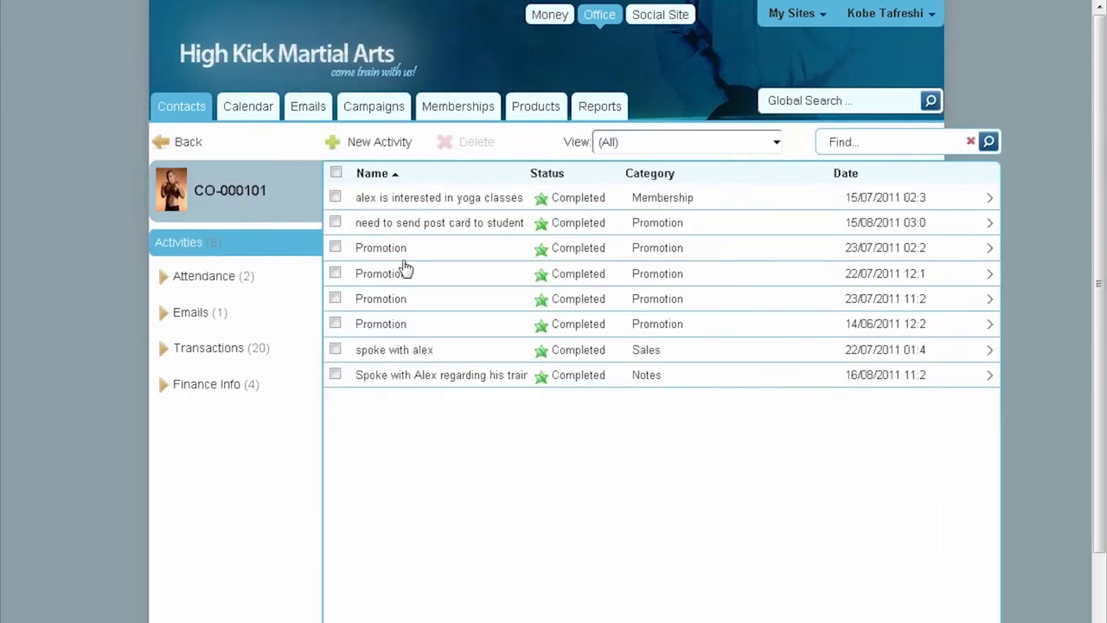
left_click(378, 147)
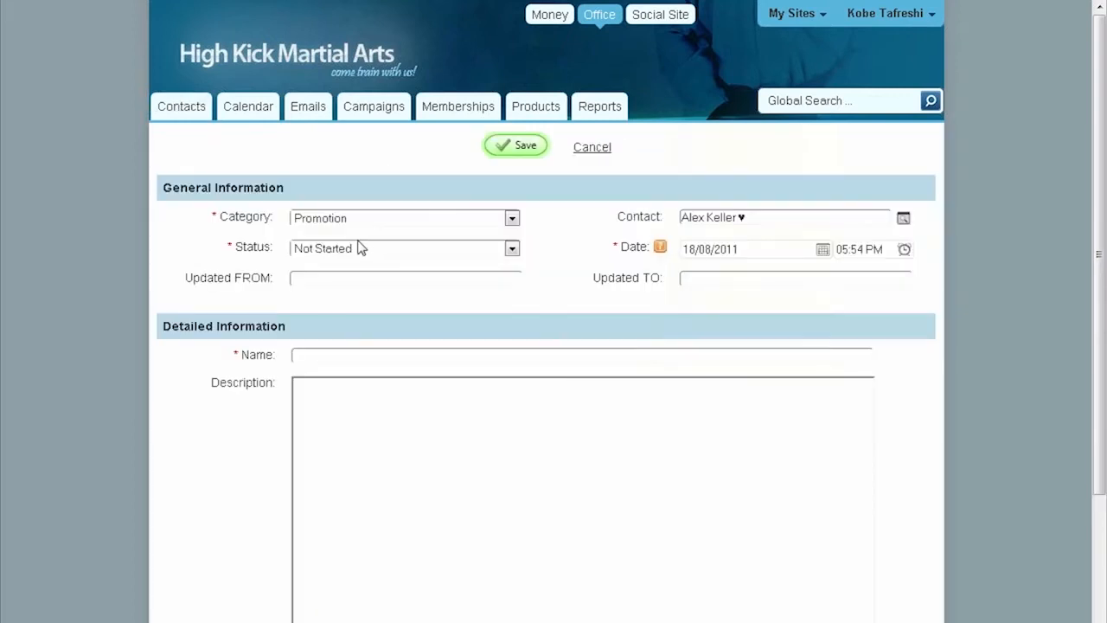
left_click(348, 413)
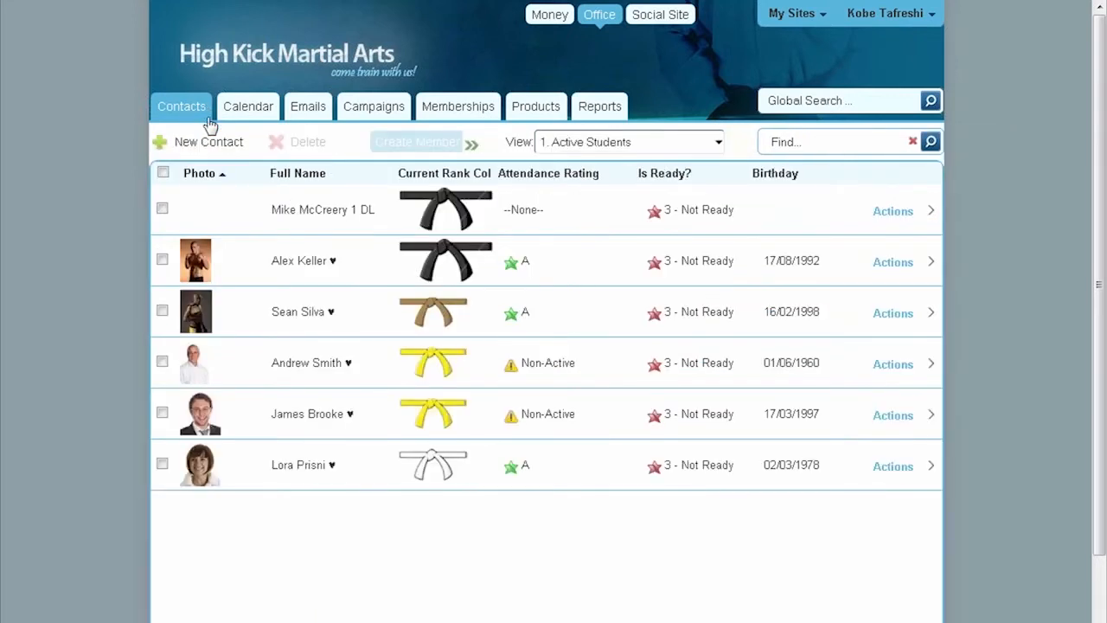
- Show the contacts in the 4. Leads view and return the list to 1. Active Students
left_click(719, 144)
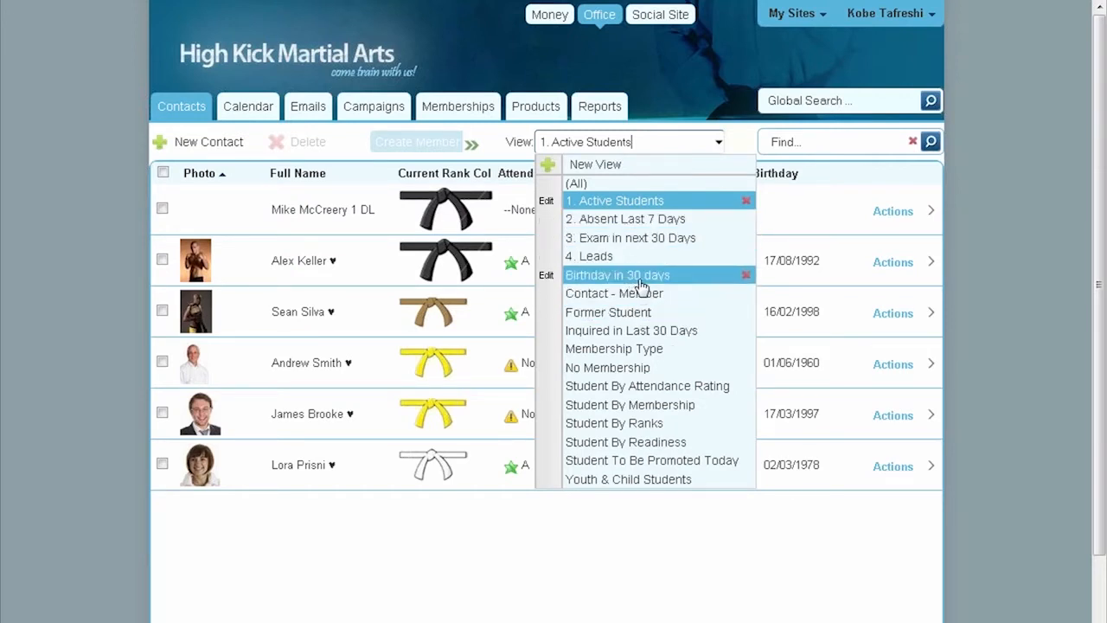
left_click(593, 258)
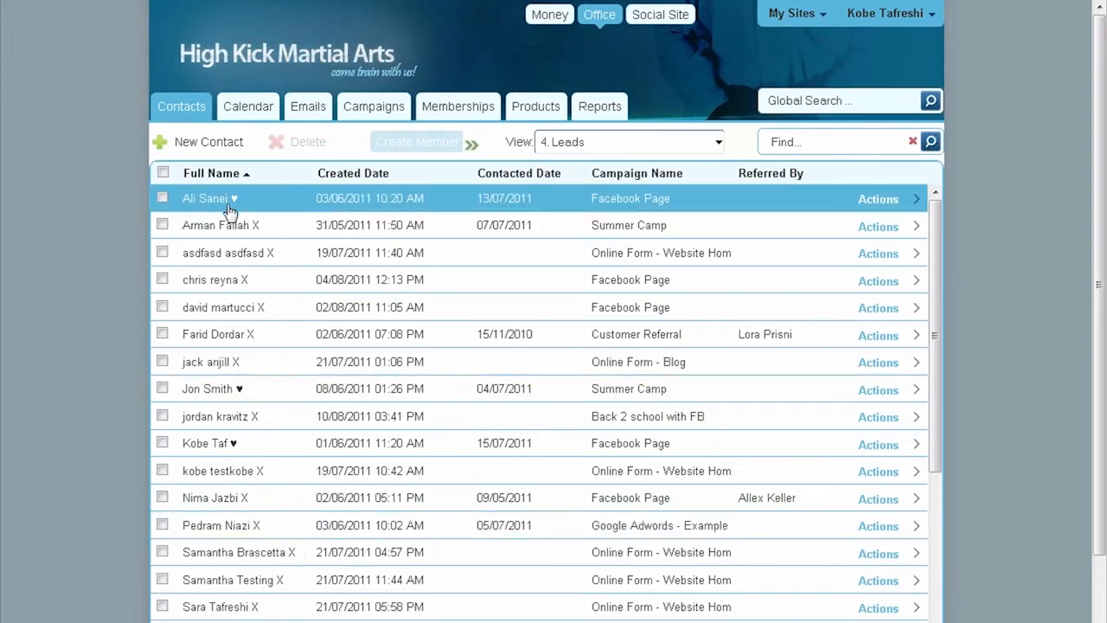
left_click(718, 142)
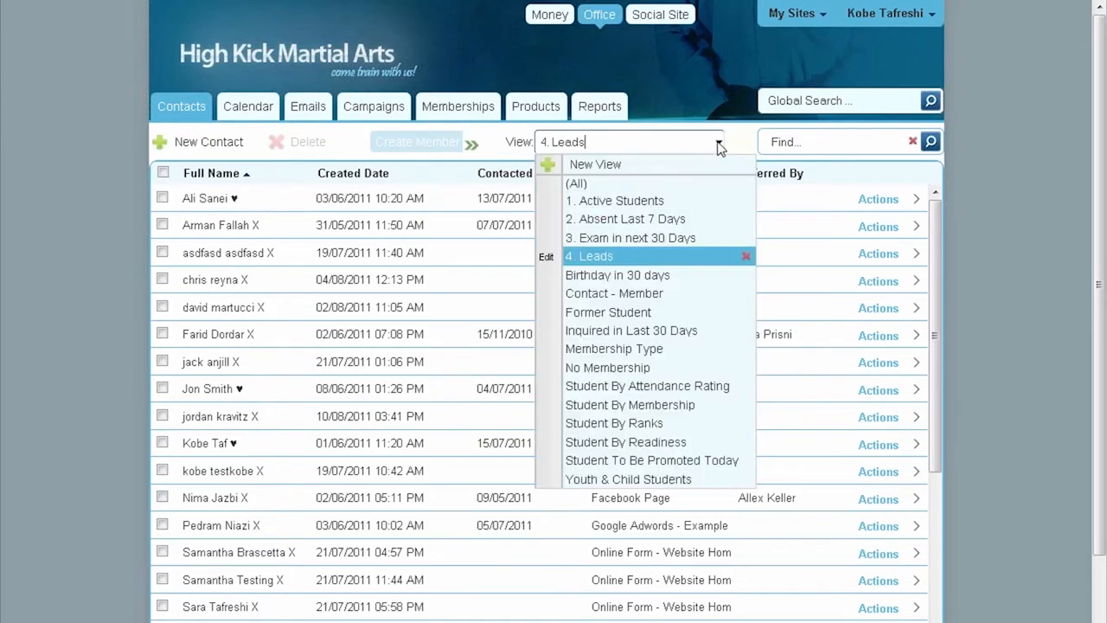
left_click(592, 257)
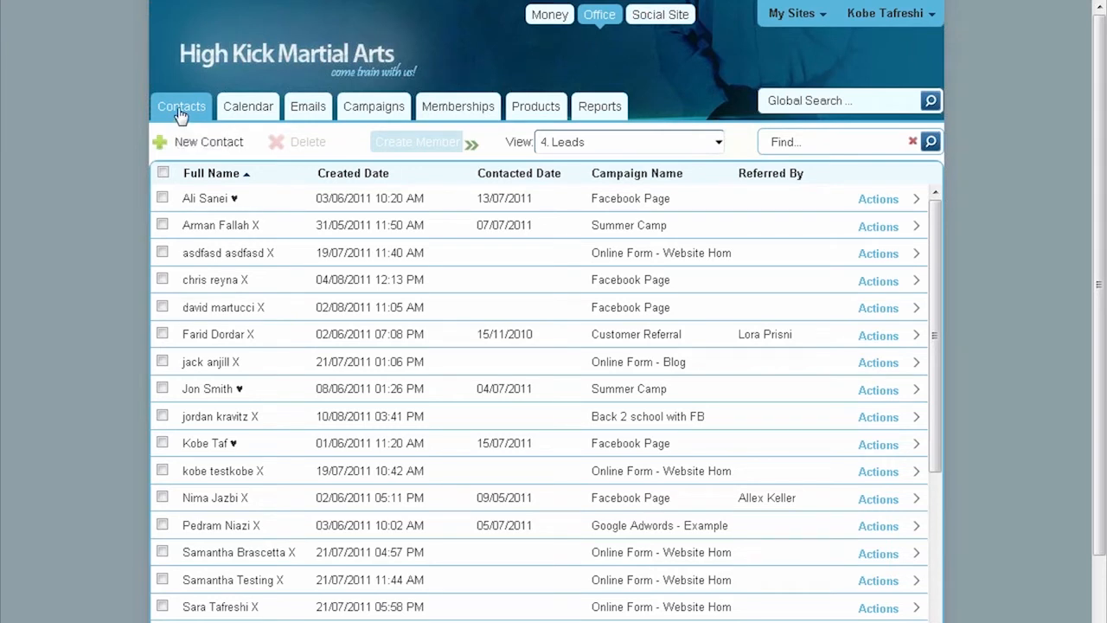
left_click(620, 143)
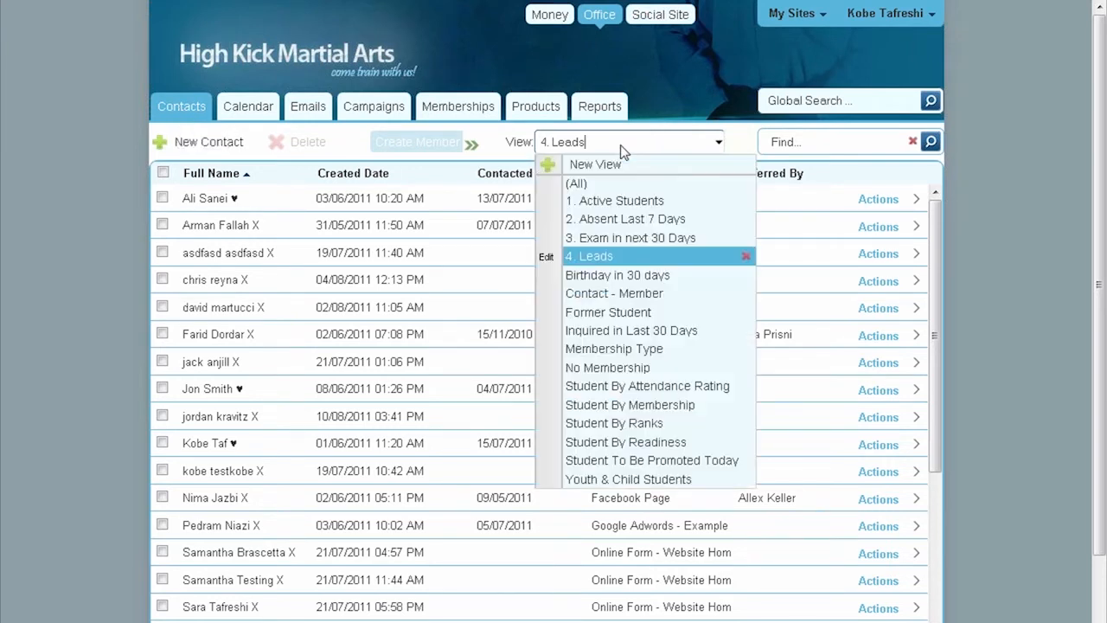
left_click(610, 207)
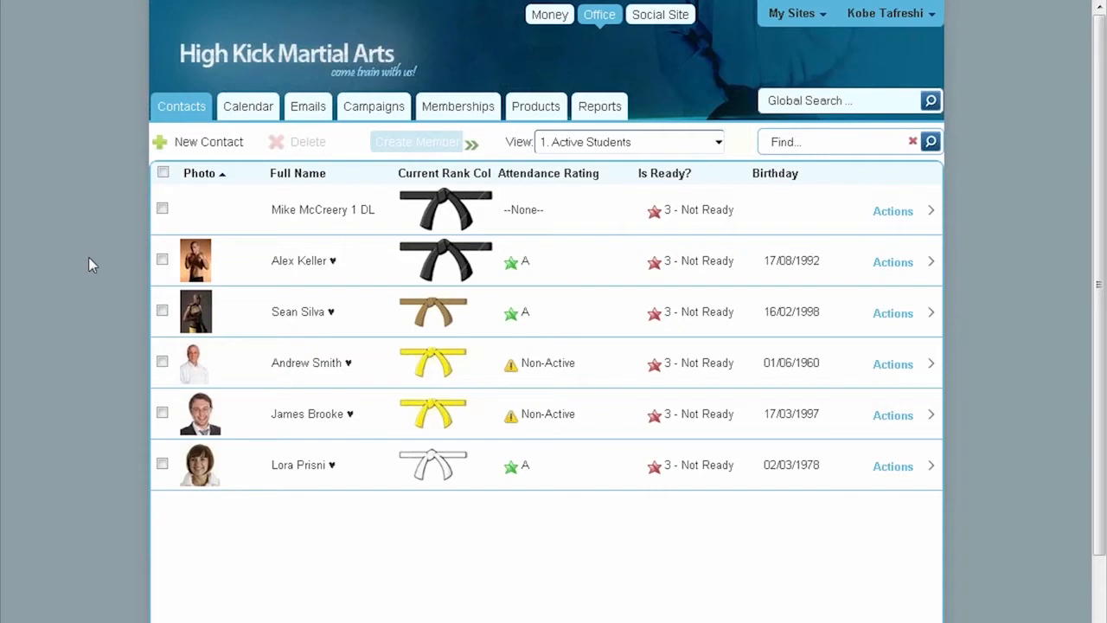
- Open the August 2011 calendar and view the details of the Karate Classes event on Tuesday, August 2
left_click(247, 107)
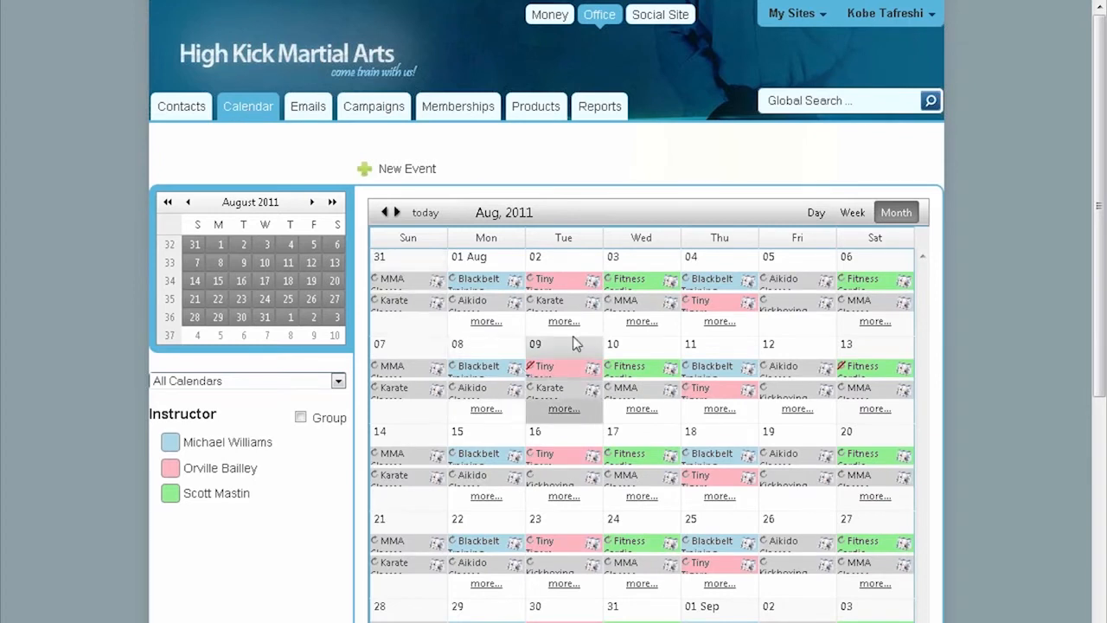
left_click_drag(498, 305, 558, 304)
left_click(490, 374)
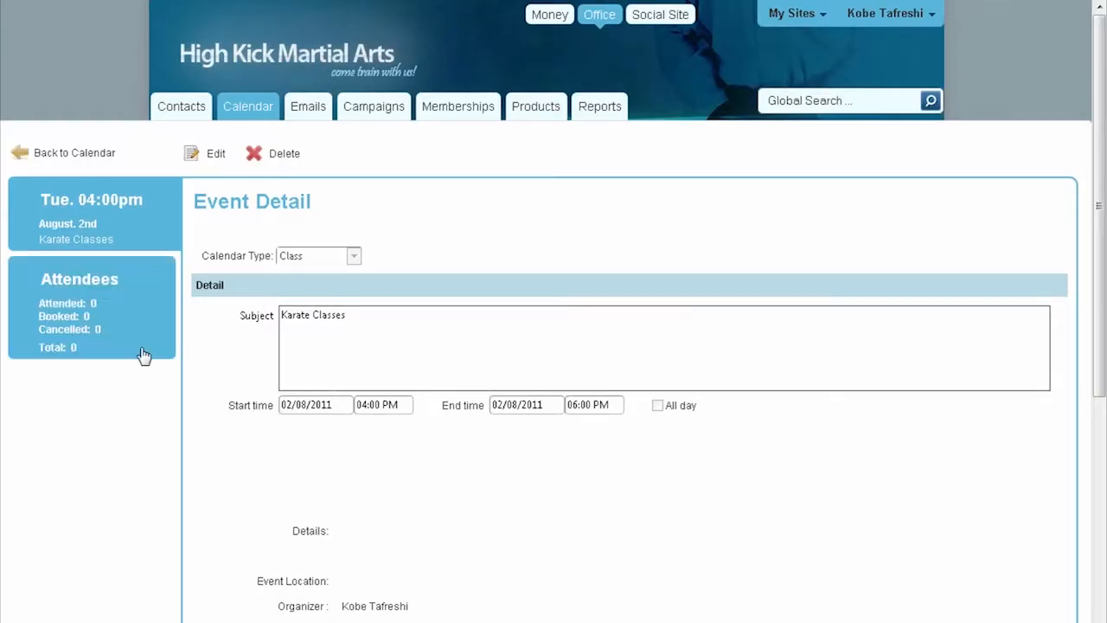
- Open the attendees of the Karate Classes event and examine the name entry field and the instructions for creating a new contact
left_click(97, 339)
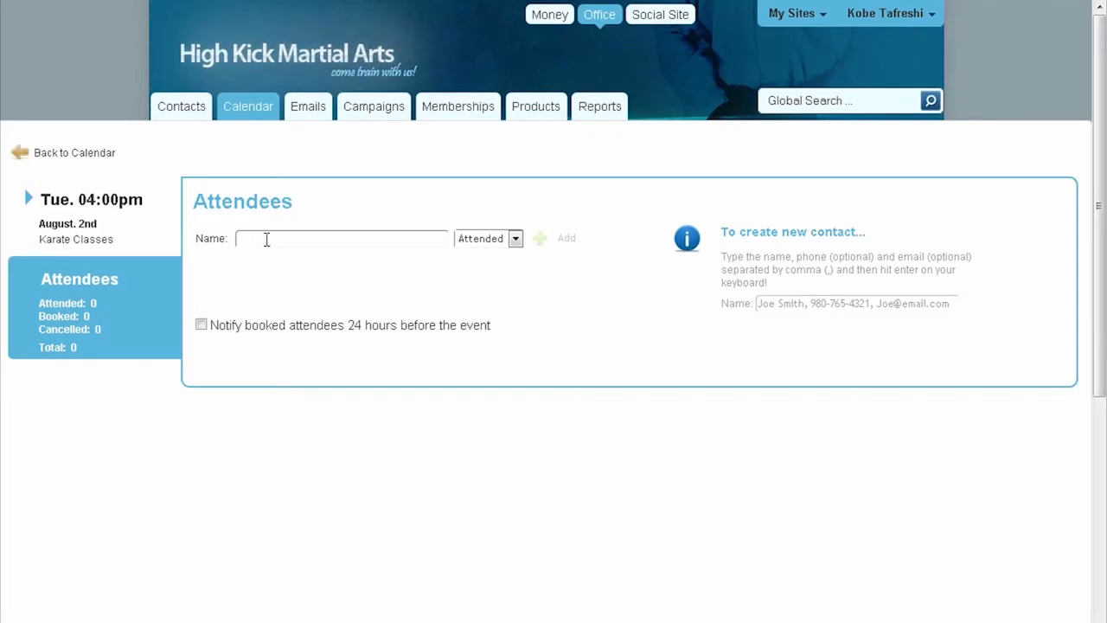
left_click_drag(863, 233, 737, 240)
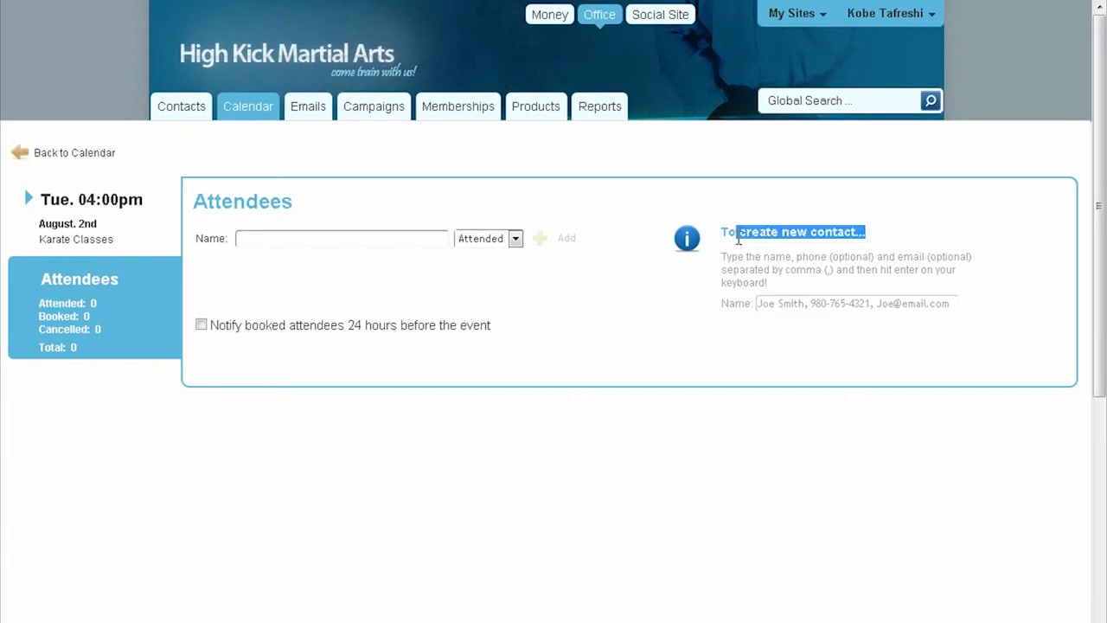
left_click(794, 238)
left_click(295, 239)
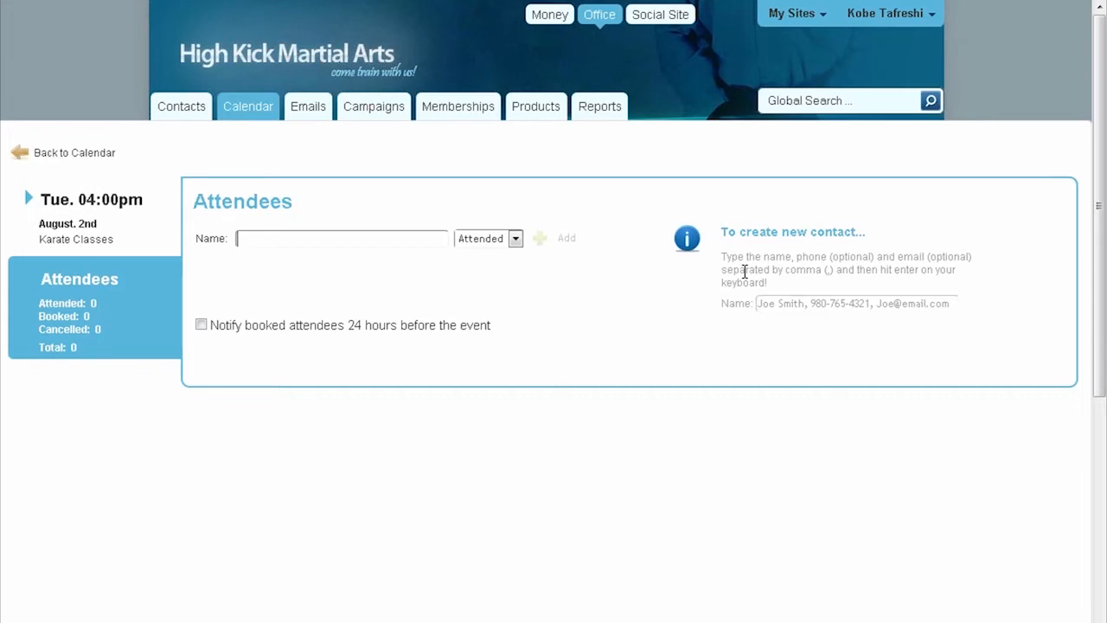
- View the attendance reports Class Report and Class Report - Special Attention after a look at the contacts list
left_click(239, 111)
left_click(211, 112)
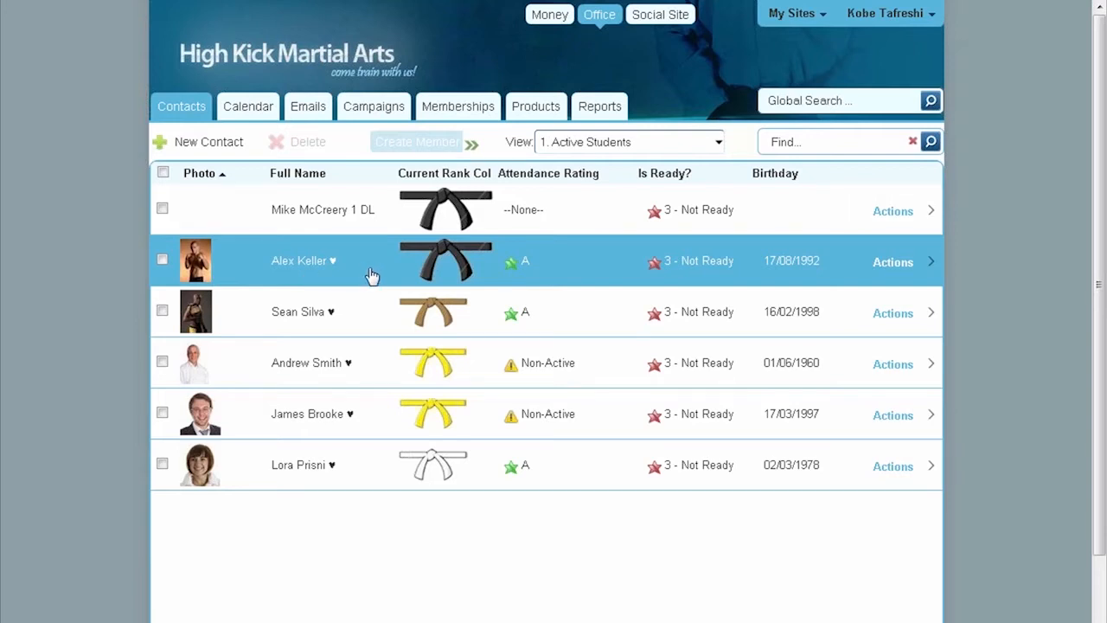
left_click(601, 111)
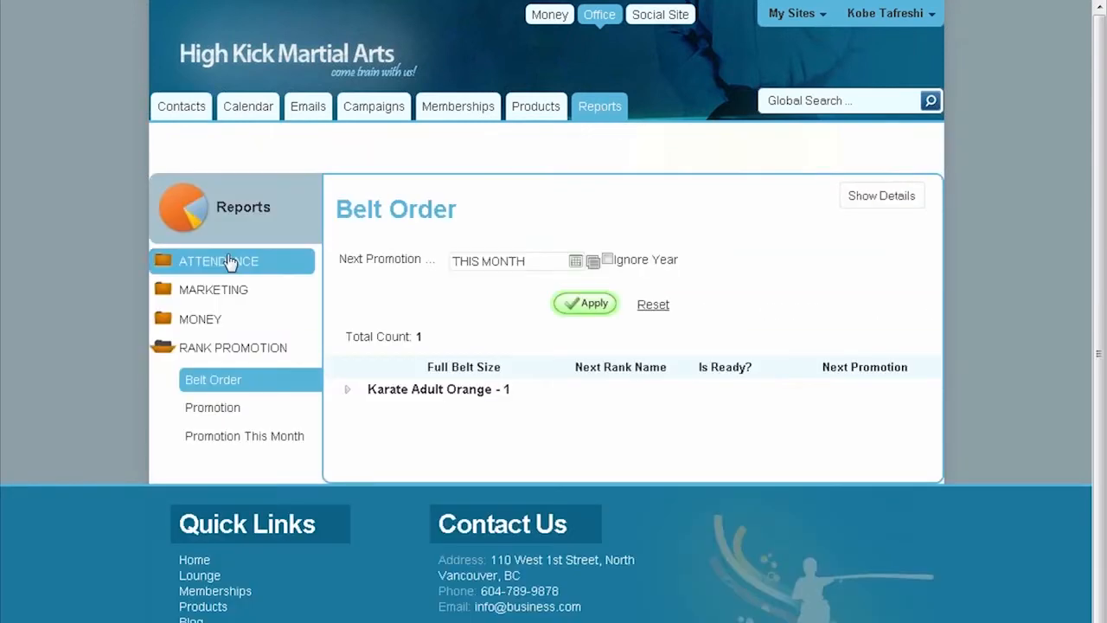
left_click(228, 261)
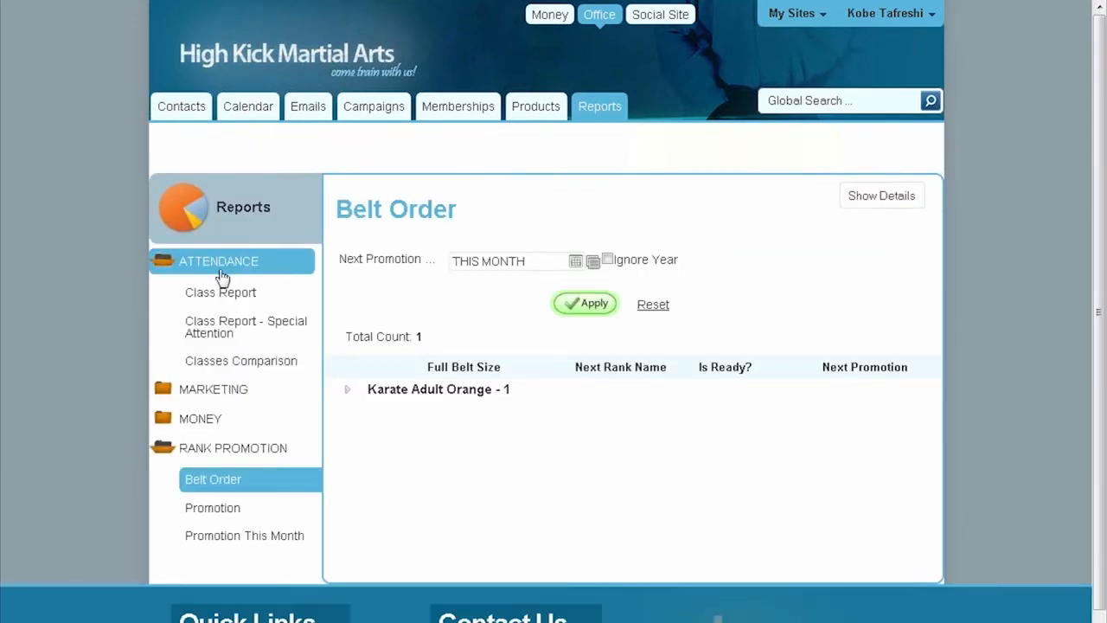
left_click(252, 297)
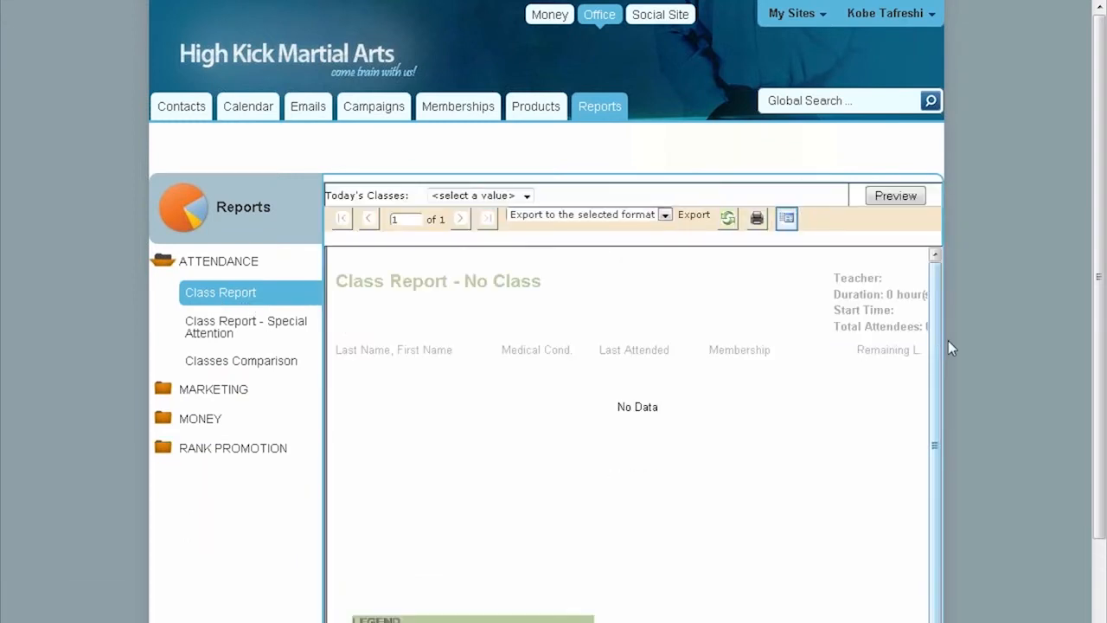
left_click(260, 332)
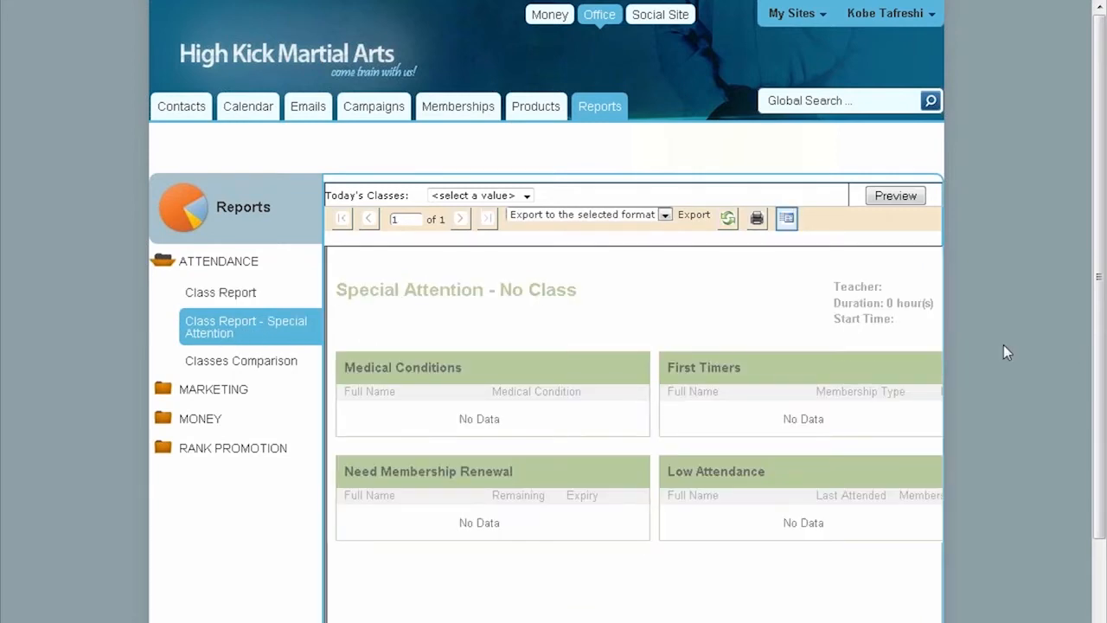
scroll(1001, 346, "down", 1)
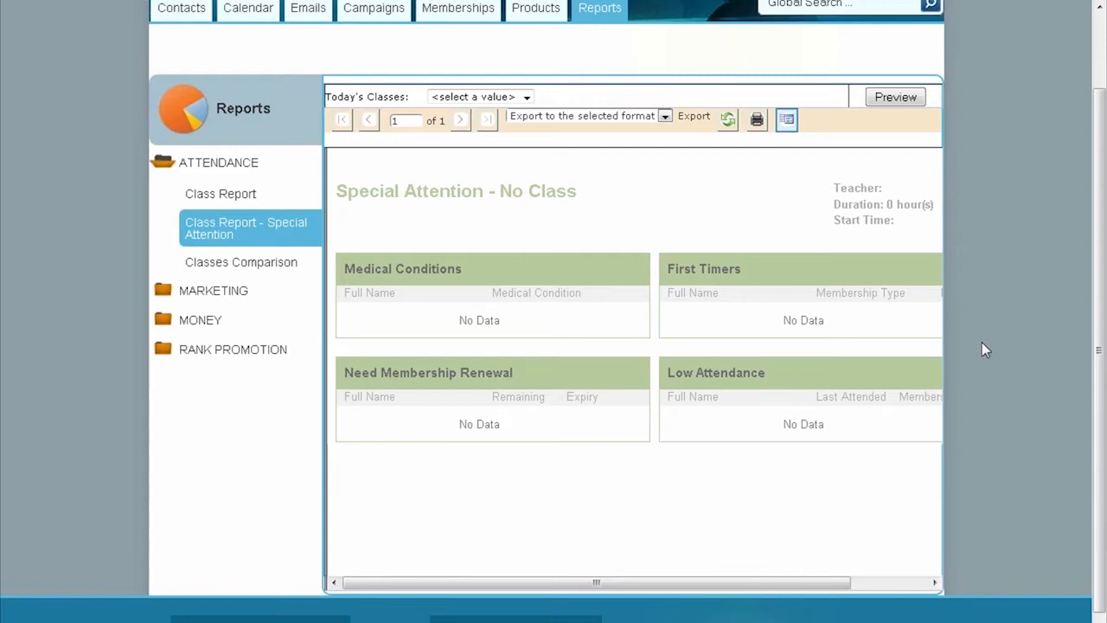
scroll(982, 349, "up", 2)
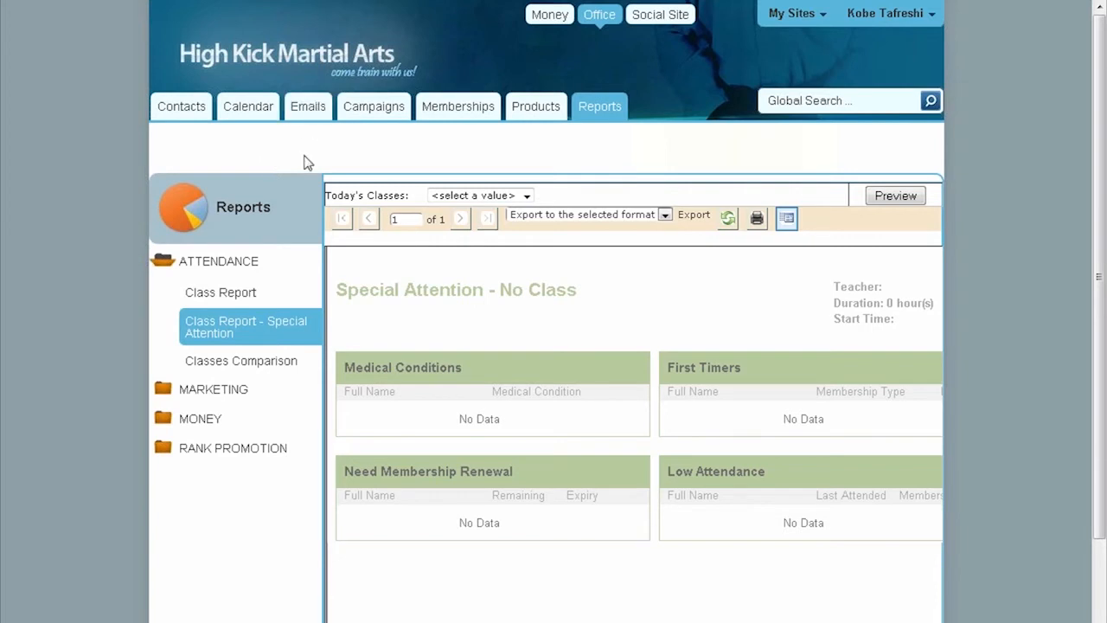
- Open the email composer, view the recipient selection list without choosing anyone, and examine the message editor
left_click(308, 114)
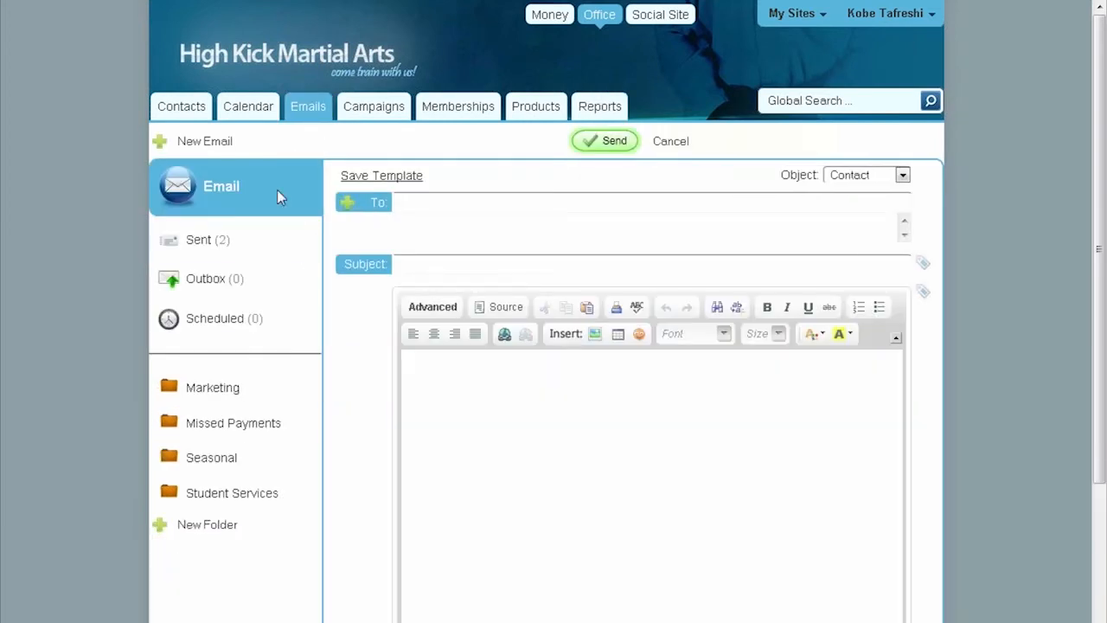
left_click(472, 407)
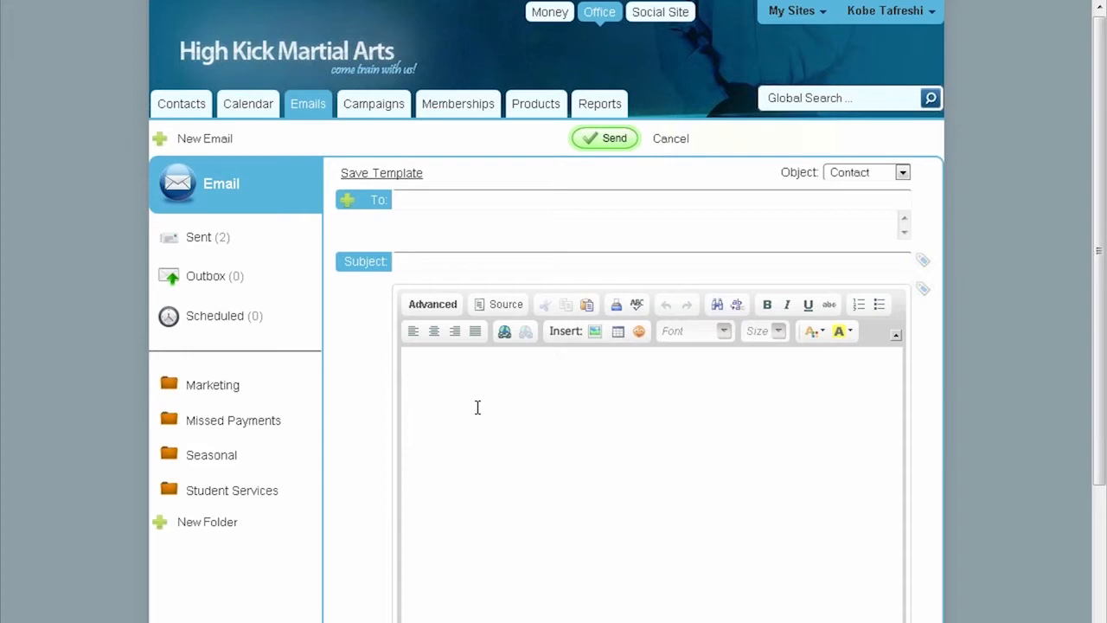
left_click(370, 200)
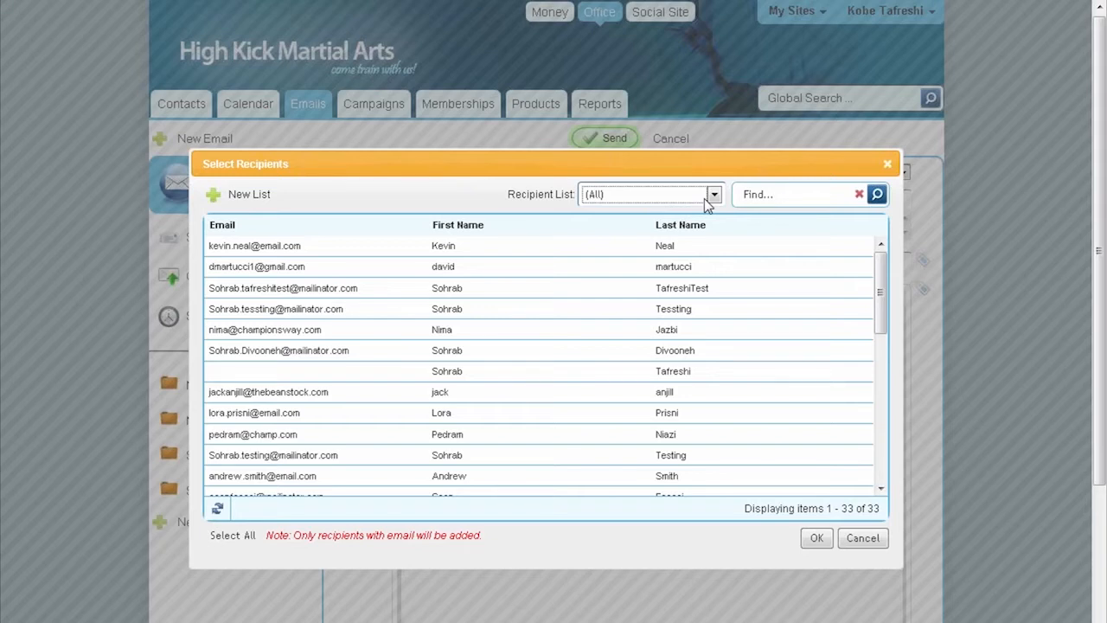
left_click(863, 539)
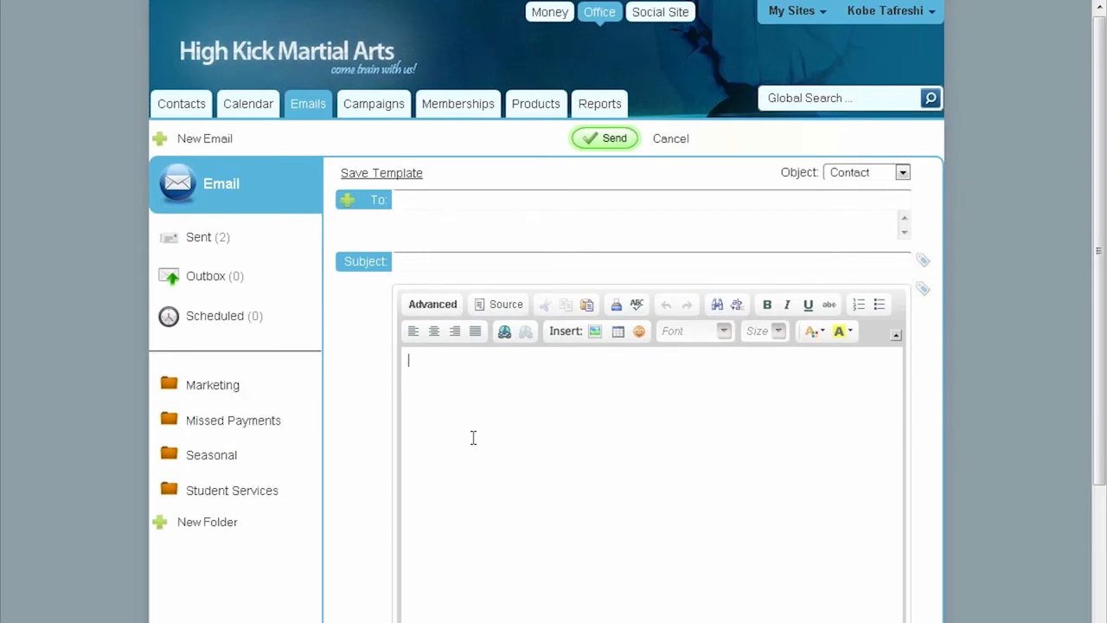
left_click(923, 292)
scroll(385, 515, "down", 1)
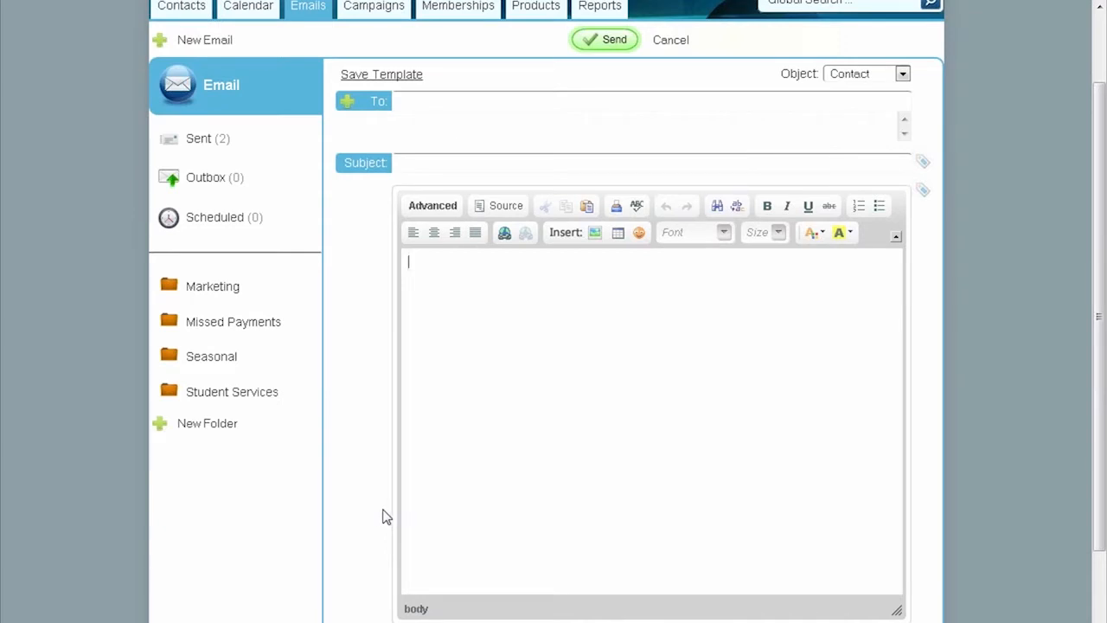
scroll(385, 516, "up", 1)
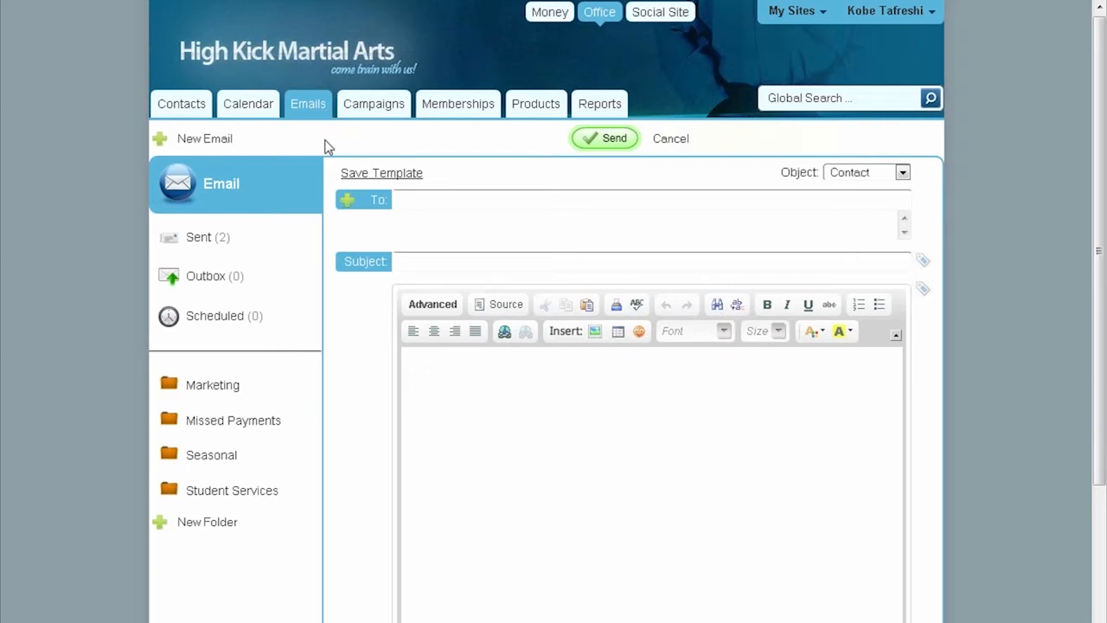
- View the sent email history in the second active student's record and return to the email composer
left_click(185, 112)
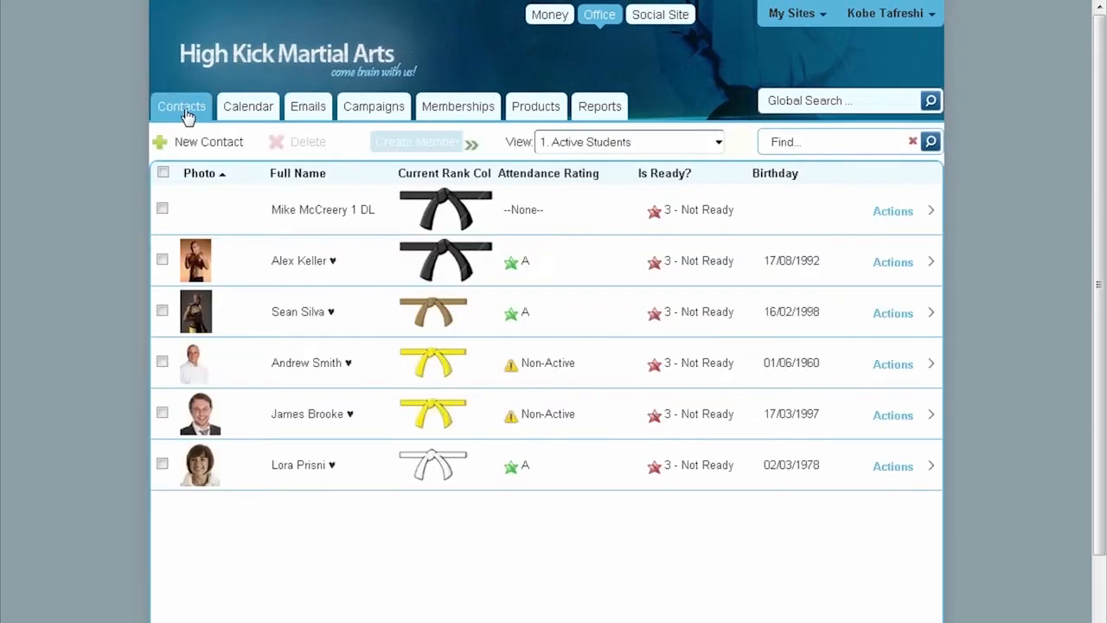
left_click(291, 264)
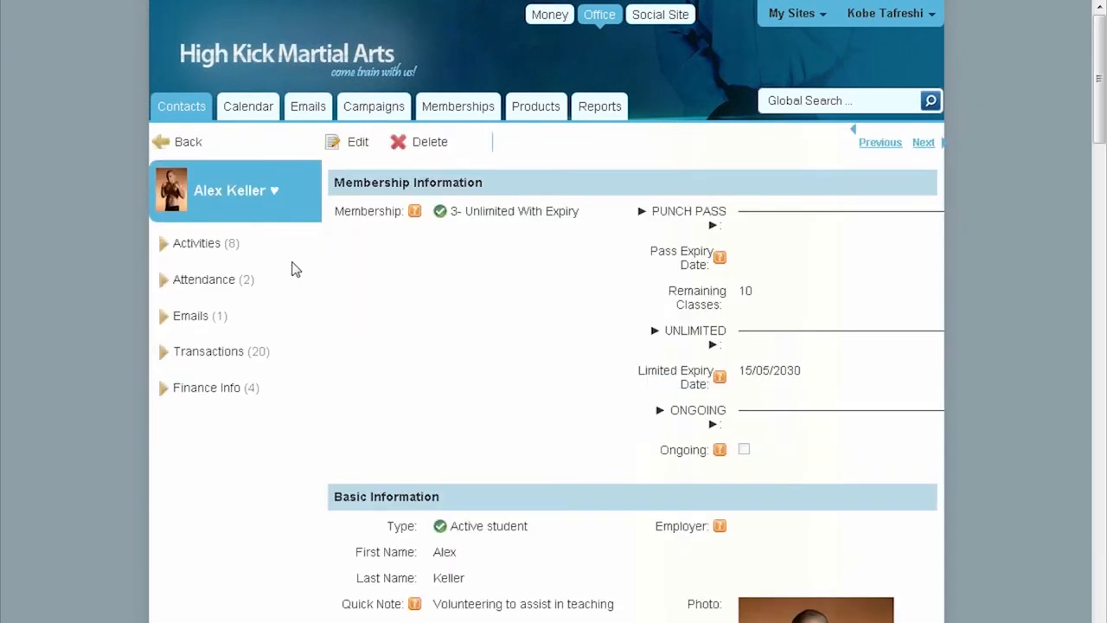
left_click(211, 323)
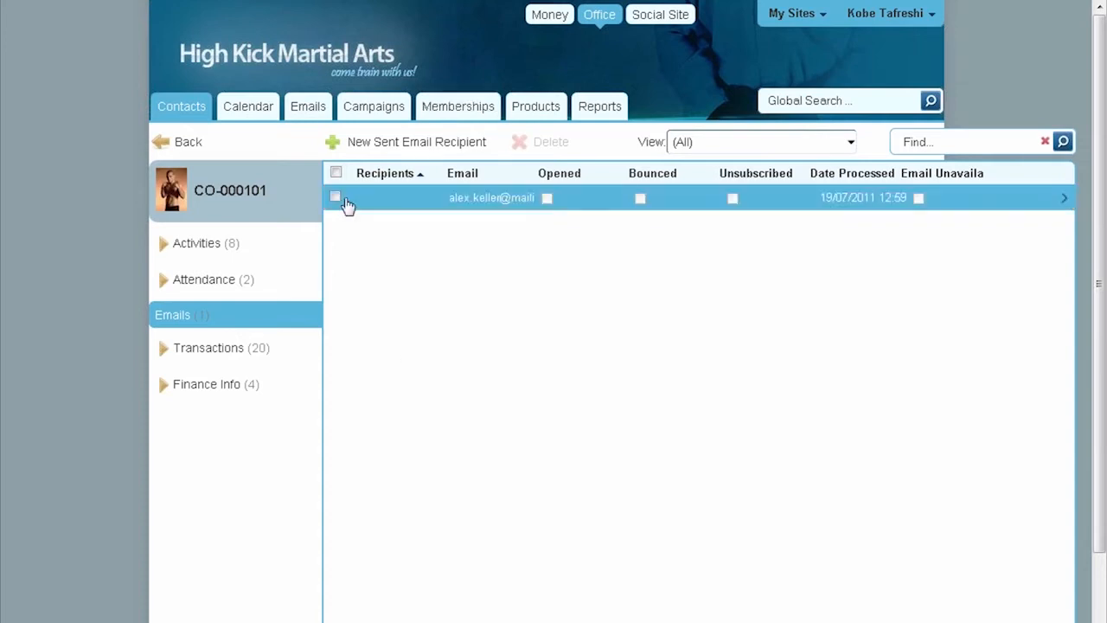
left_click(305, 118)
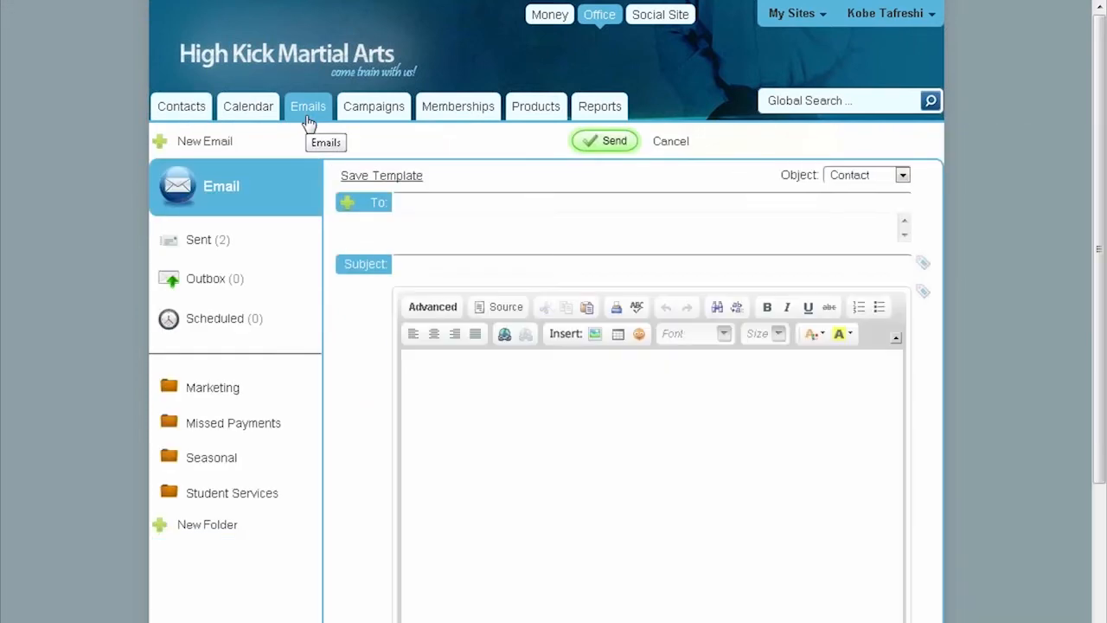
- View the full list of campaigns, check the active students list, and return to the campaigns
left_click(371, 113)
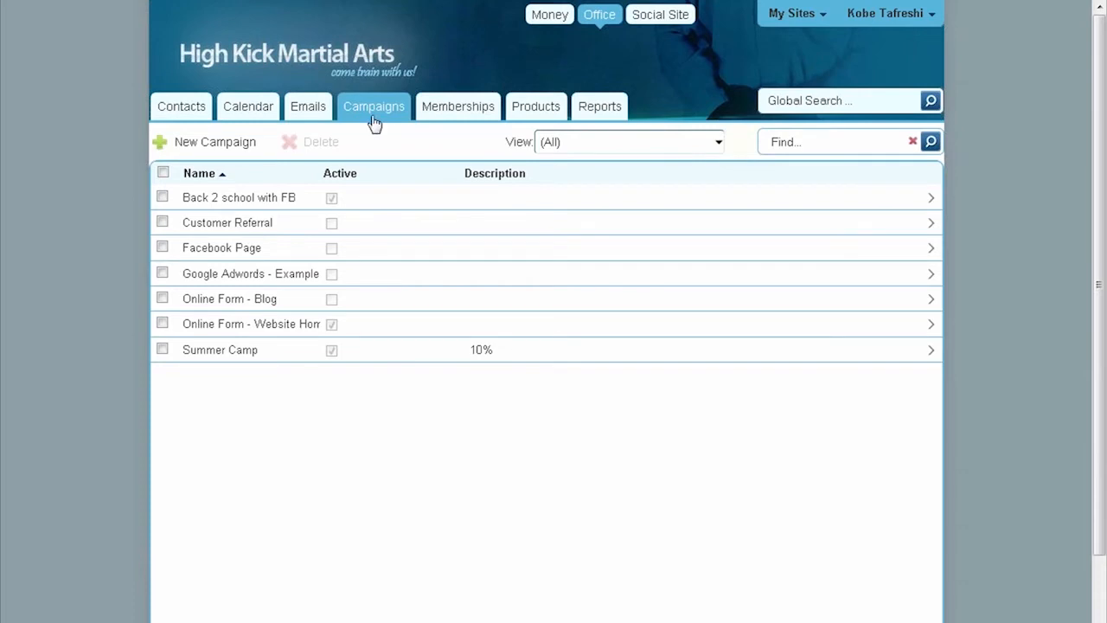
left_click(415, 230)
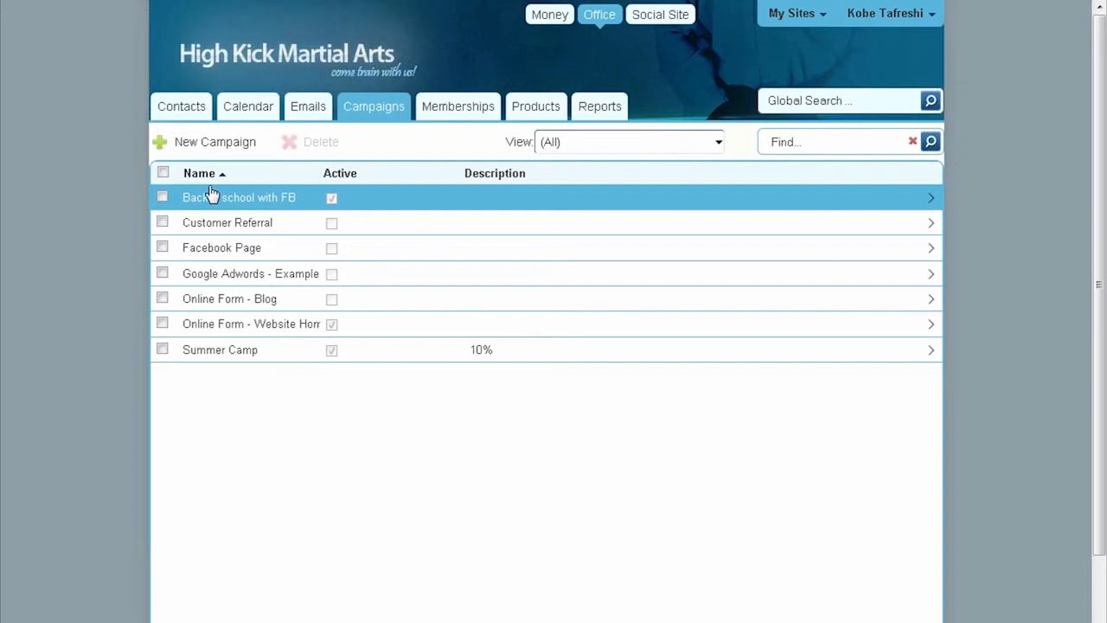
left_click(173, 114)
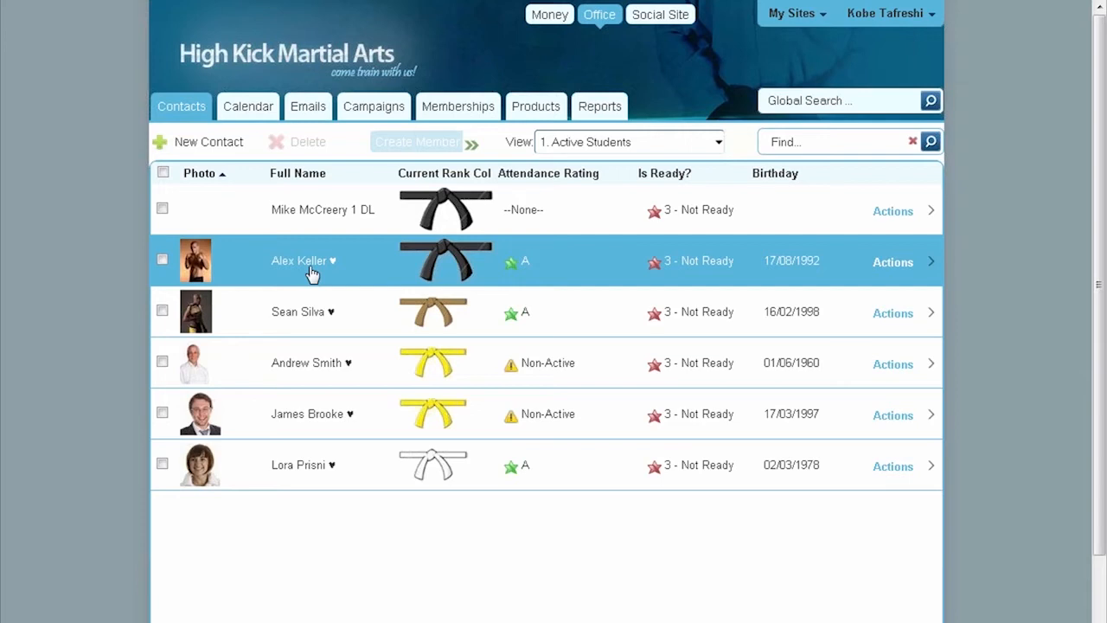
left_click(366, 110)
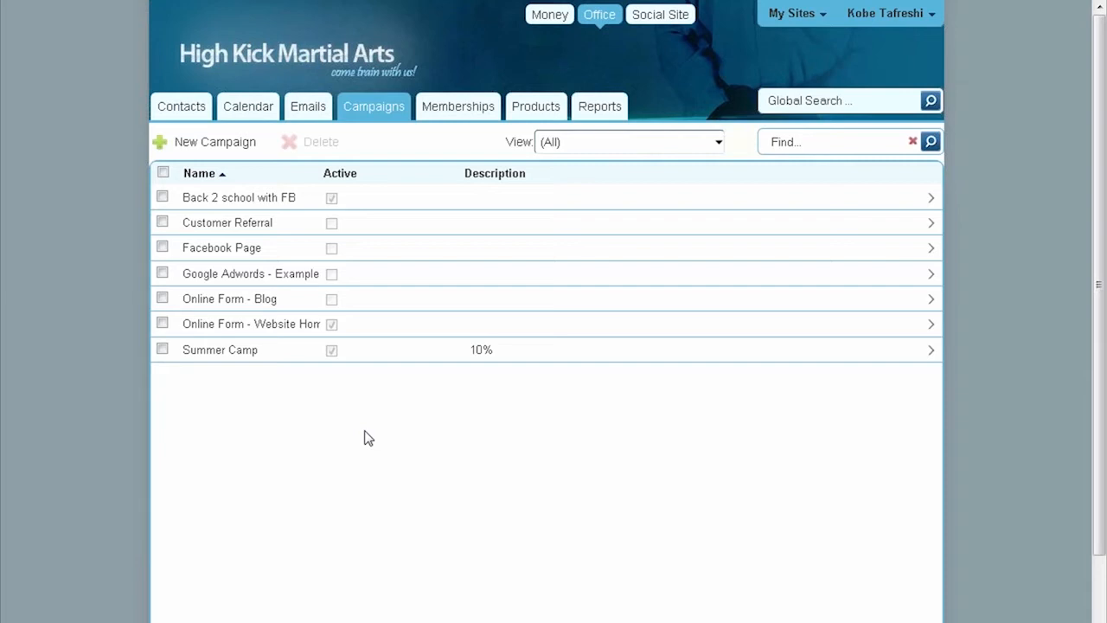
- Open the free trial class form from the Social Site home page, examine its contact fields, and return to the campaigns list
left_click(381, 0)
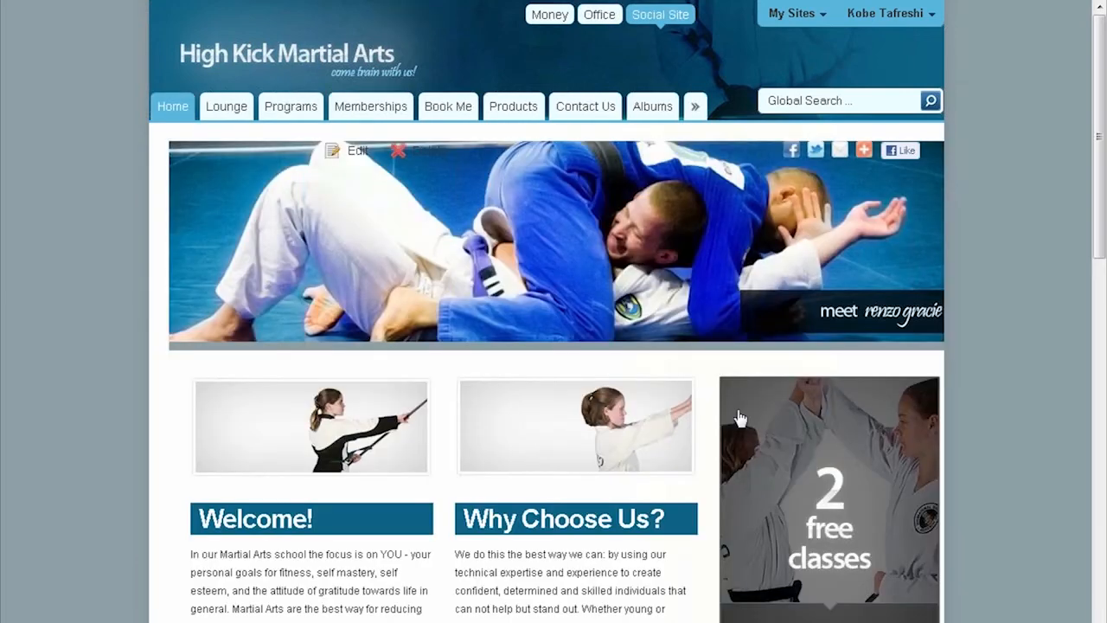
scroll(740, 418, "down", 3)
left_click(828, 468)
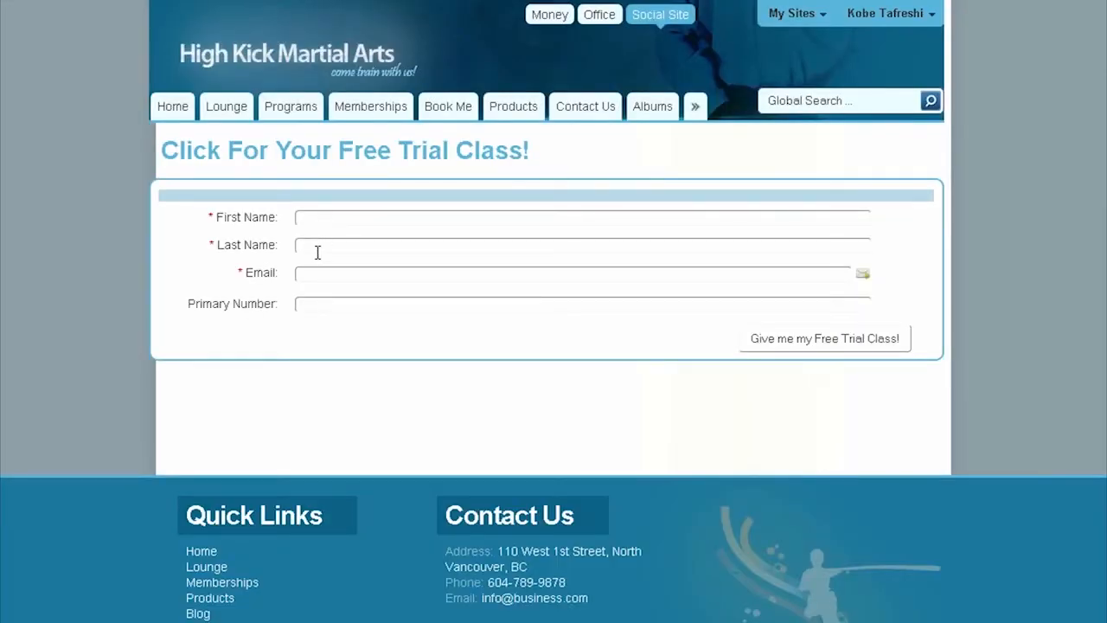
left_click(319, 304)
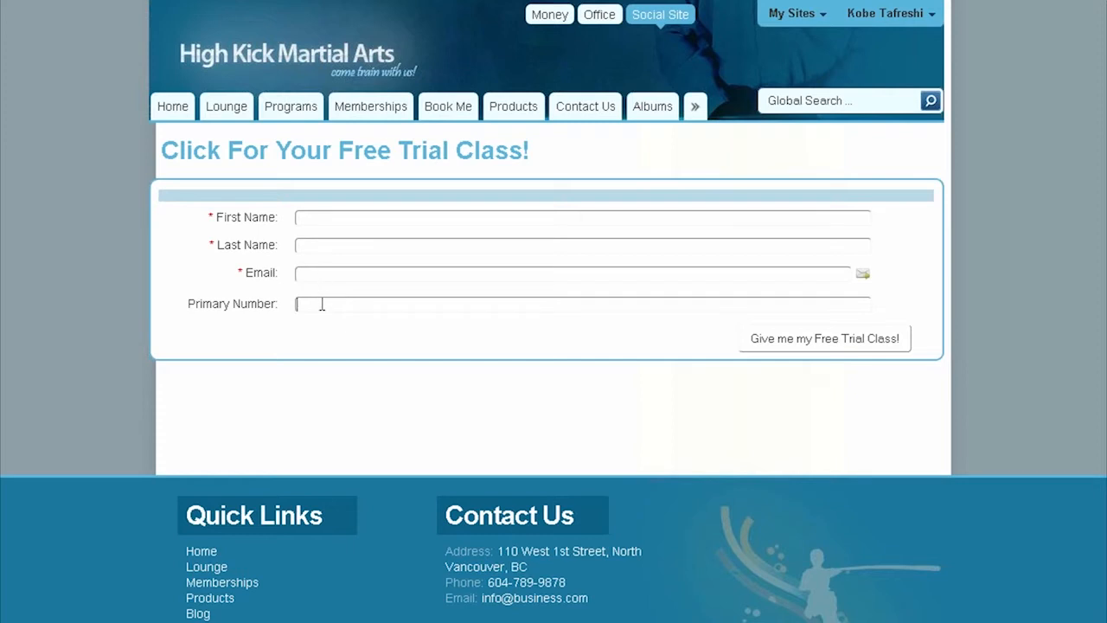
left_click(321, 221)
left_click(241, 193)
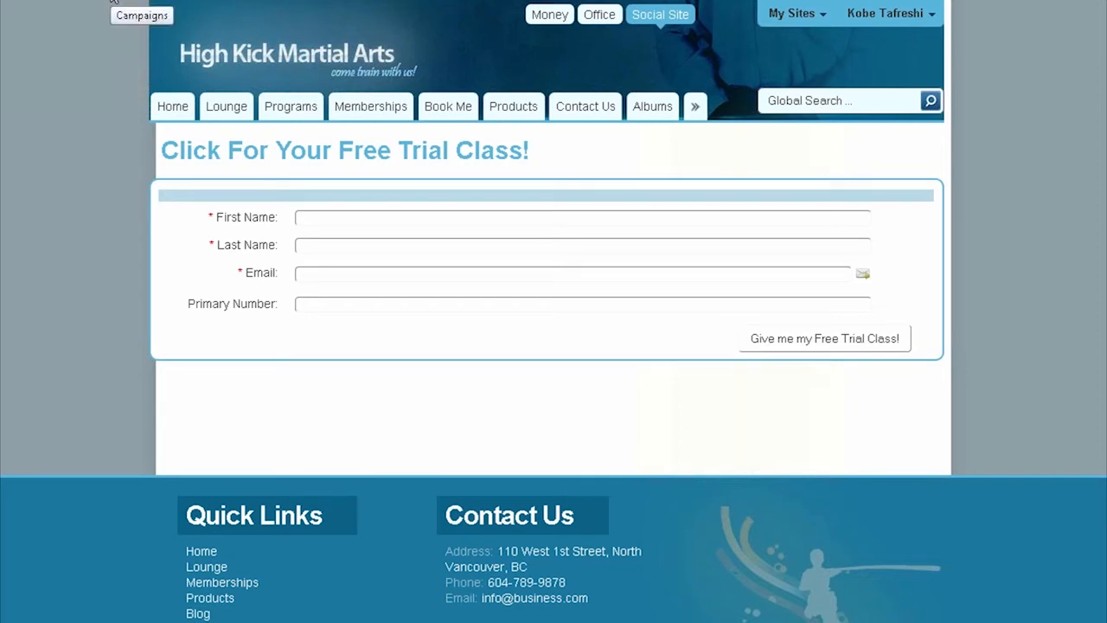
left_click(112, 1)
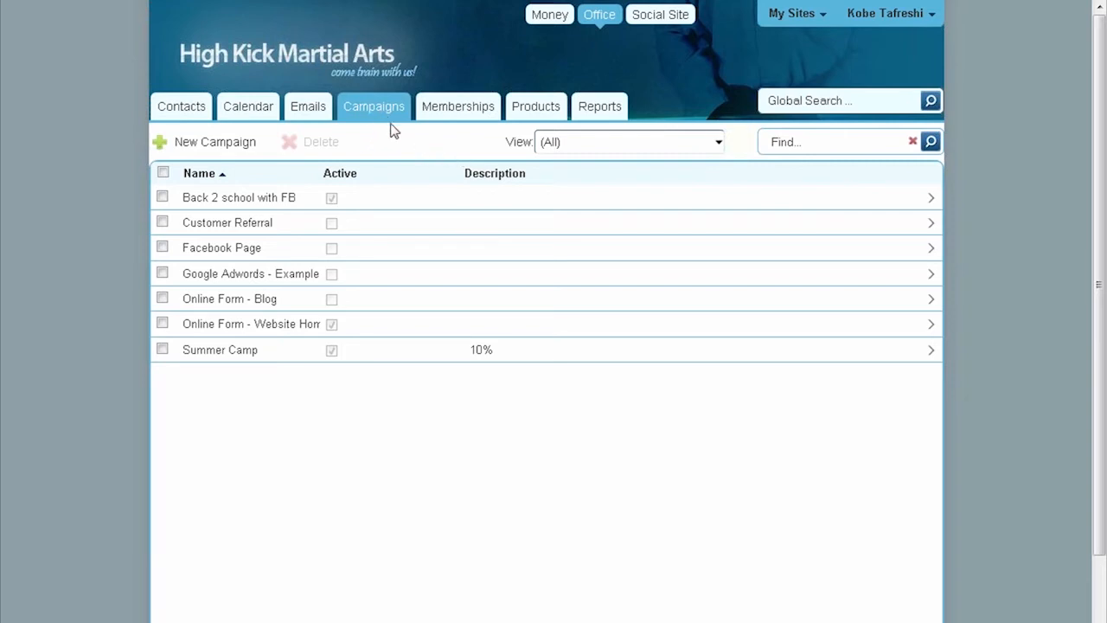
- Add the 1 Year Aikido membership to the shopping cart and open the cart's payment information
left_click(453, 118)
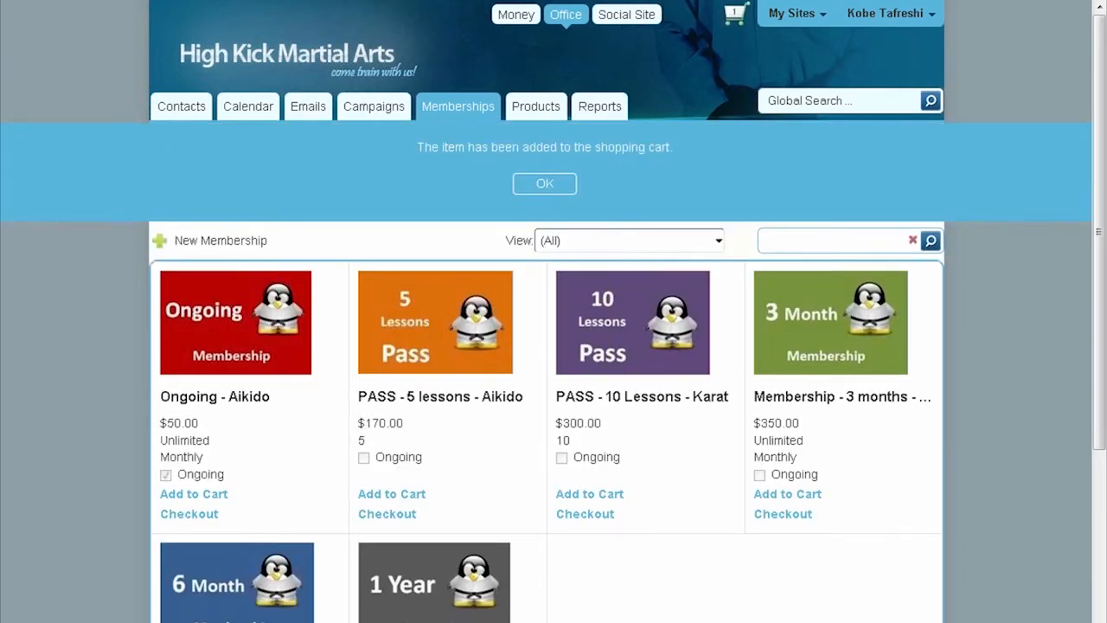
left_click(544, 183)
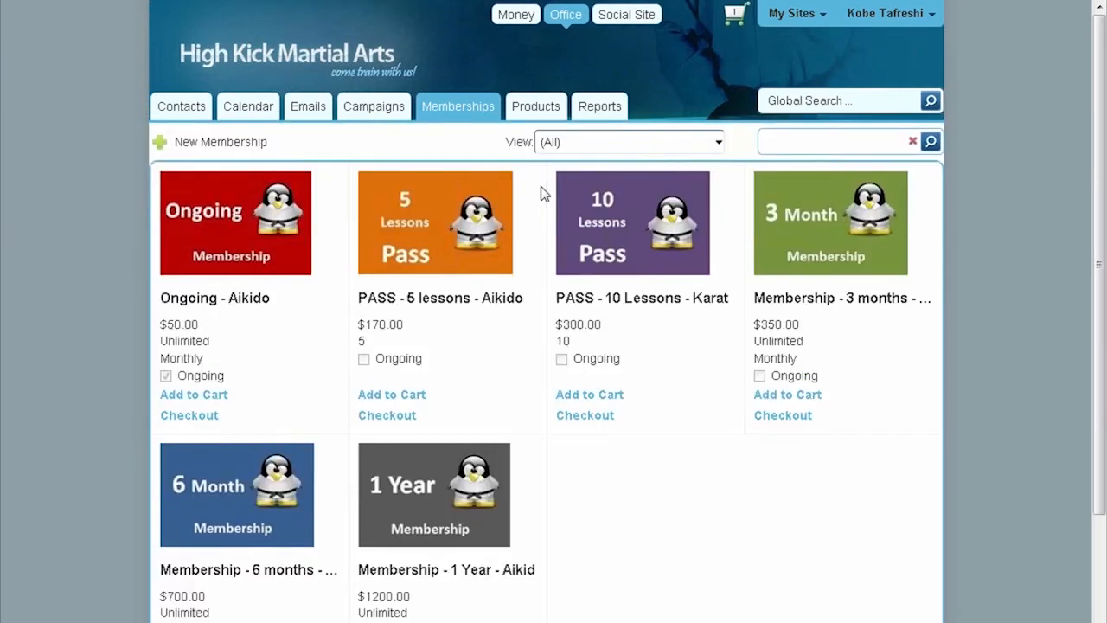
left_click(737, 18)
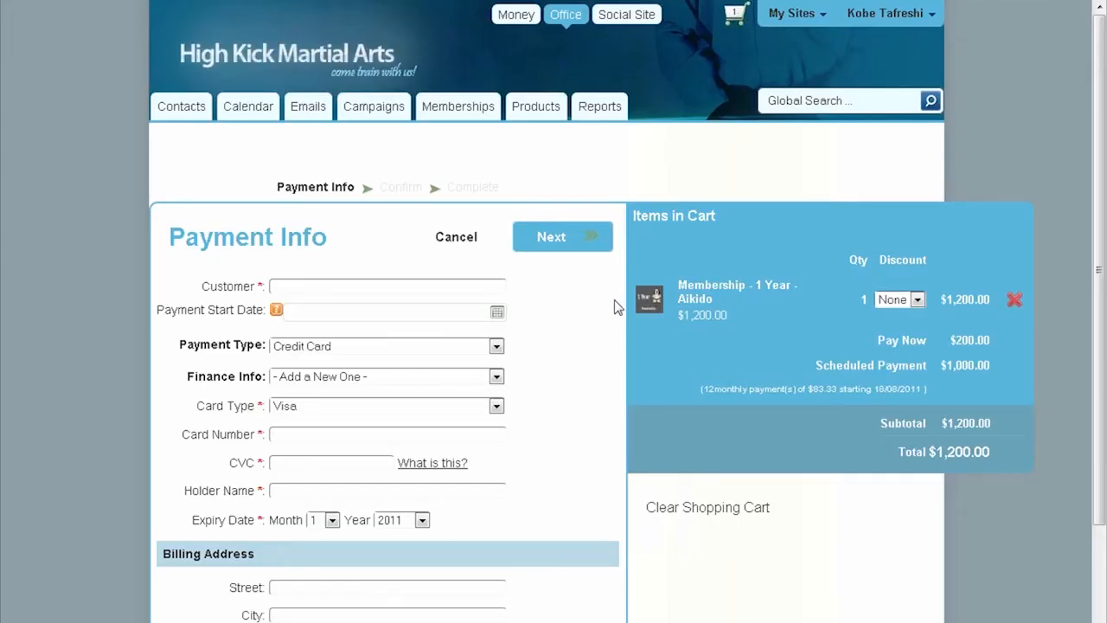
- Choose the existing contact whose first name begins with Ale as the customer for the membership payment
scroll(619, 313, "down", 3)
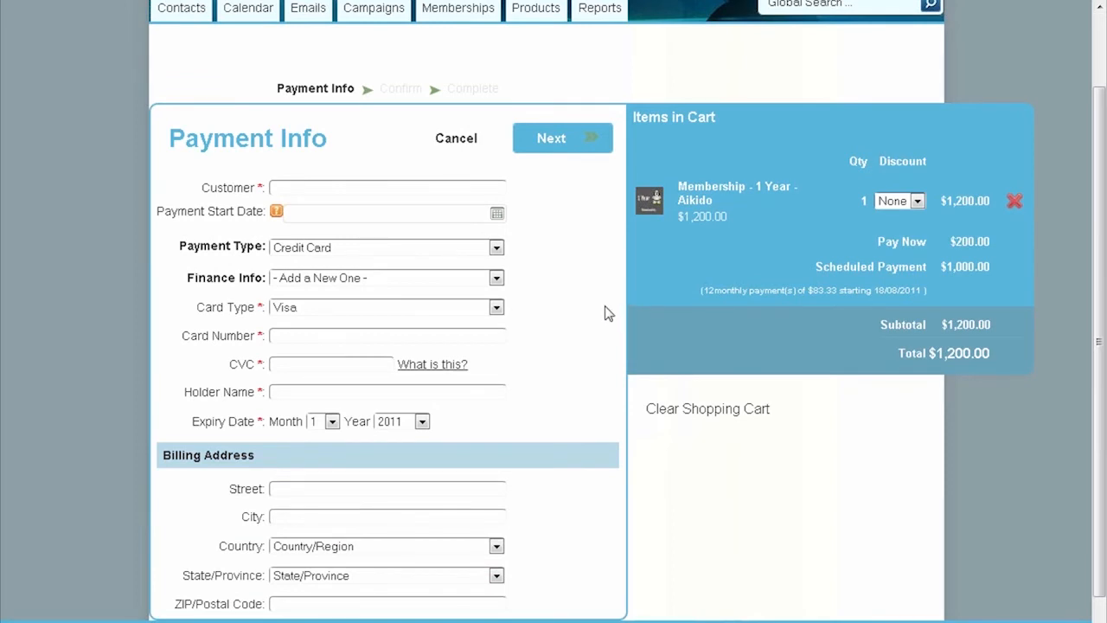
left_click(309, 186)
type("Al")
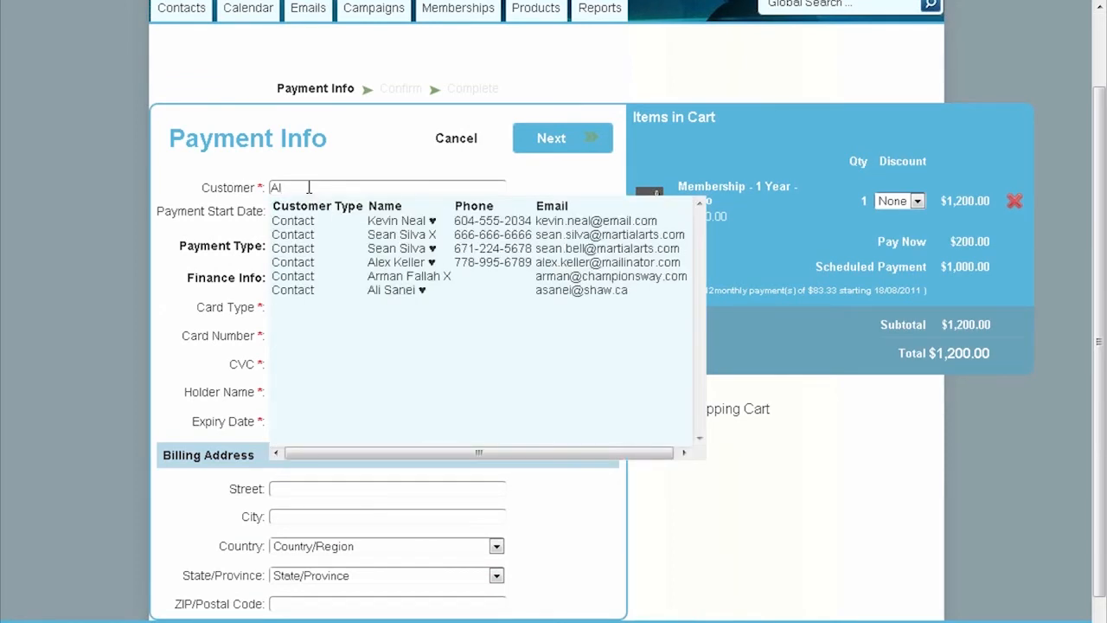
type("e")
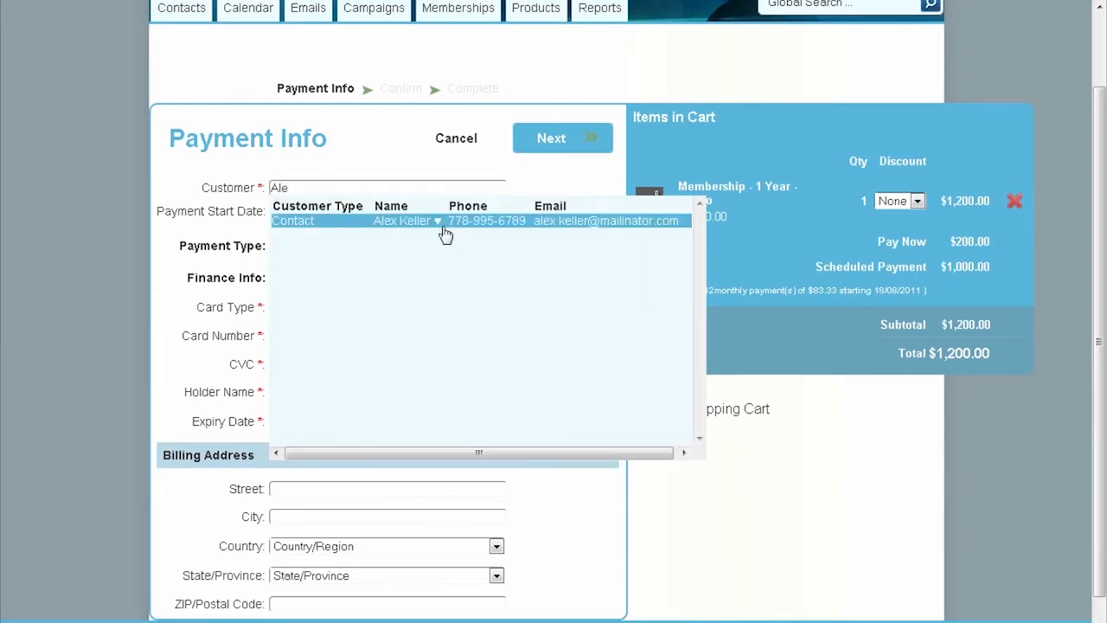
left_click(406, 223)
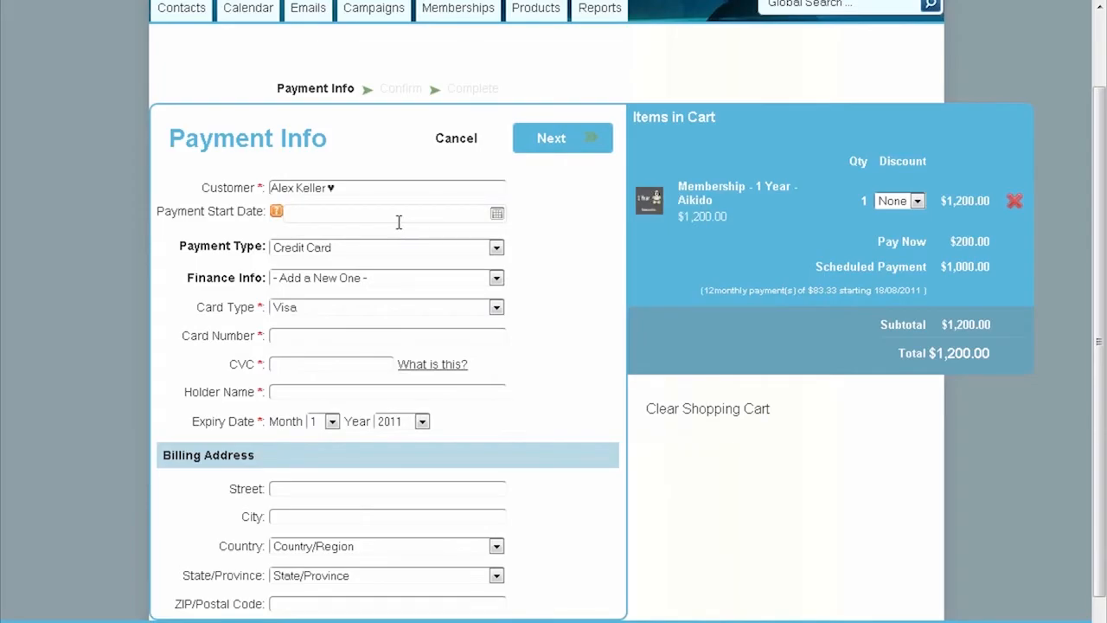
scroll(399, 222, "up", 1)
scroll(400, 225, "down", 1)
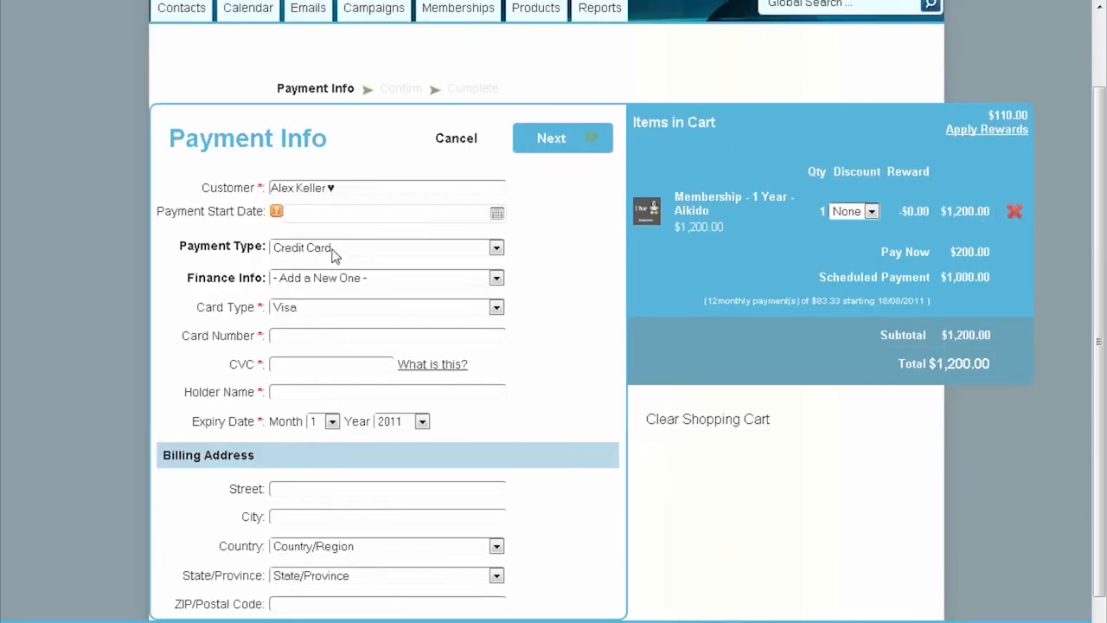
- Check the finance info and payment type options, keeping Add a New One and Credit Card
left_click(308, 278)
left_click(311, 290)
left_click(311, 249)
left_click(312, 254)
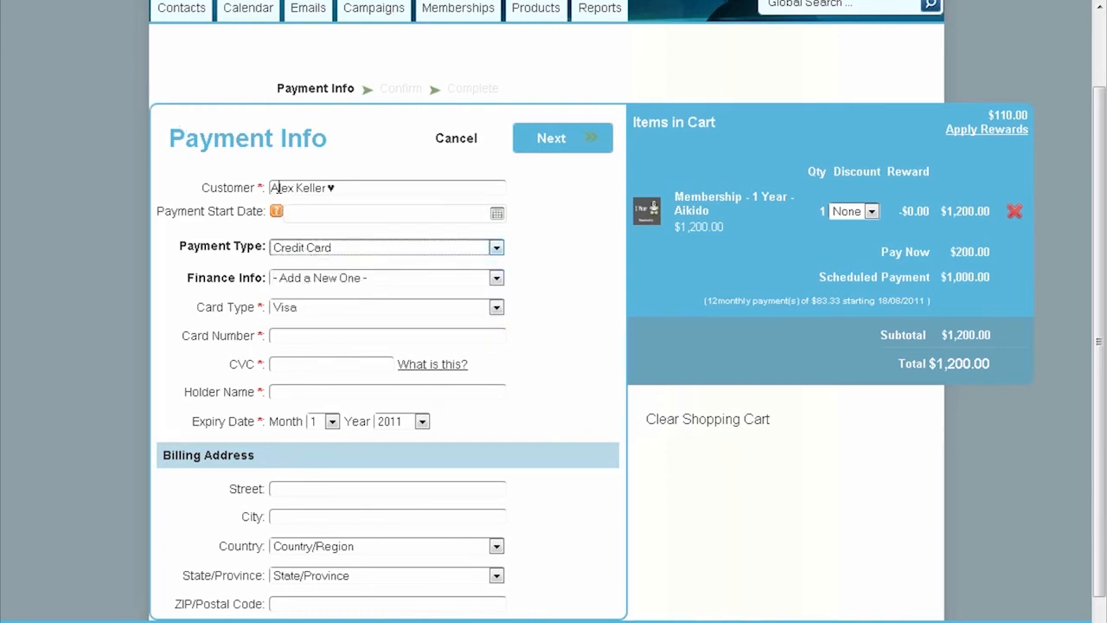
- Set the payment start date to 25/08/2011
left_click(490, 213)
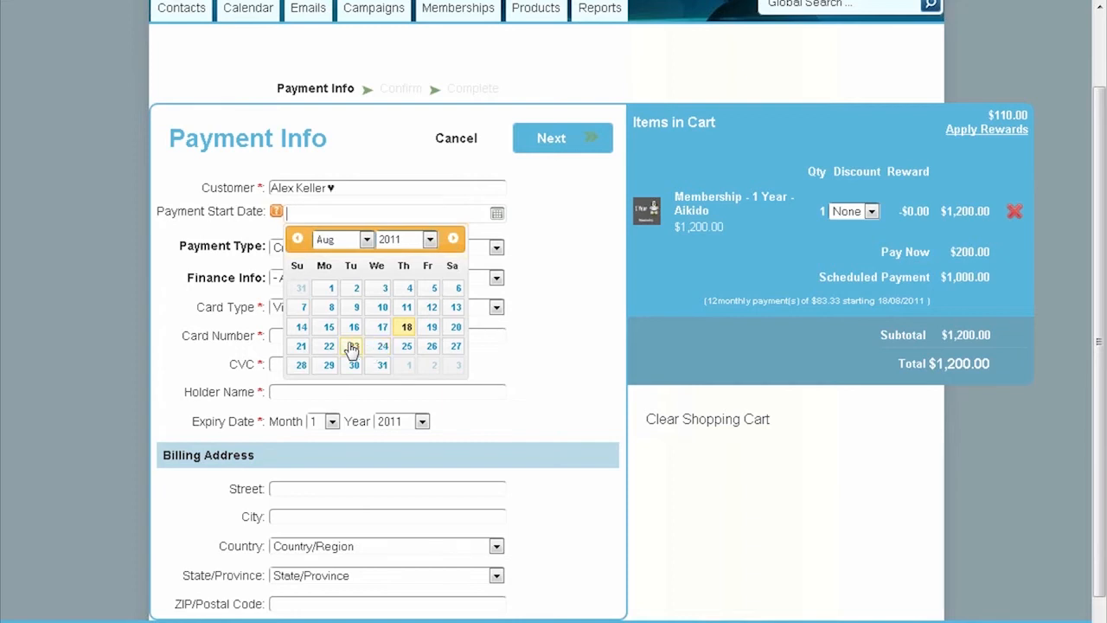
left_click(407, 347)
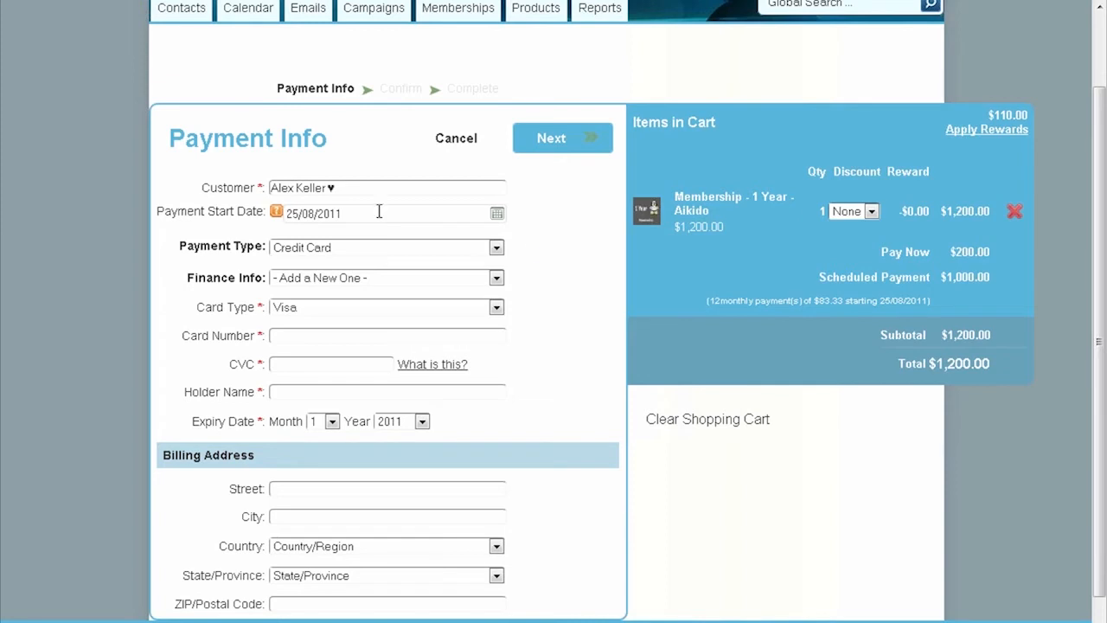
left_click(351, 213)
double_click(359, 211)
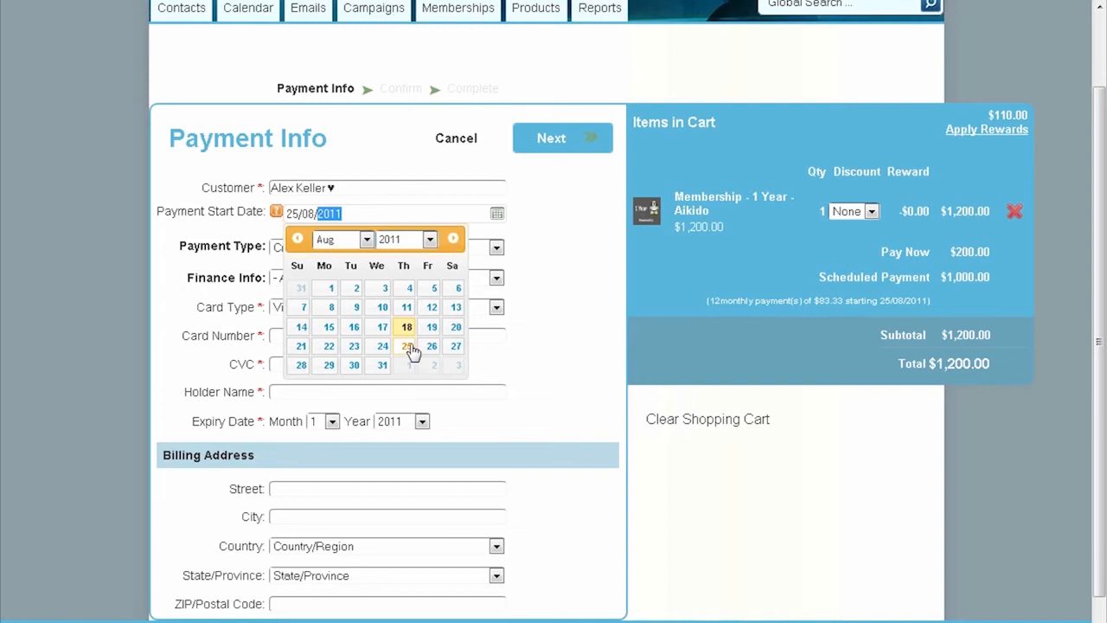
left_click(557, 221)
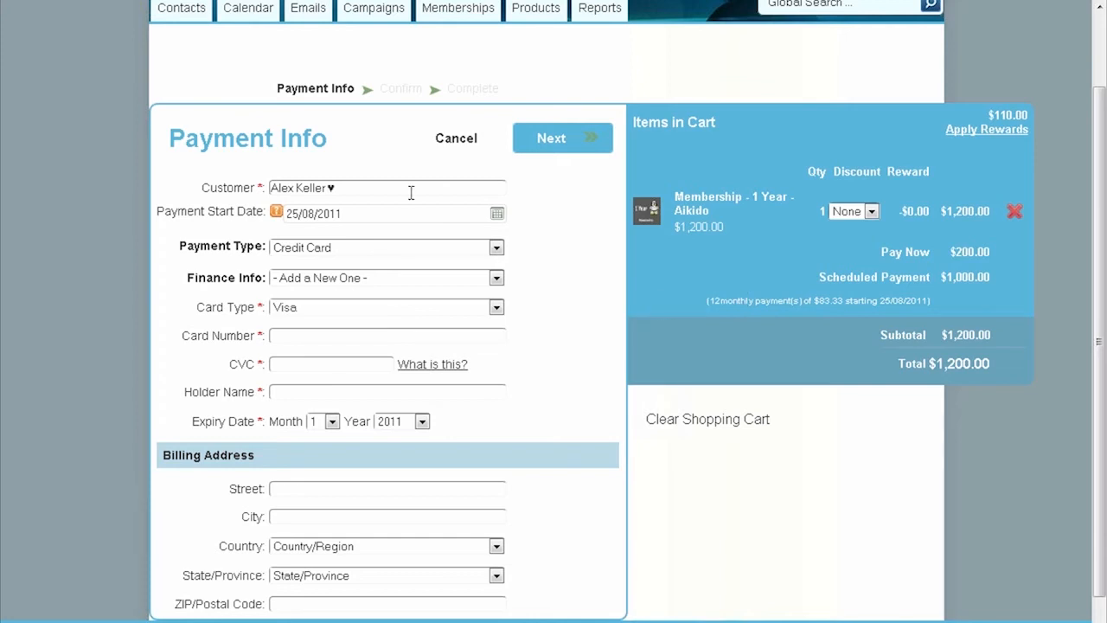
- Keep Visa as the card type with new finance info, and enter the card number and CVC
left_click(325, 313)
left_click(324, 317)
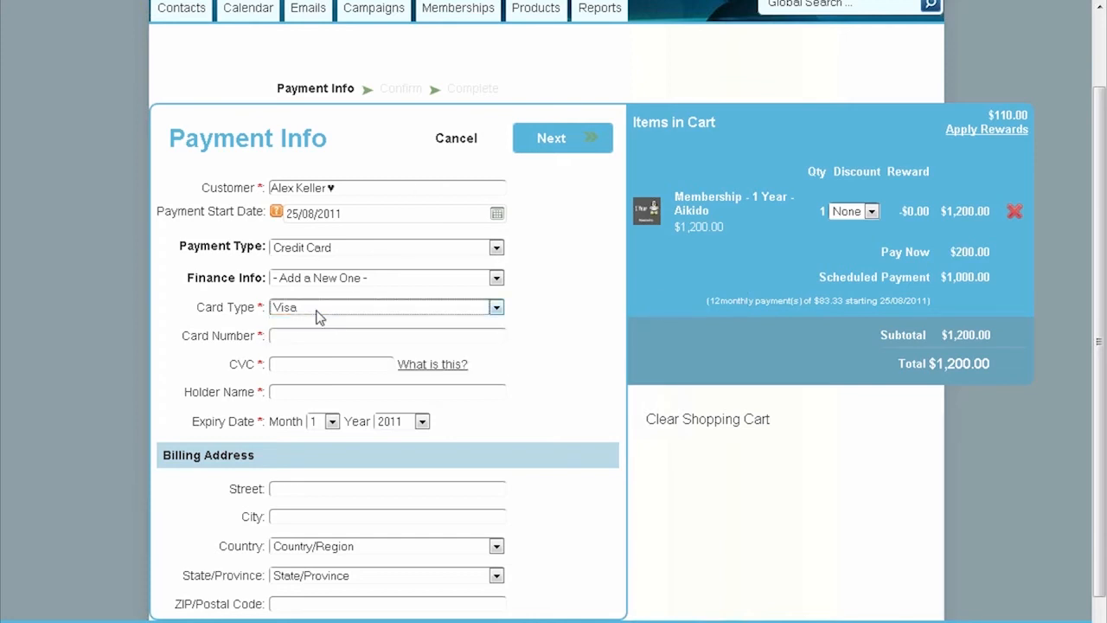
left_click(317, 281)
left_click(320, 290)
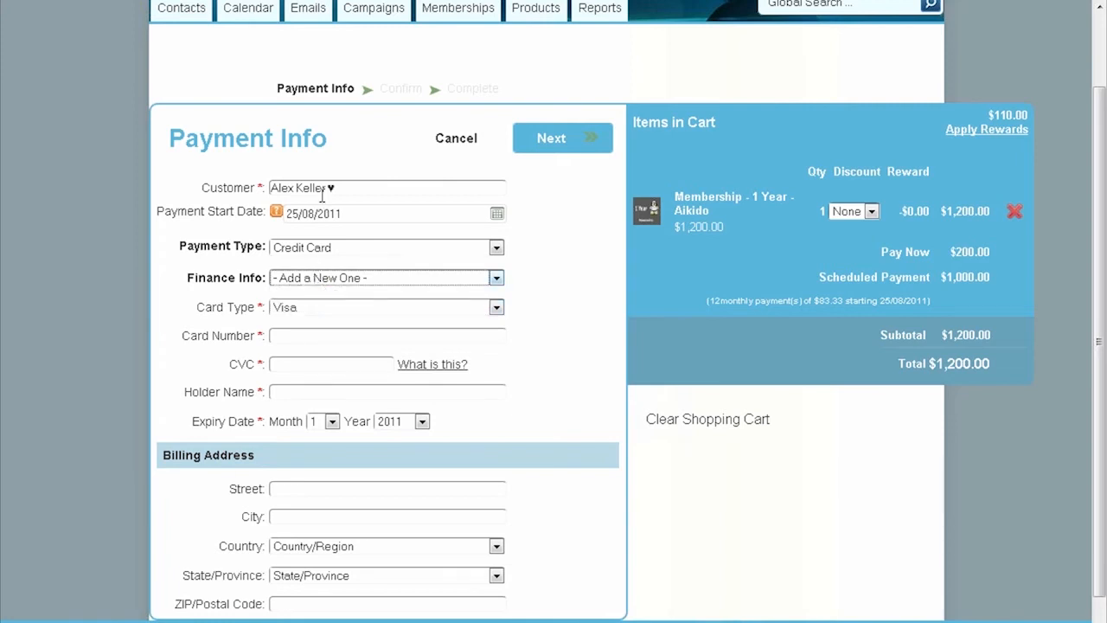
left_click(303, 333)
type("4111111111111111")
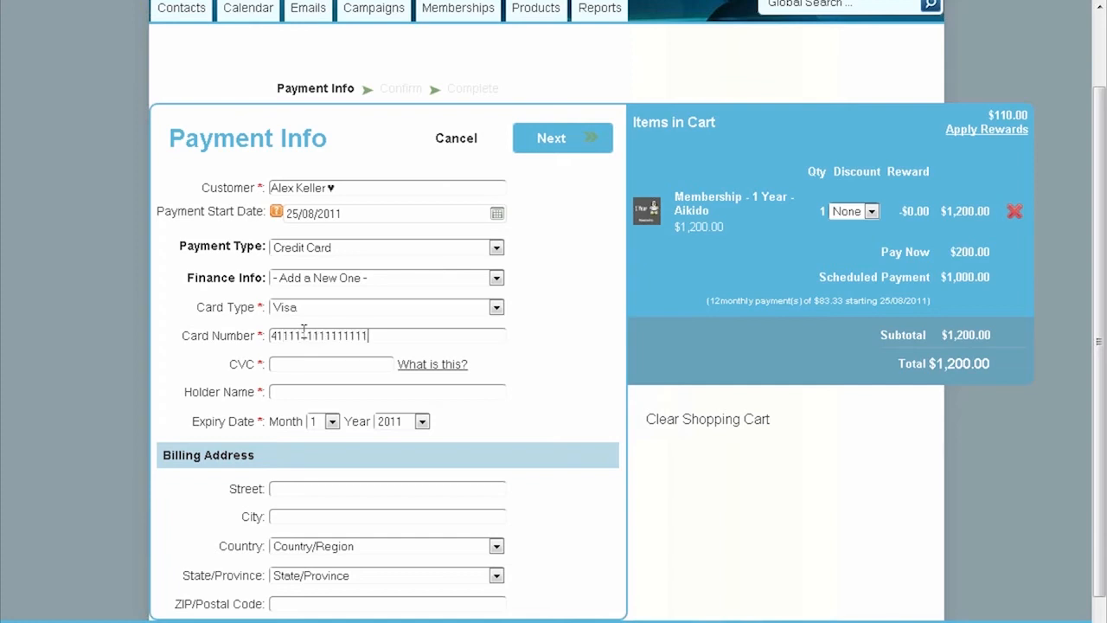
key("Tab")
type("123")
- Enter the cardholder's name and set the card's expiry month to 10
left_click(453, 392)
type("A")
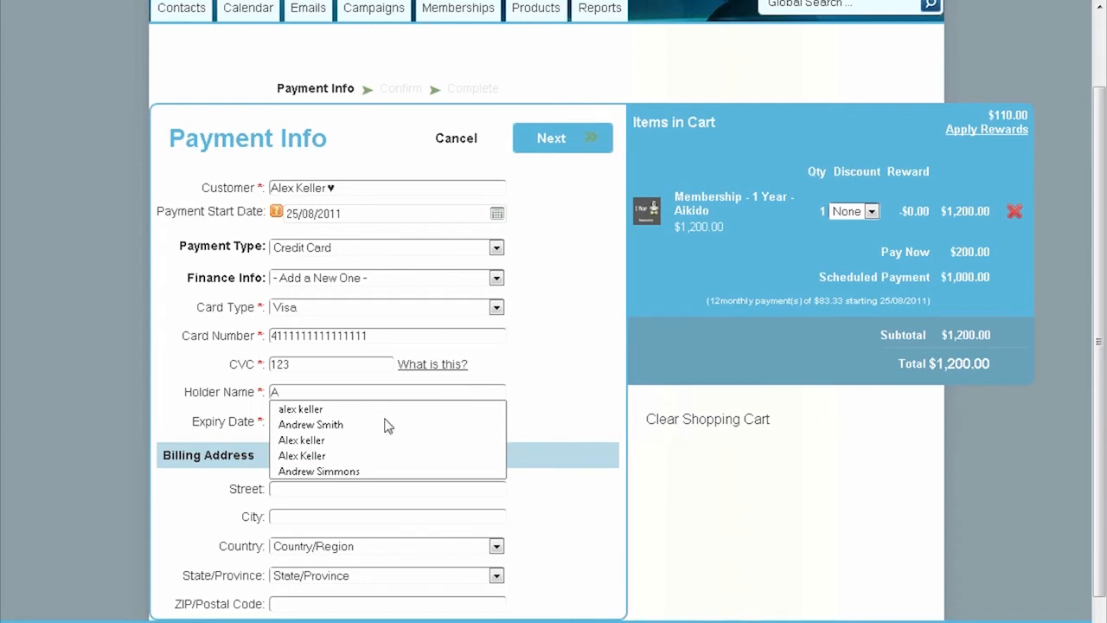
left_click(358, 409)
left_click(331, 422)
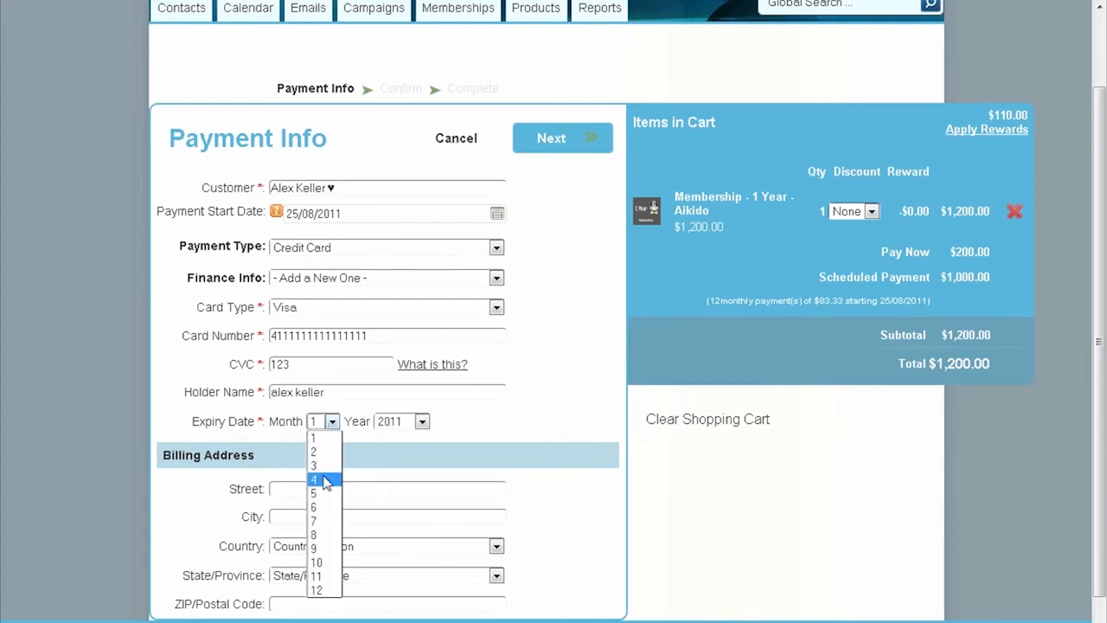
left_click(321, 547)
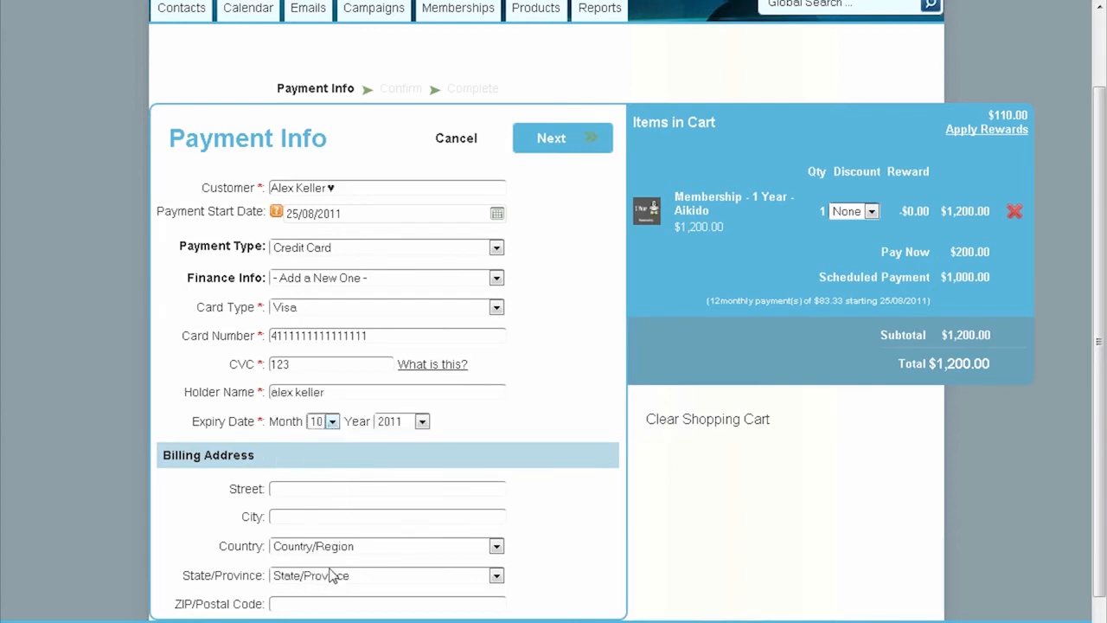
- Submit the payment info for confirmation and complete the membership purchase
left_click(559, 142)
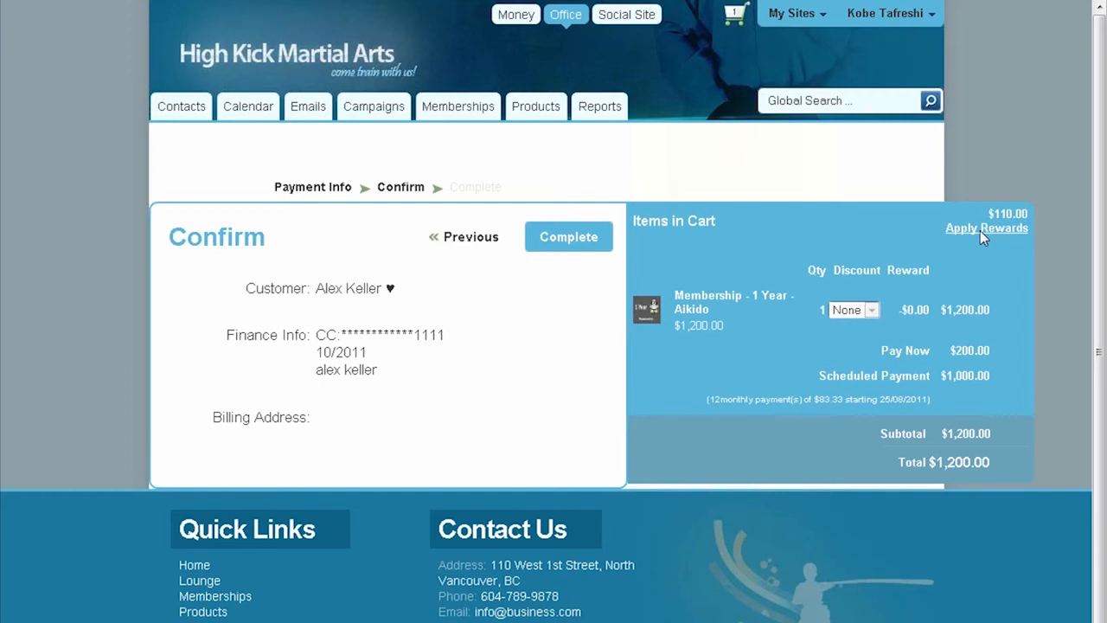
left_click(568, 242)
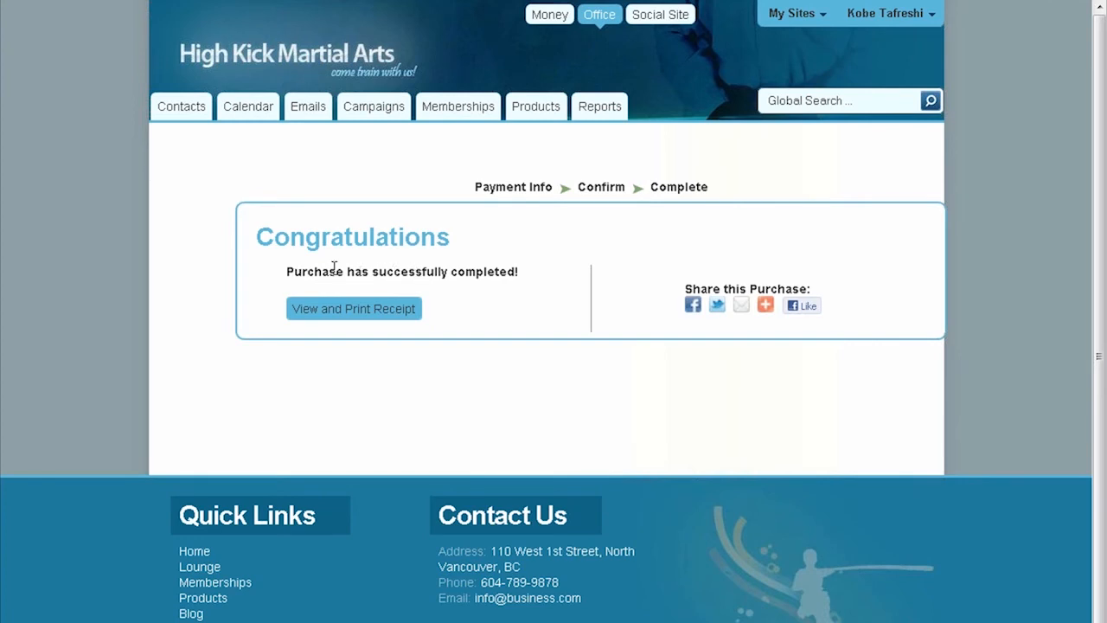
- Open the purchase receipt and read it through, including the paid amount and payment terms
left_click(338, 316)
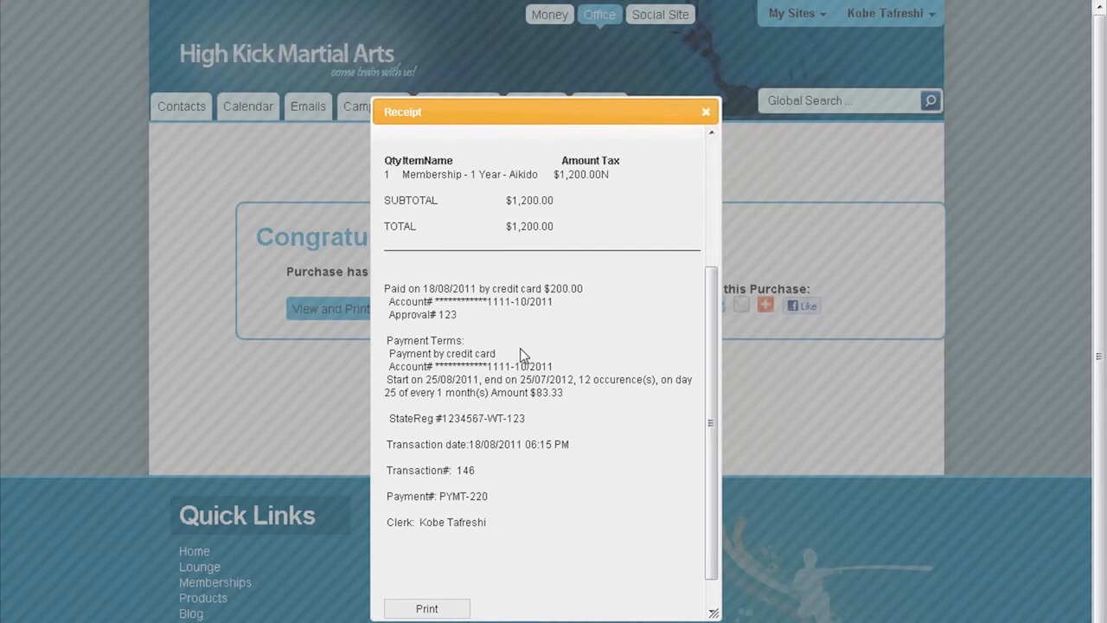
scroll(521, 348, "up", 5)
scroll(521, 311, "down", 3)
scroll(520, 278, "down", 3)
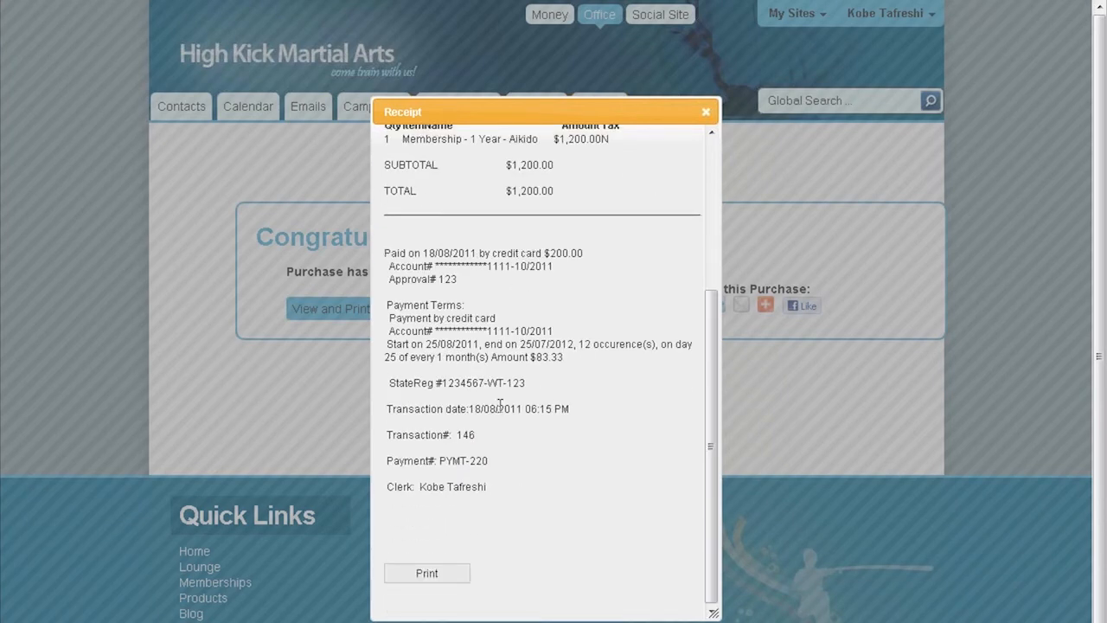
scroll(545, 395, "up", 2)
scroll(541, 394, "down", 2)
- Open the receipt's print settings, cancel without printing, and reread the receipt before closing it
left_click(426, 574)
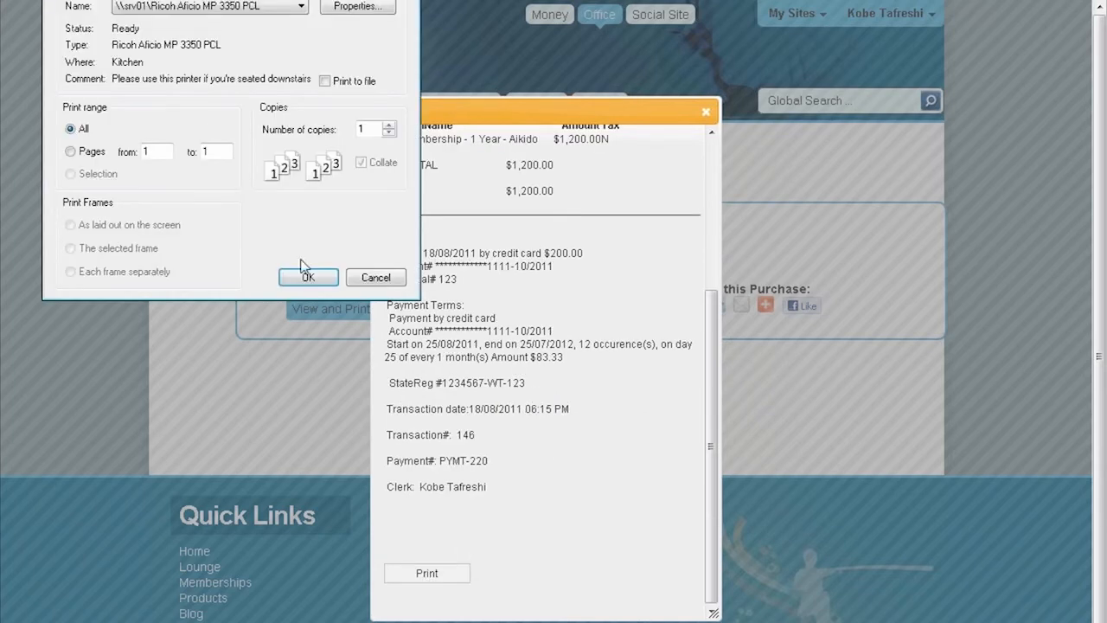
left_click(377, 279)
scroll(543, 246, "up", 6)
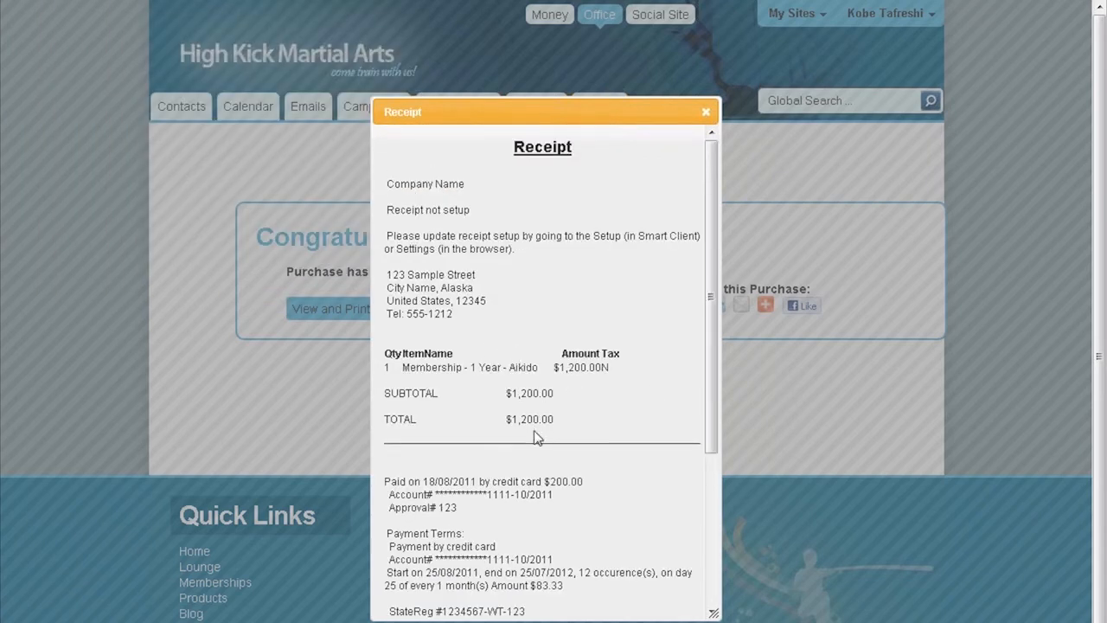
scroll(532, 437, "down", 5)
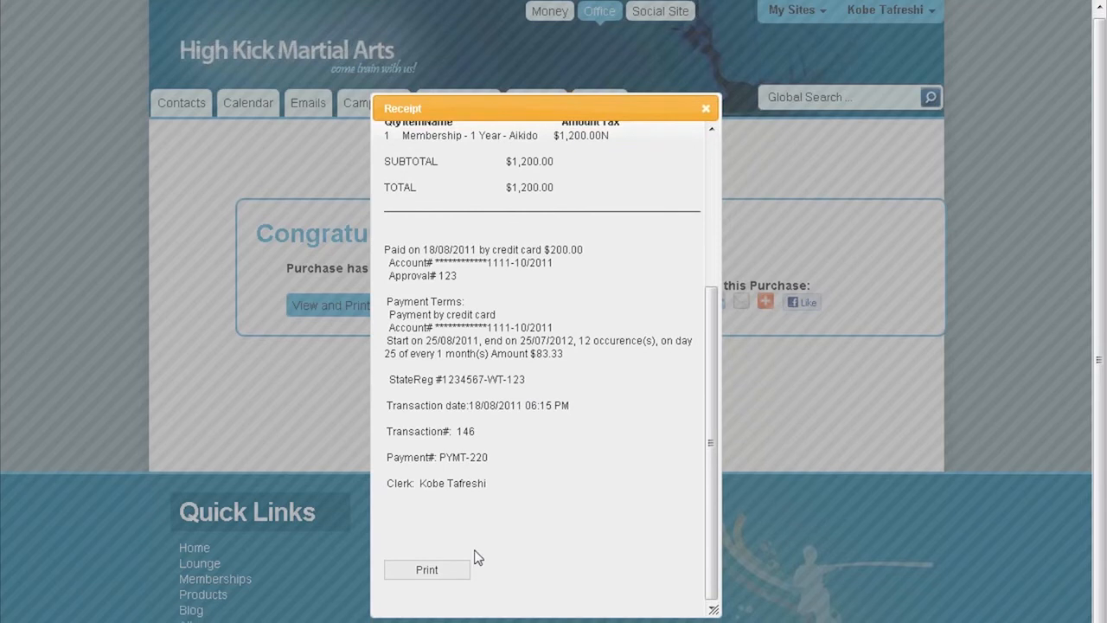
scroll(511, 522, "up", 5)
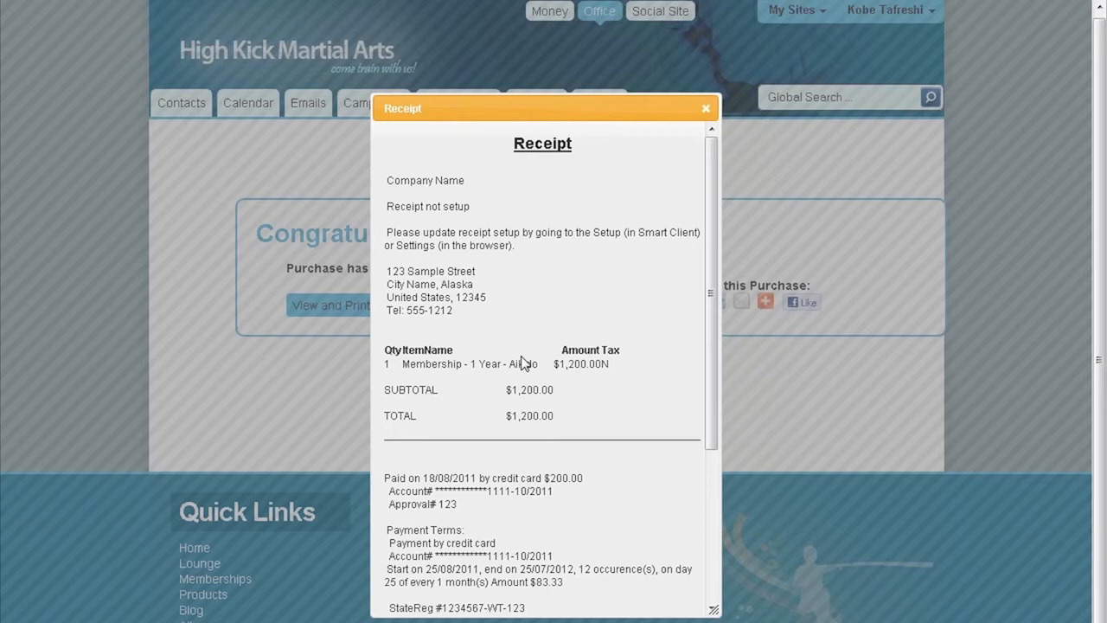
scroll(525, 370, "down", 5)
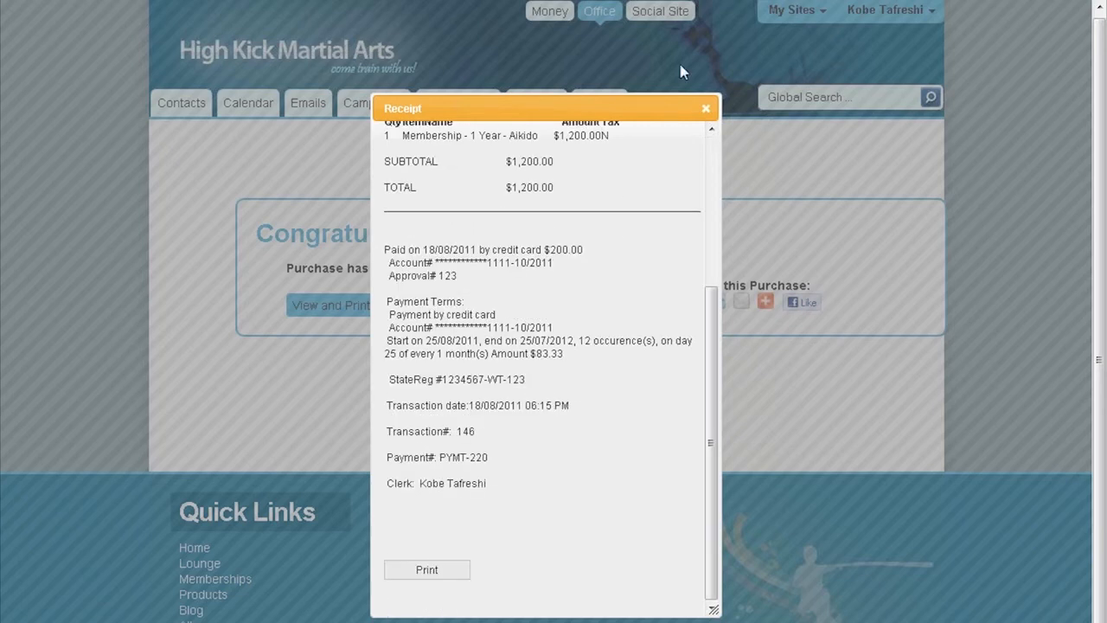
left_click(706, 116)
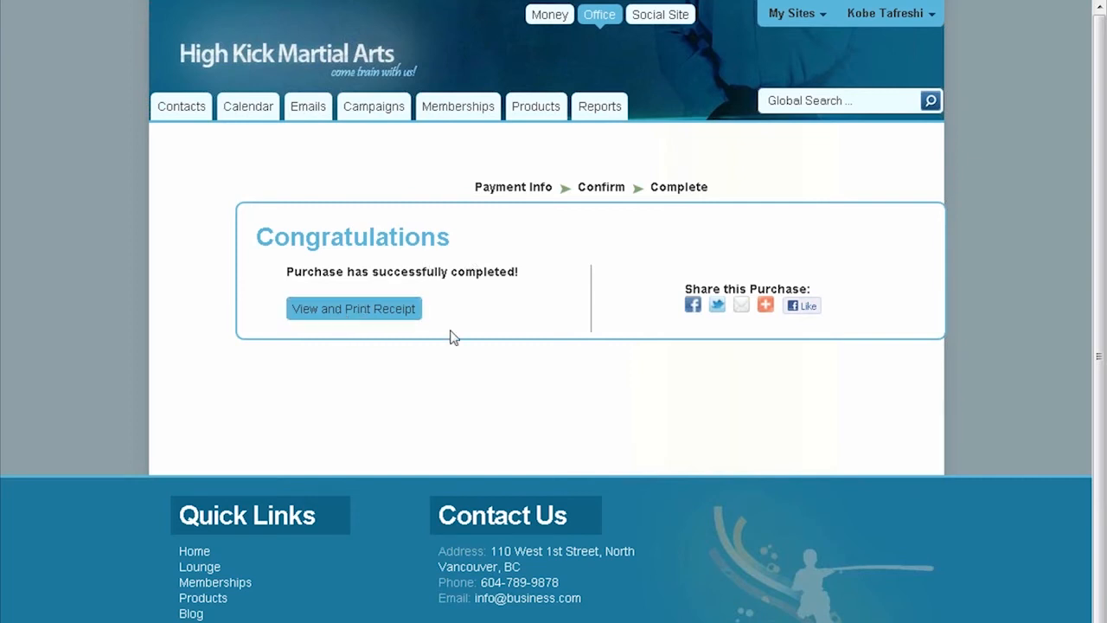
- Log in to Facebook with the account password to preview sharing the purchase, and close the preview without posting
left_click(692, 305)
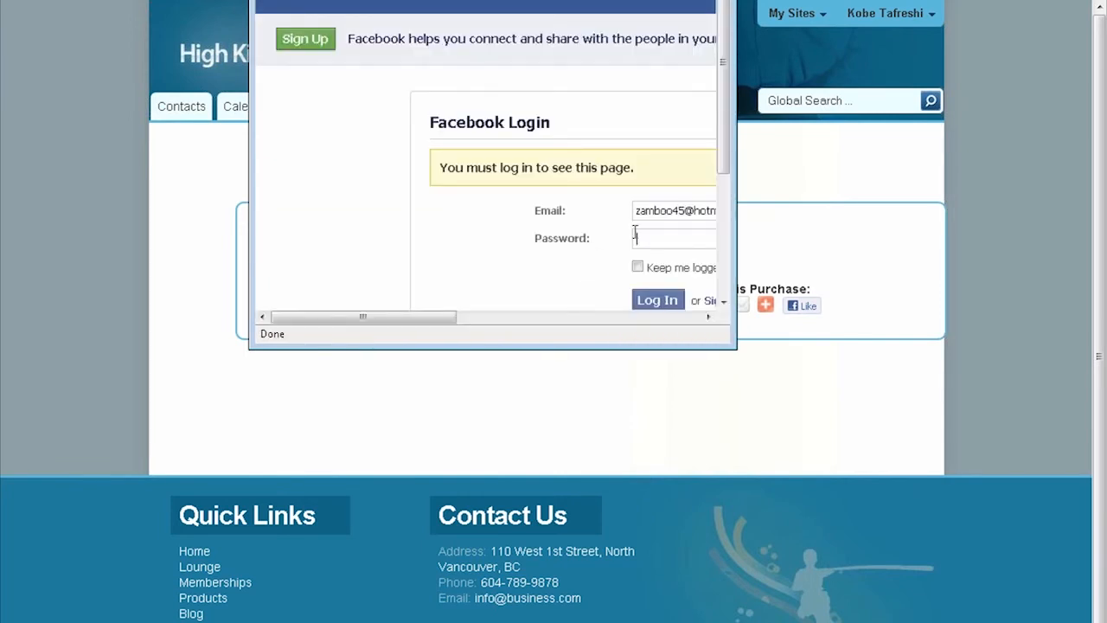
left_click_drag(366, 318, 471, 270)
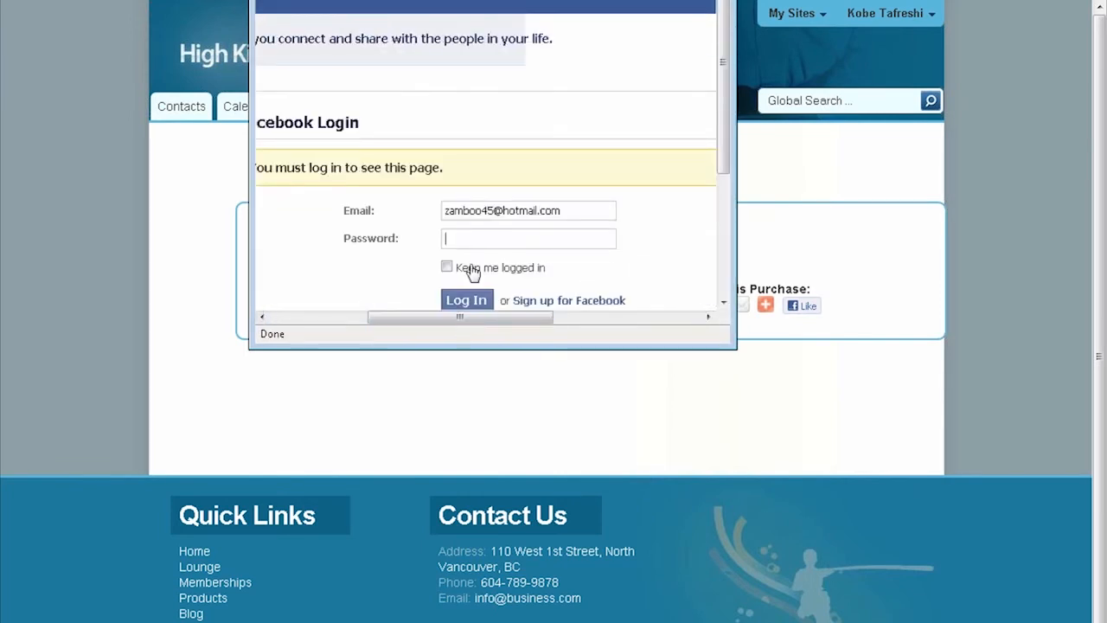
type("********")
key("Return")
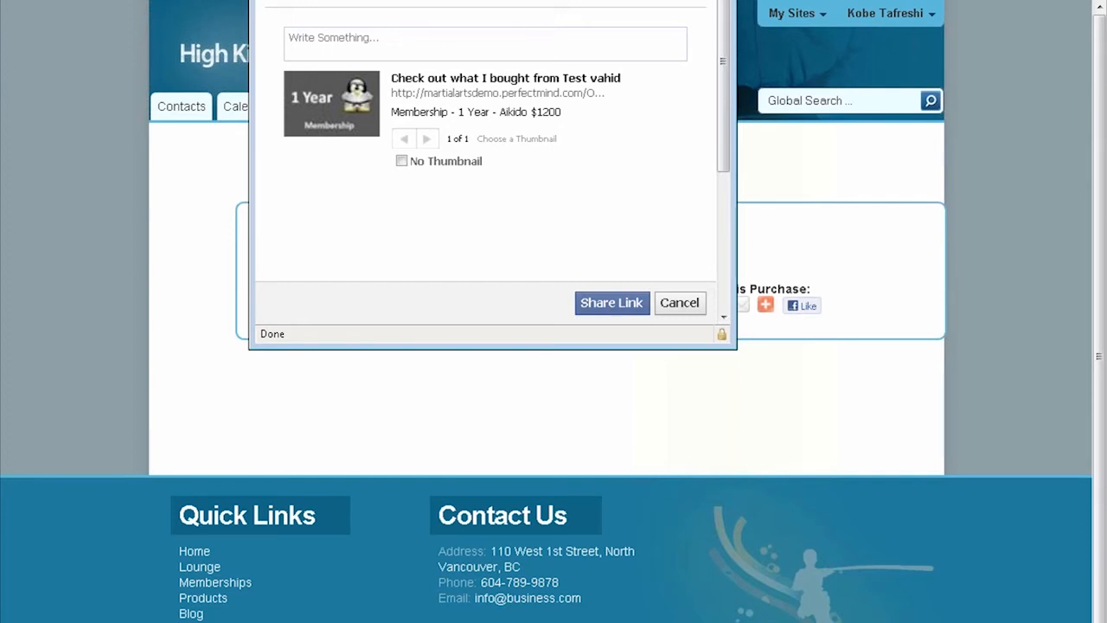
left_click(719, 1)
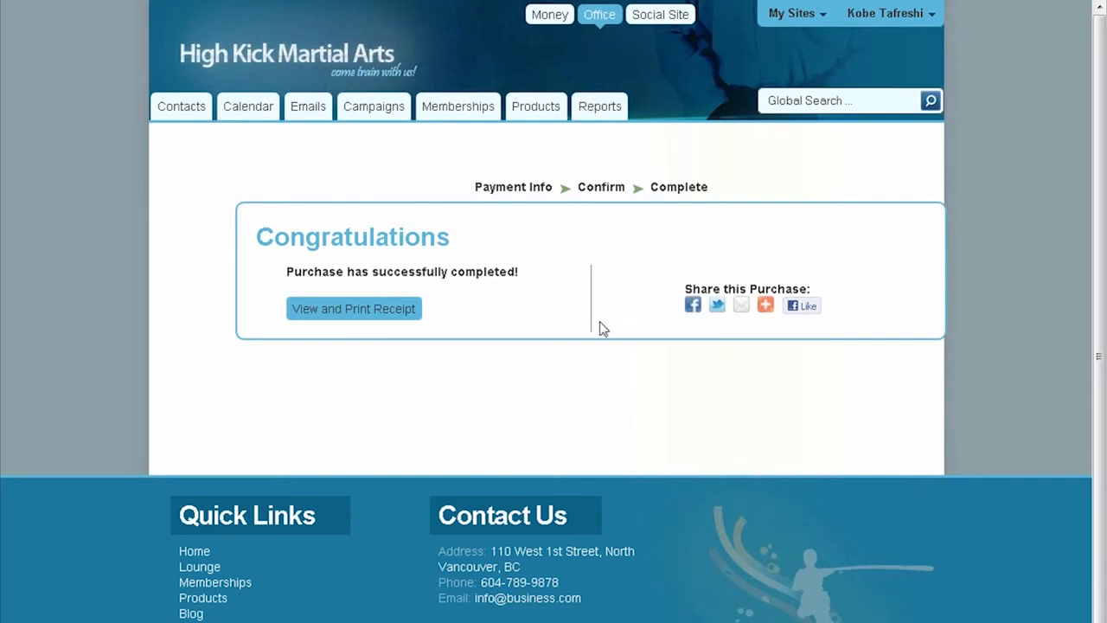
- Open the 1 Year Aikido membership on the Social Site, preview sharing it on Facebook, and close the preview without posting
left_click(661, 21)
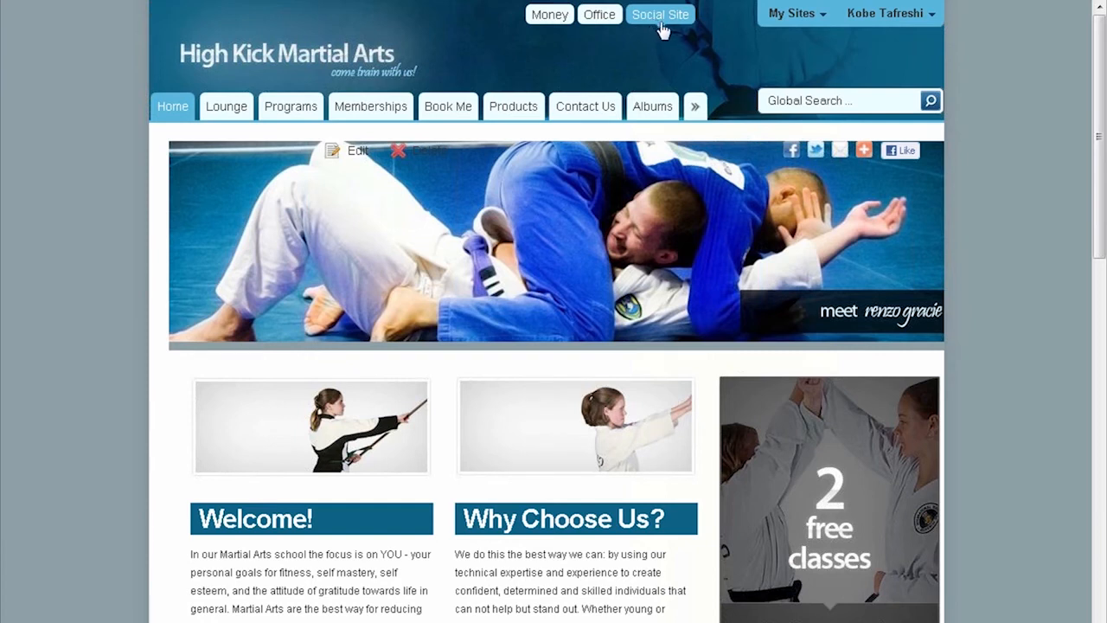
left_click(386, 119)
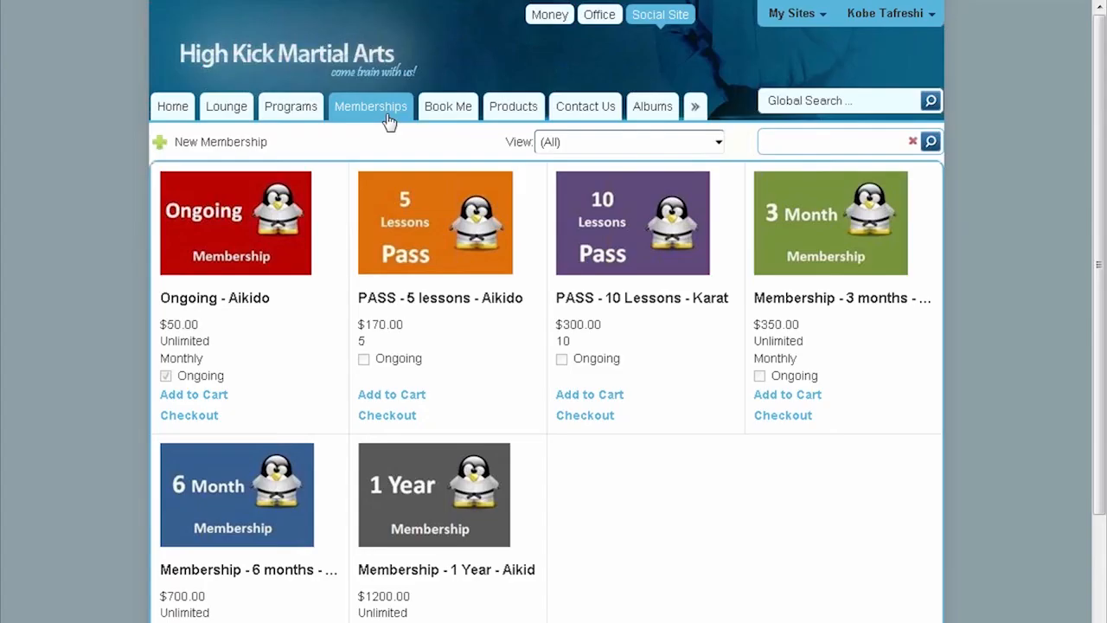
left_click(411, 502)
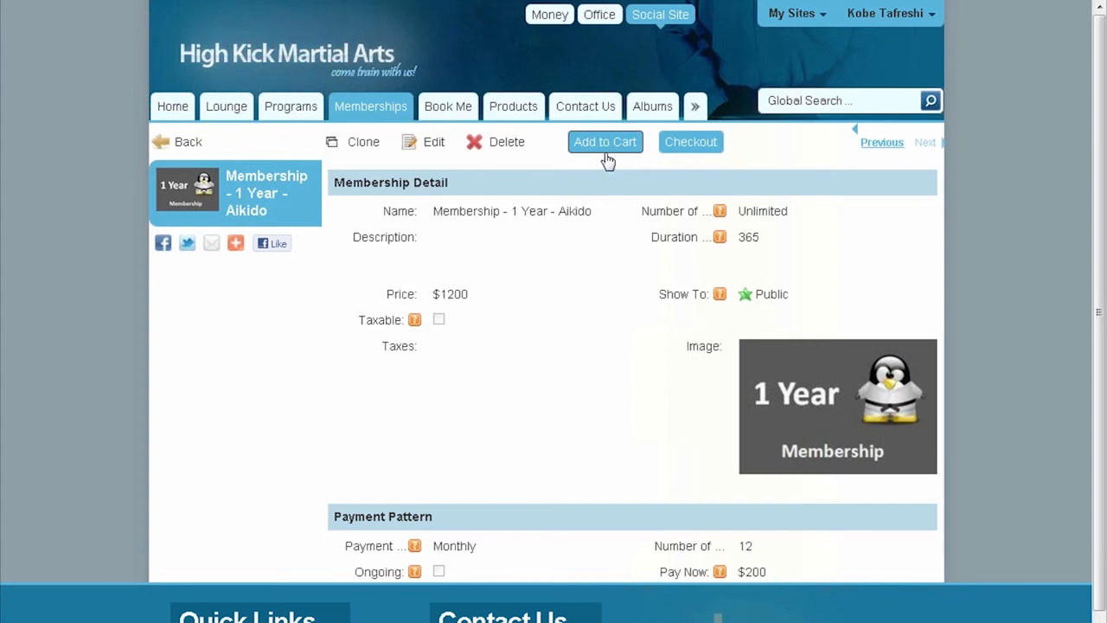
left_click(164, 246)
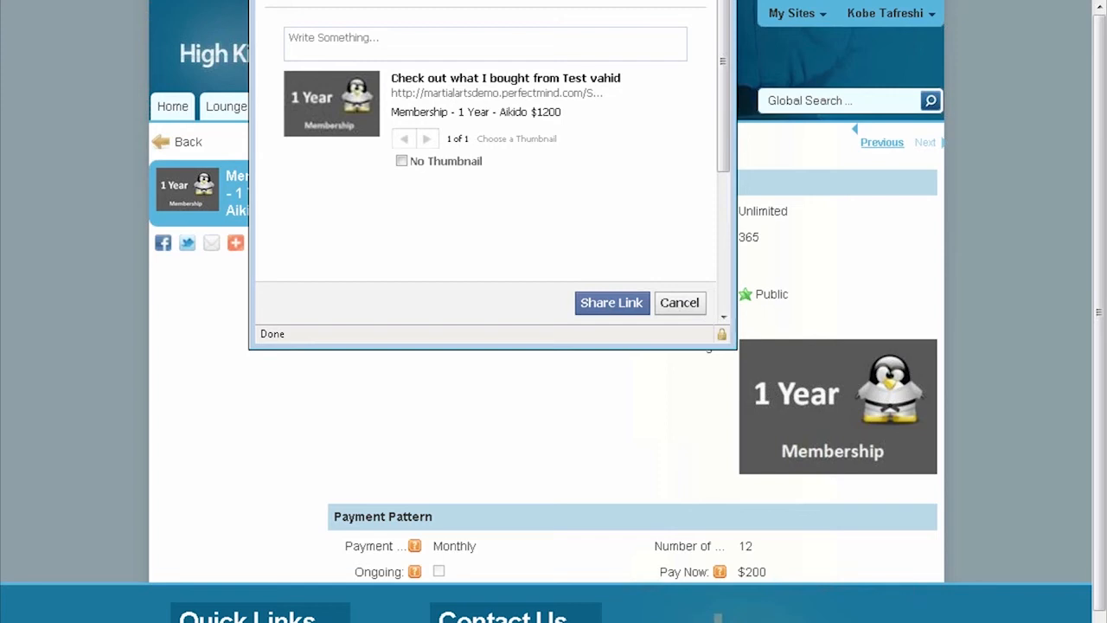
left_click(719, 1)
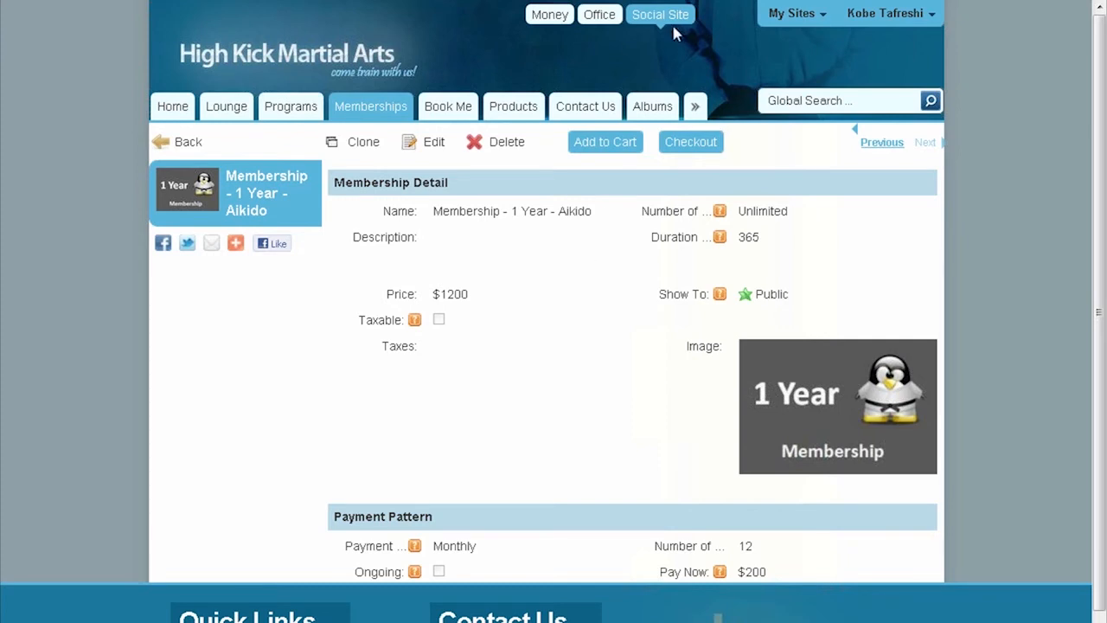
- Log out of the administrator account and the remaining member account, and view the public home page as a visitor
left_click(916, 14)
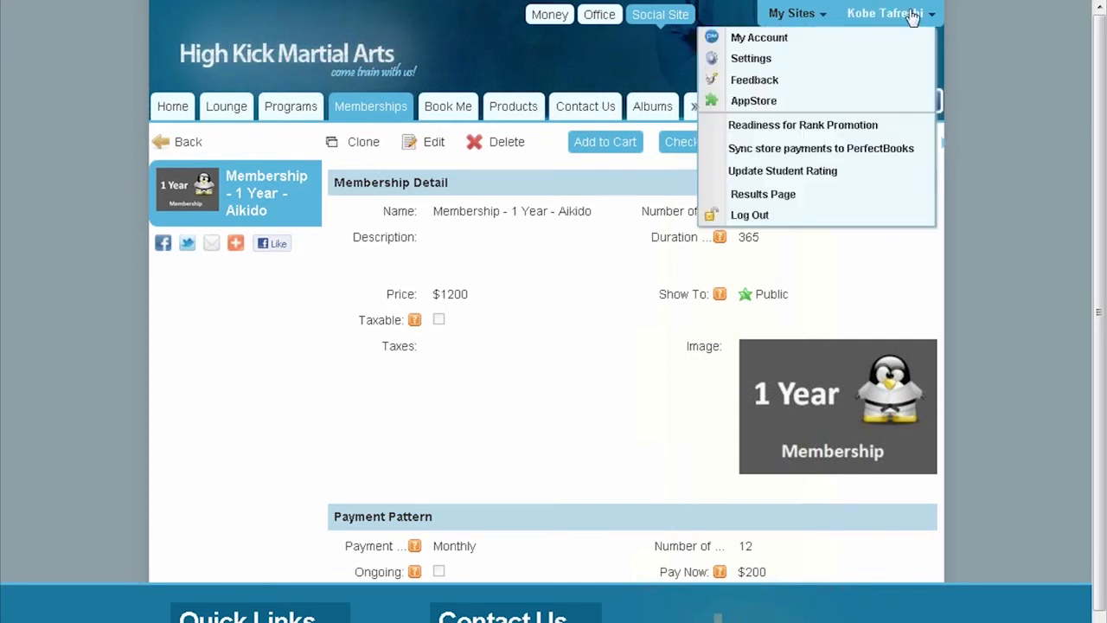
left_click(788, 216)
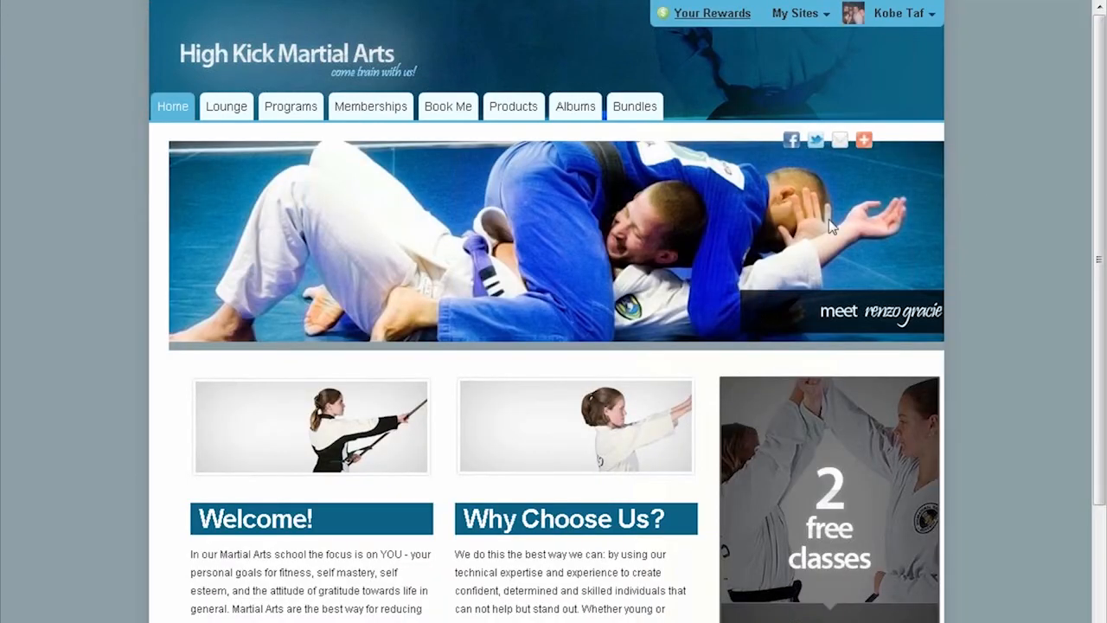
left_click(895, 14)
left_click(882, 61)
left_click(166, 111)
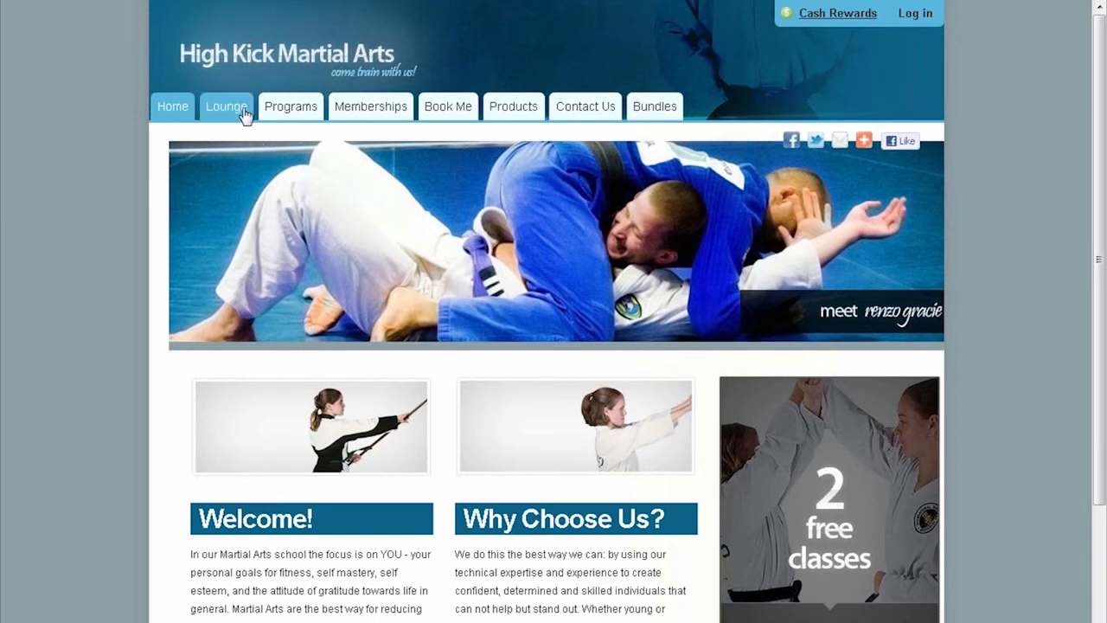
scroll(390, 334, "down", 2)
scroll(394, 334, "up", 2)
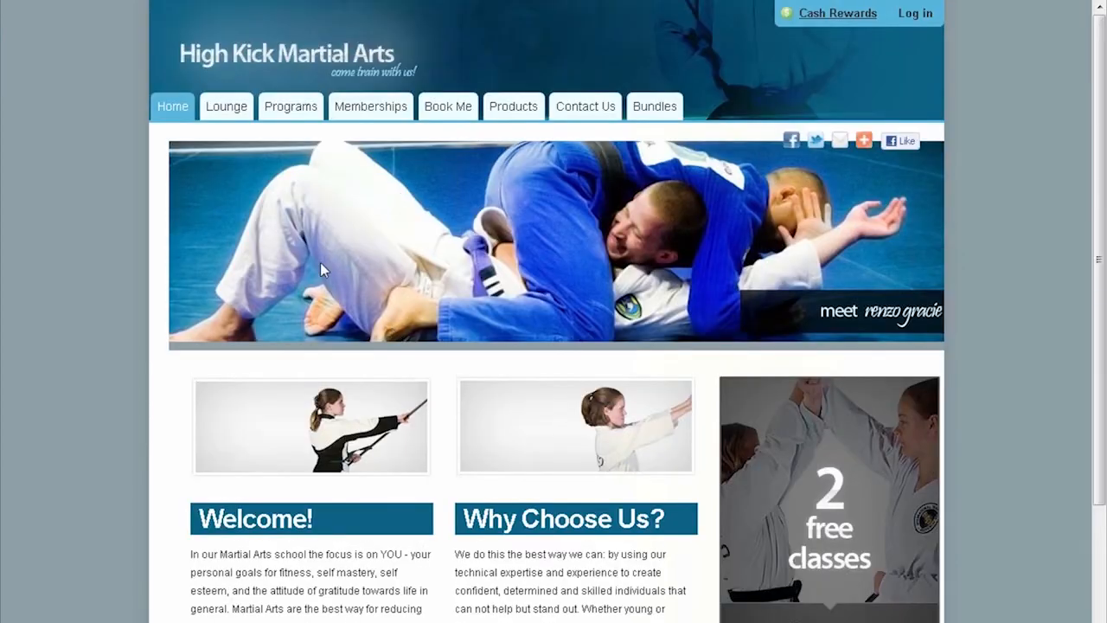
- Open the Lounge as a visitor and read through the members' posts, including the Saturday test question and its reply
left_click(224, 110)
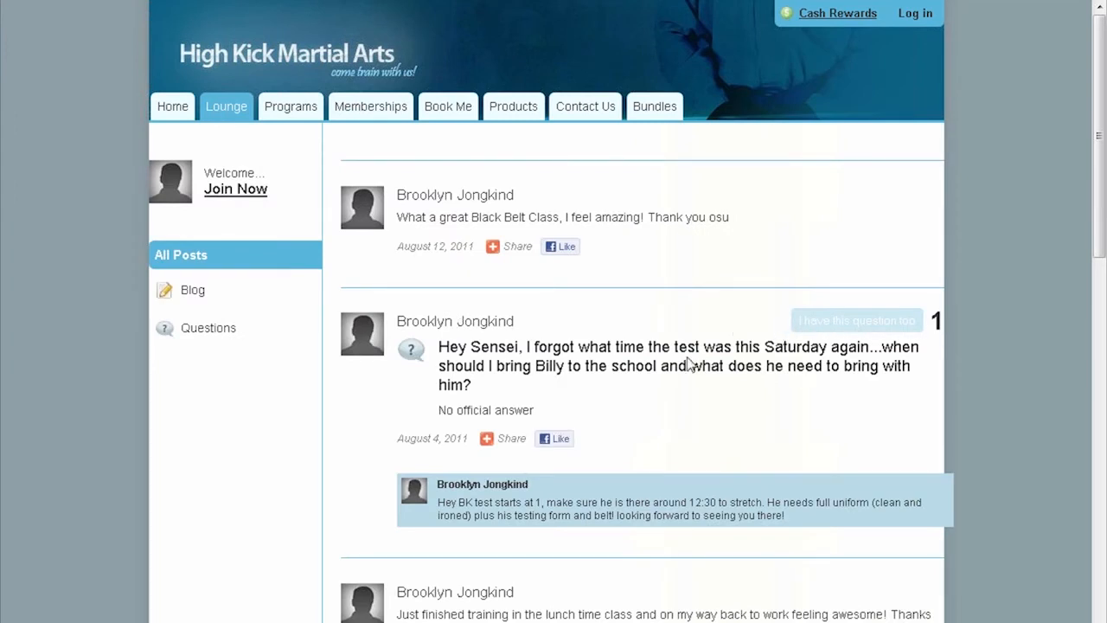
scroll(688, 358, "down", 1)
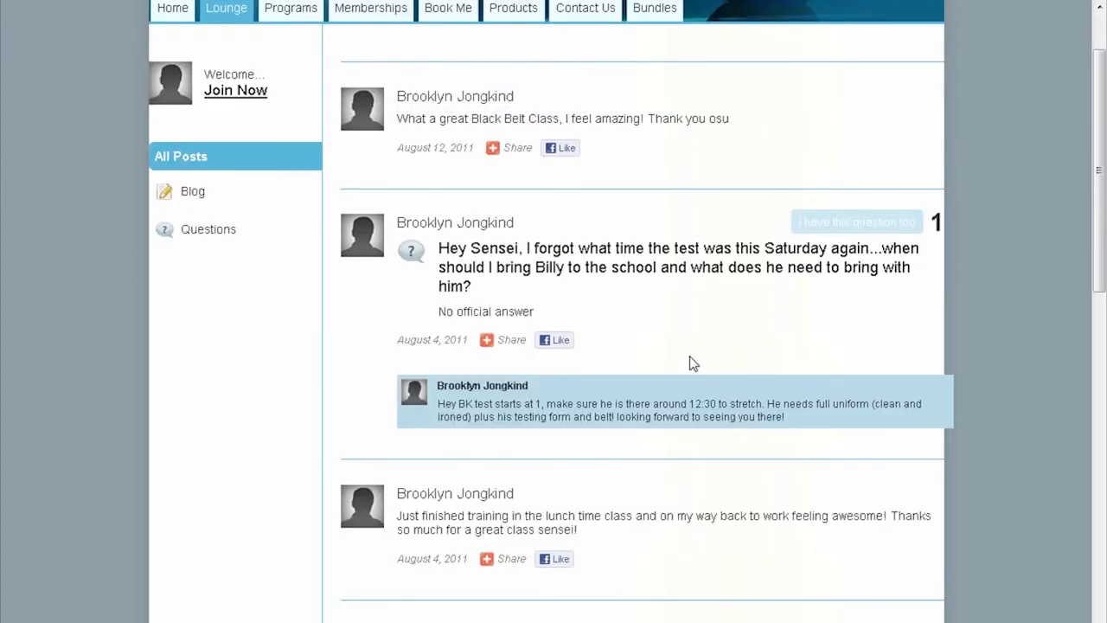
scroll(693, 363, "down", 1)
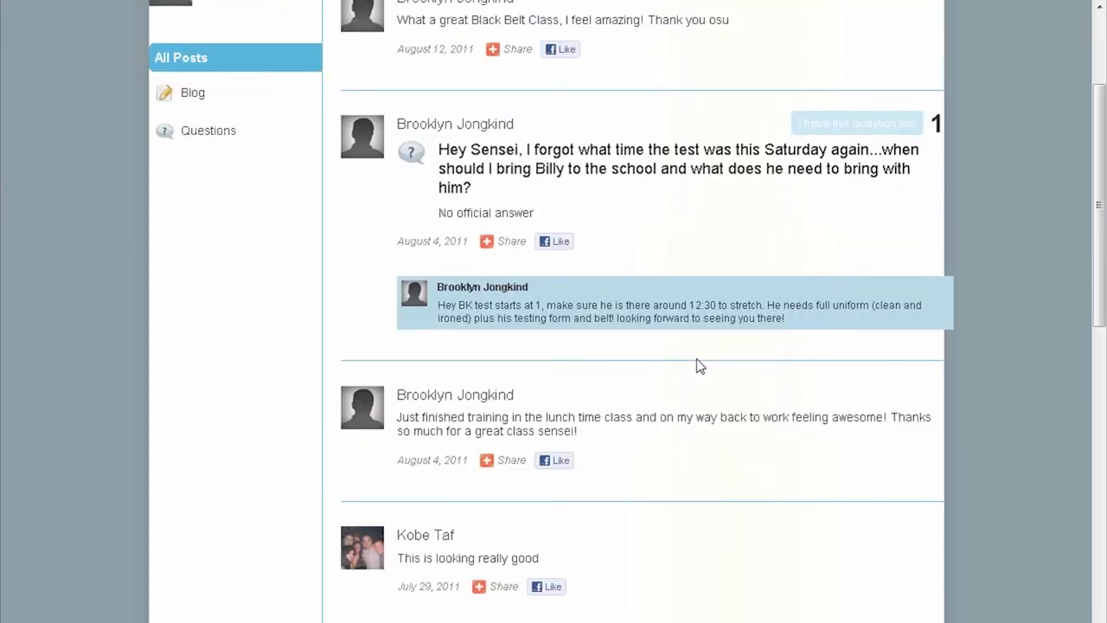
scroll(697, 365, "down", 2)
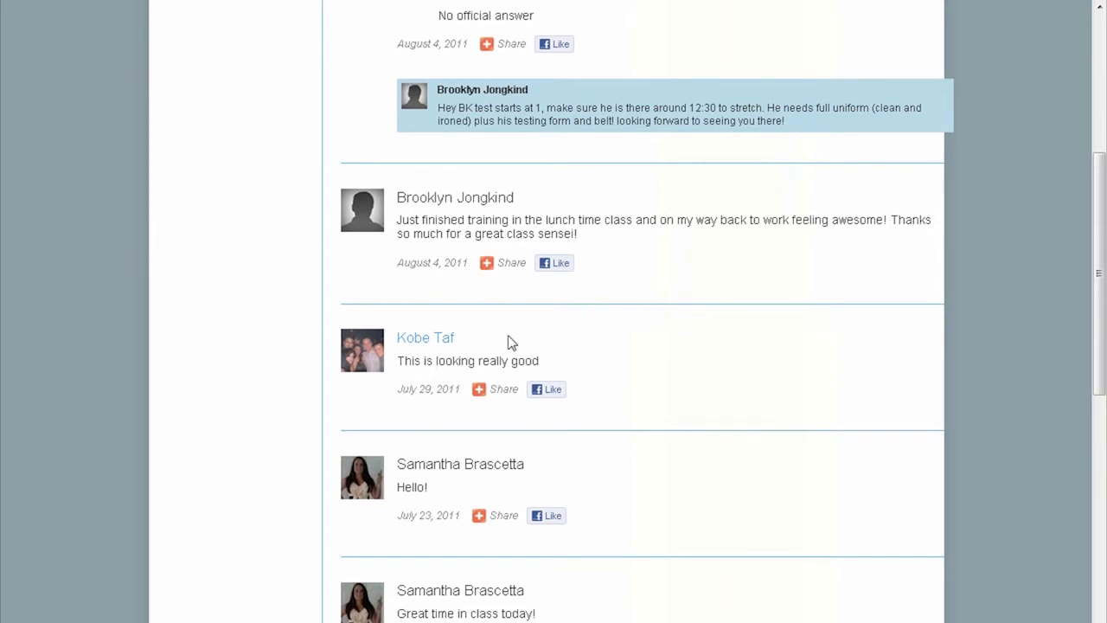
scroll(511, 340, "down", 1)
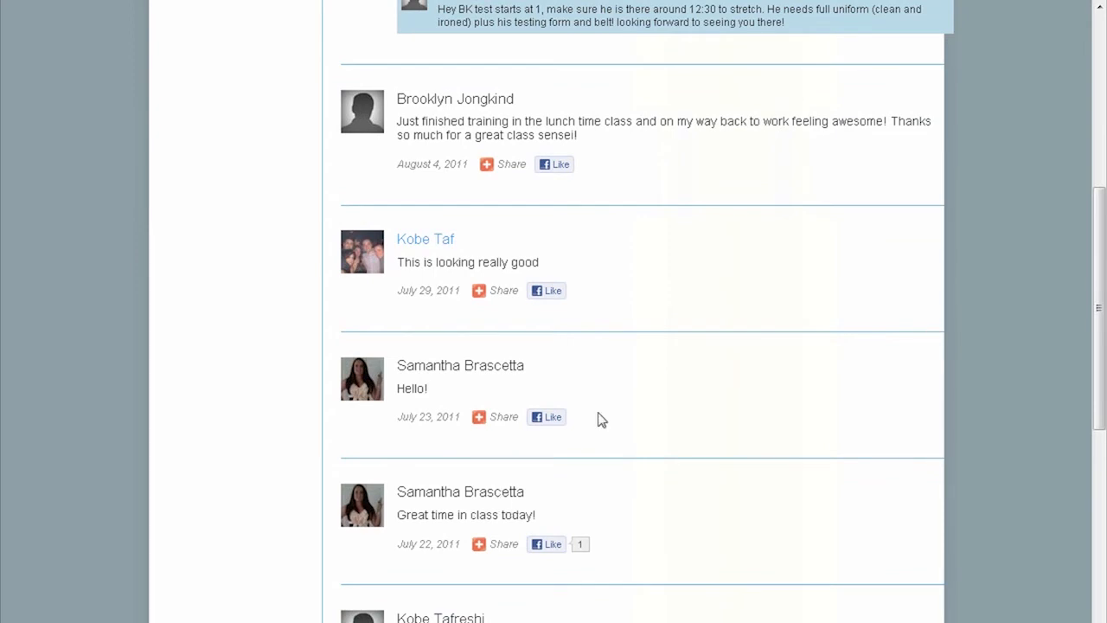
scroll(595, 422, "up", 2)
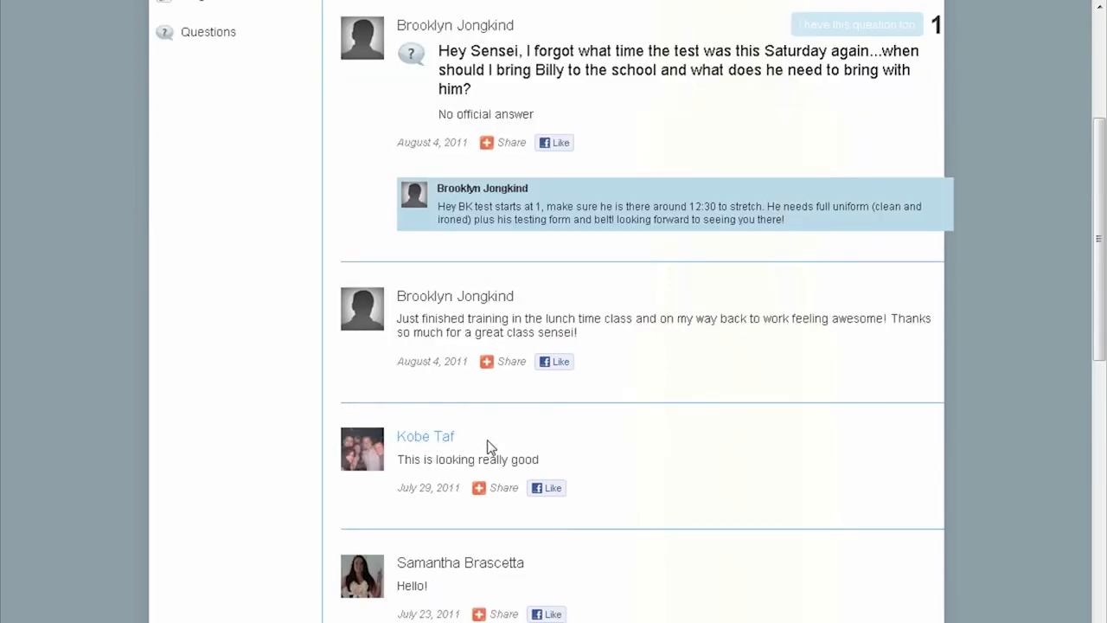
scroll(558, 235, "up", 2)
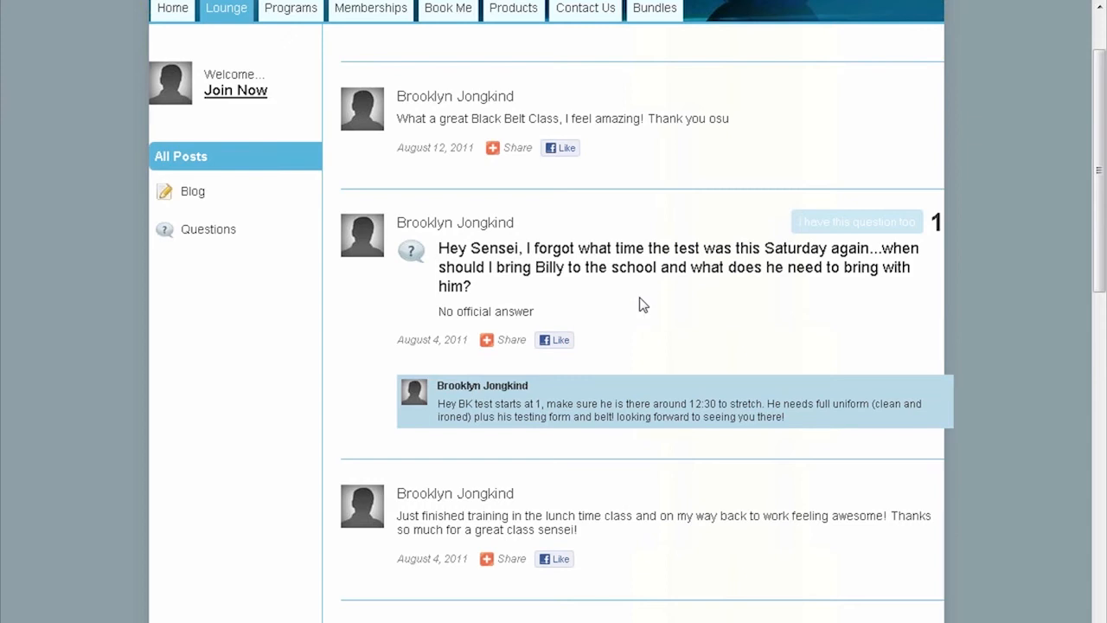
scroll(641, 303, "down", 1)
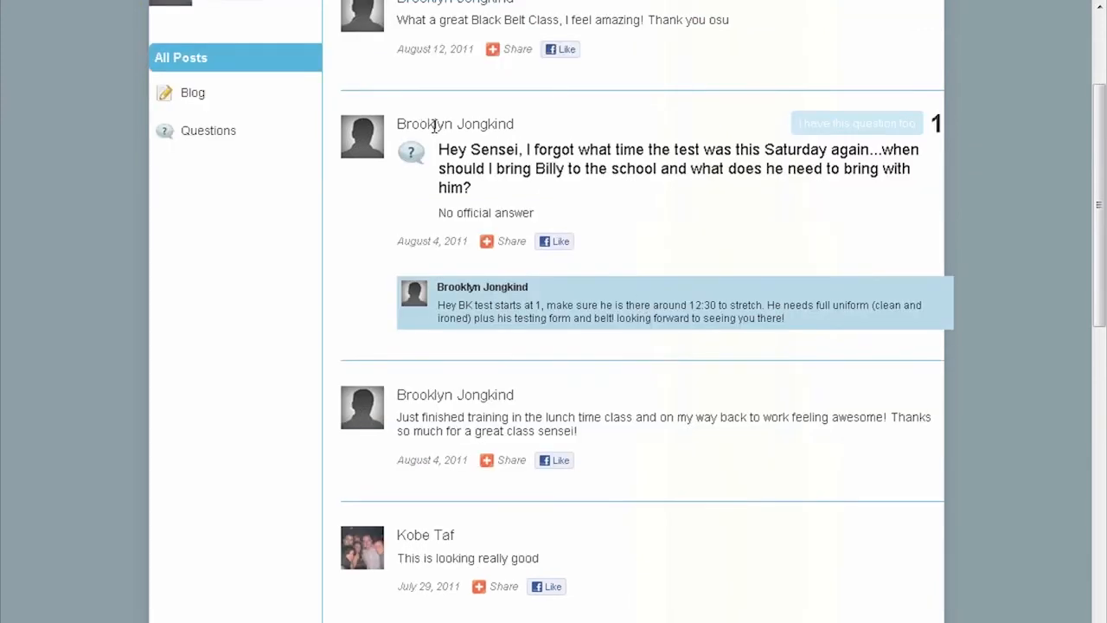
scroll(645, 294, "down", 1)
scroll(642, 291, "down", 4)
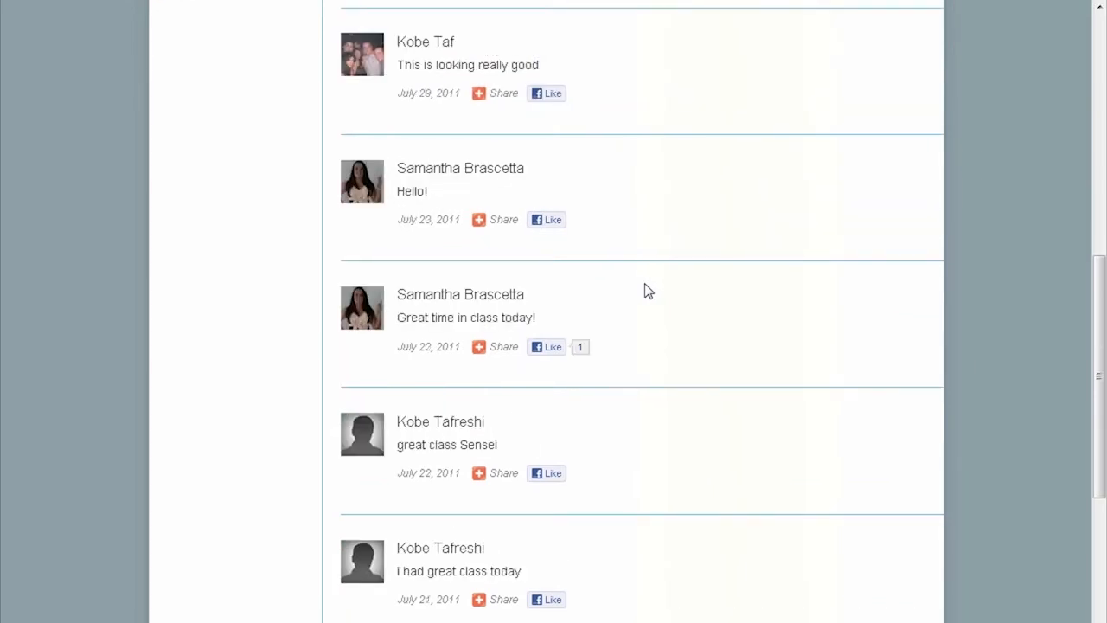
scroll(636, 300, "up", 1)
scroll(636, 300, "up", 3)
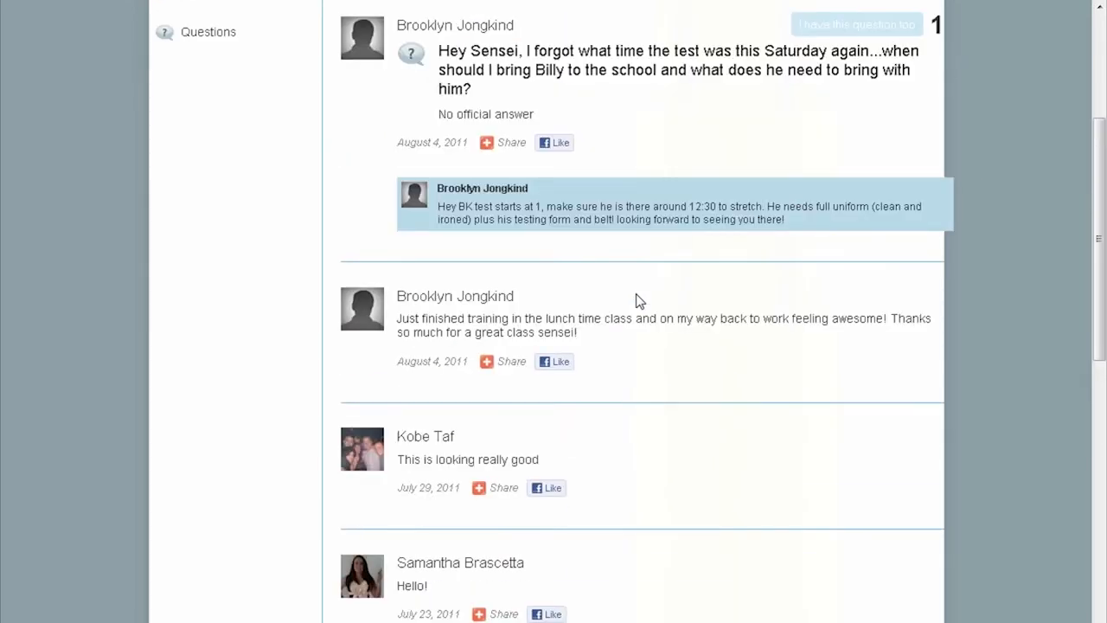
scroll(637, 300, "up", 3)
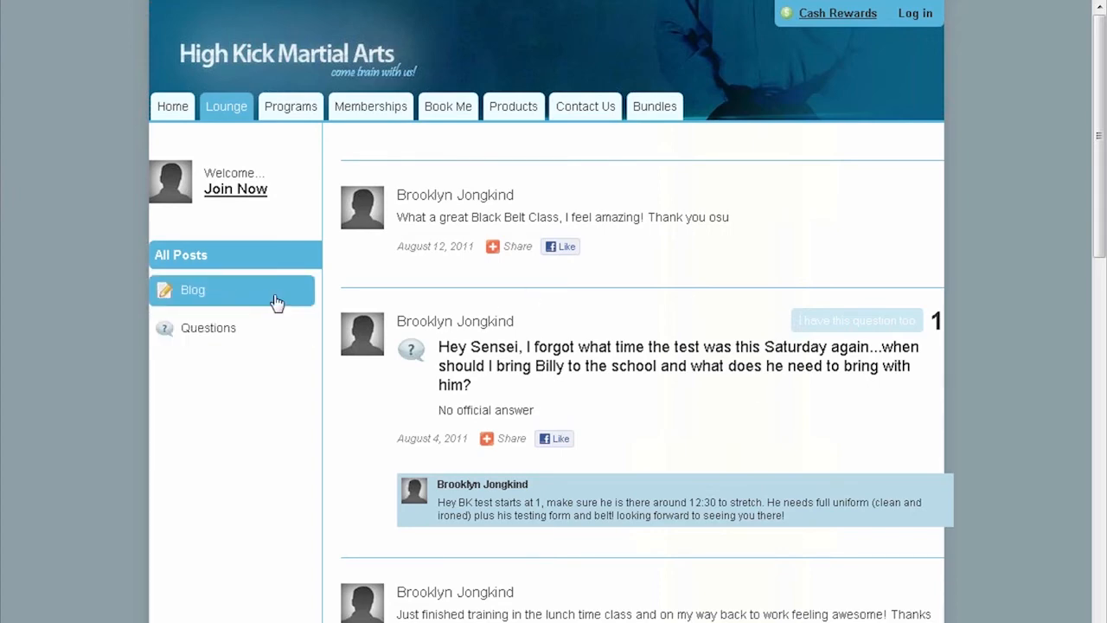
scroll(674, 389, "down", 5)
scroll(657, 371, "up", 5)
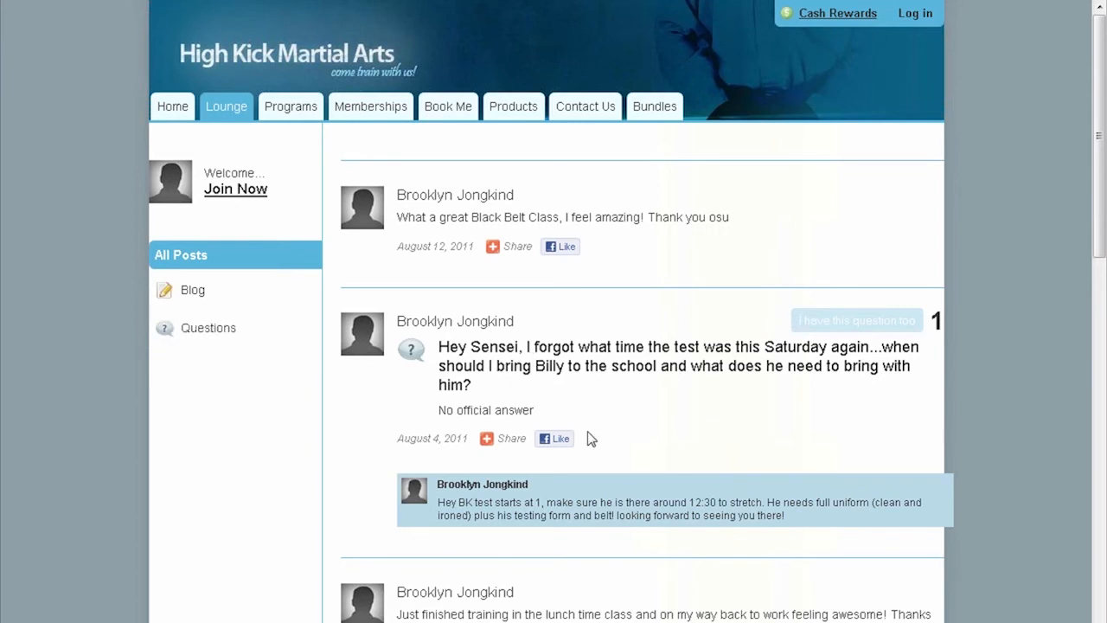
scroll(622, 374, "down", 3)
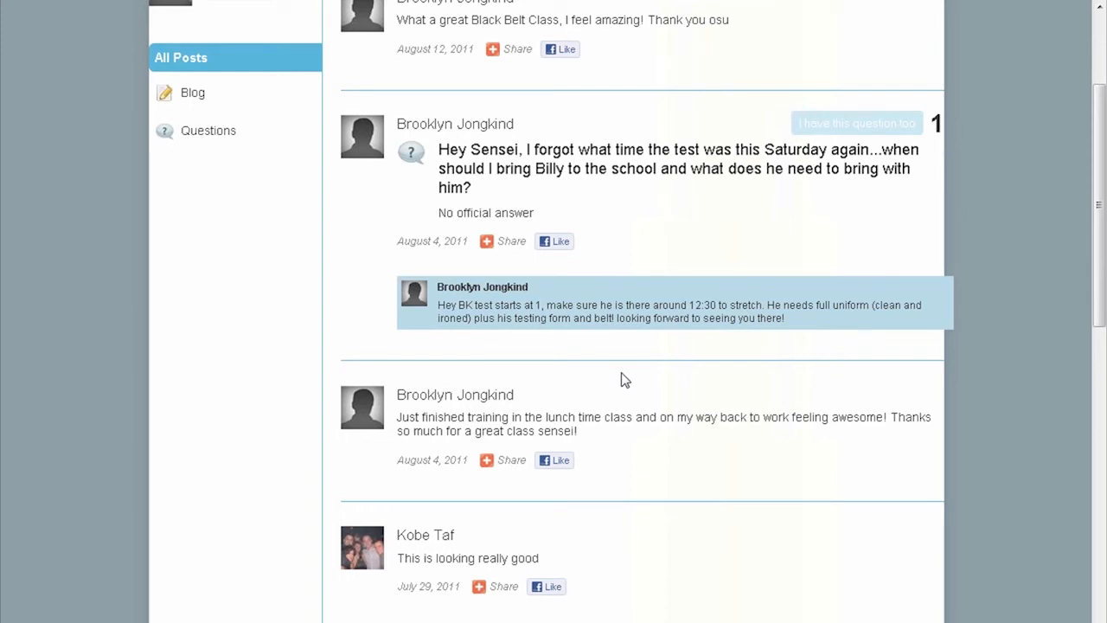
scroll(623, 378, "up", 3)
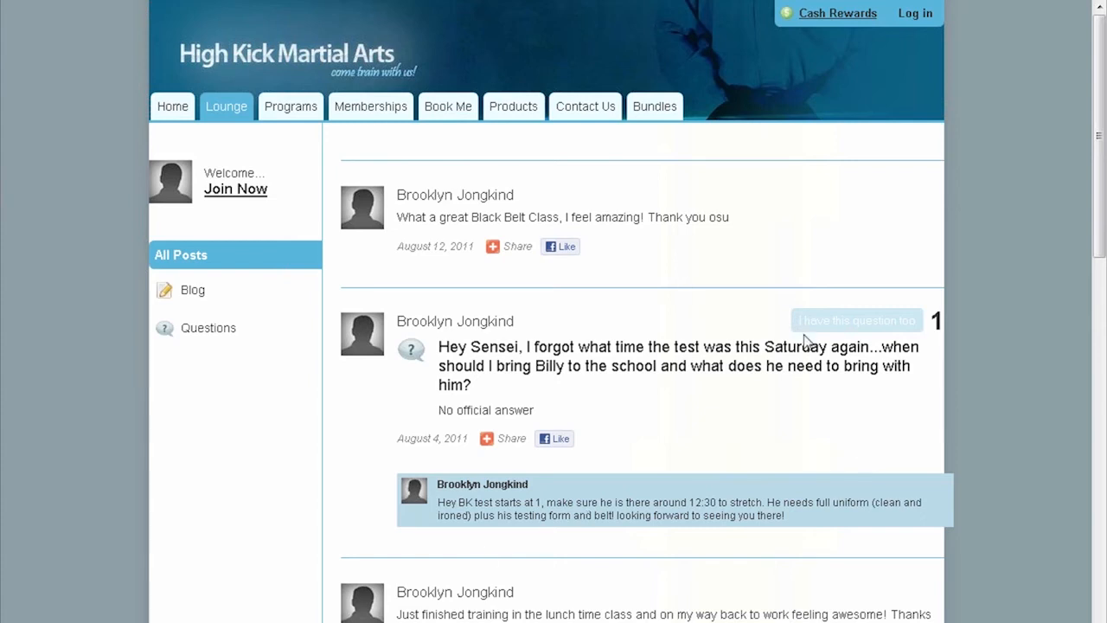
scroll(821, 303, "down", 2)
scroll(686, 361, "up", 2)
- Open the Join Now login page from the Lounge, and return to the Lounge to look over its posts again
left_click(220, 189)
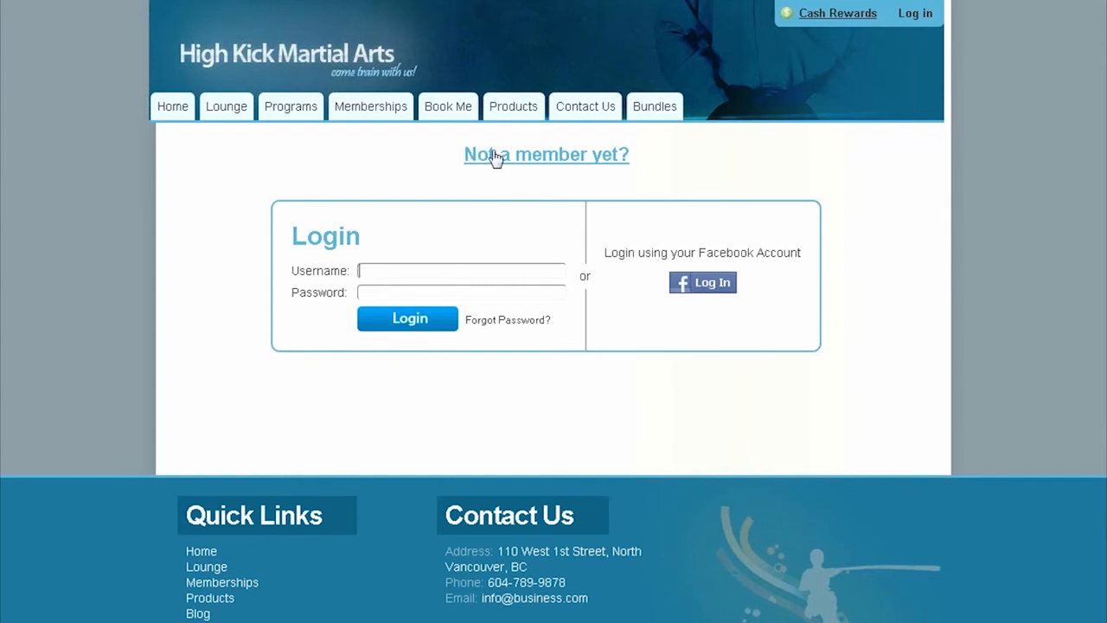
left_click(237, 122)
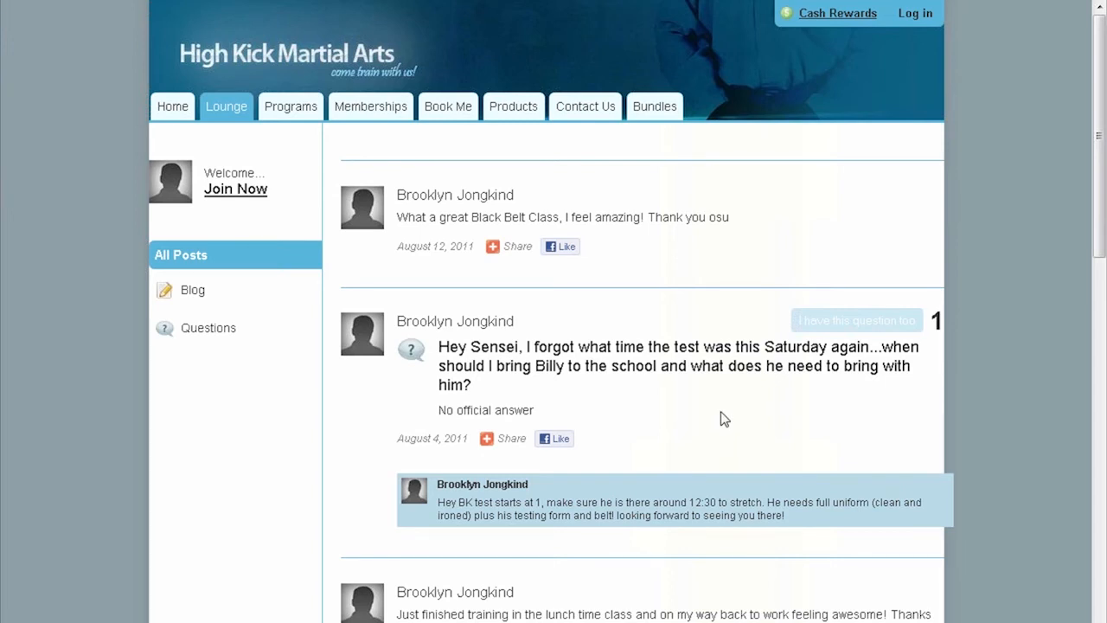
scroll(909, 410, "down", 1)
scroll(912, 413, "up", 1)
scroll(768, 417, "down", 3)
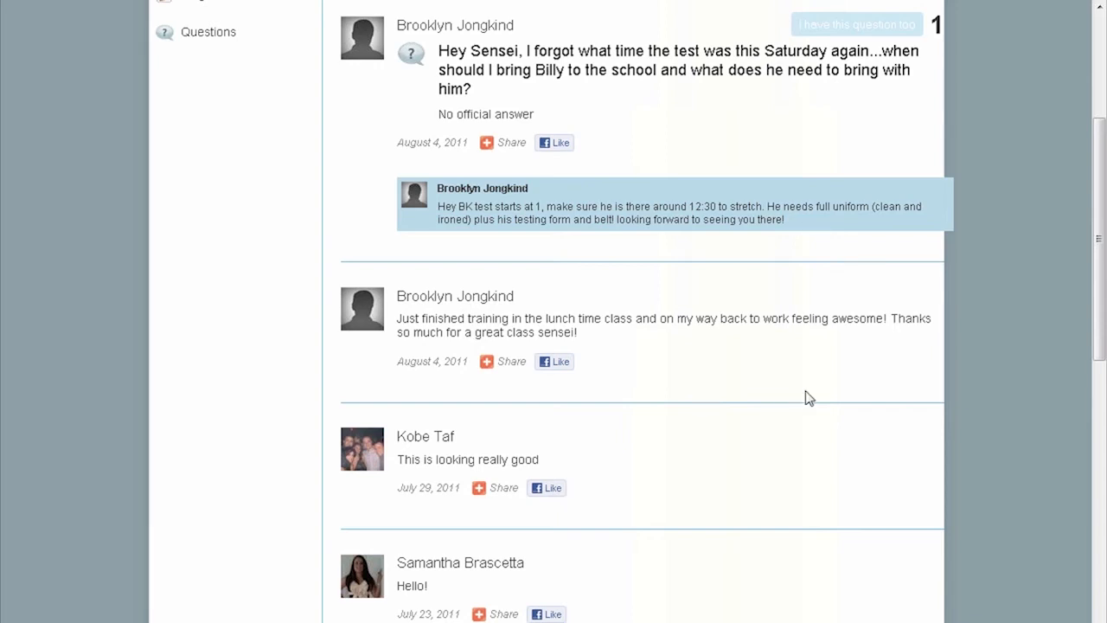
scroll(805, 395, "up", 3)
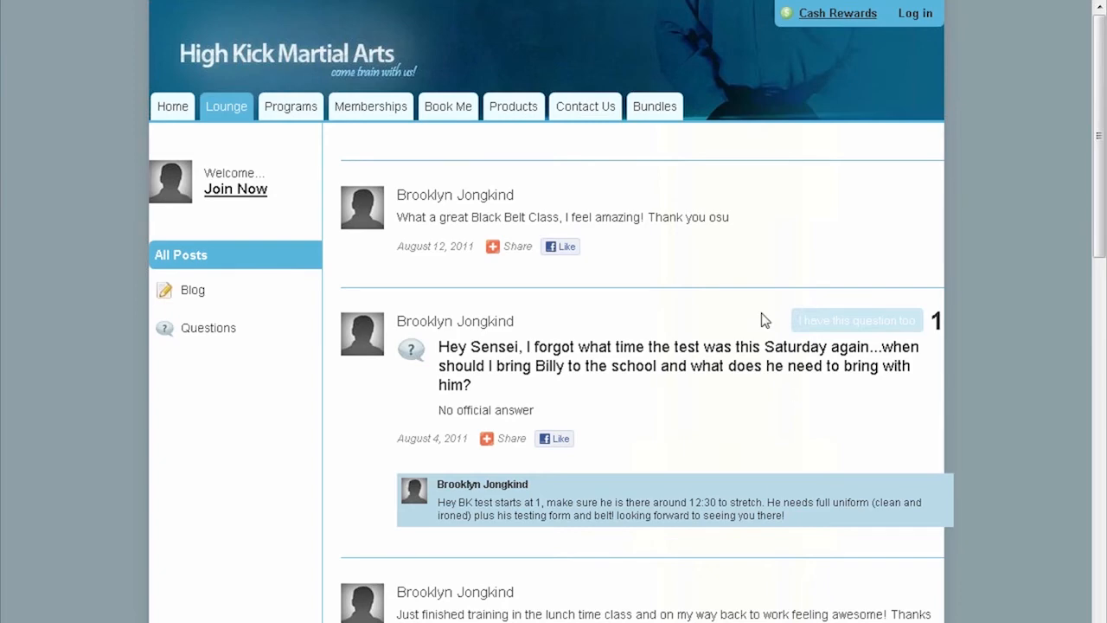
- Open the 1 Year Aikido membership as a visitor and take it to checkout
left_click(383, 117)
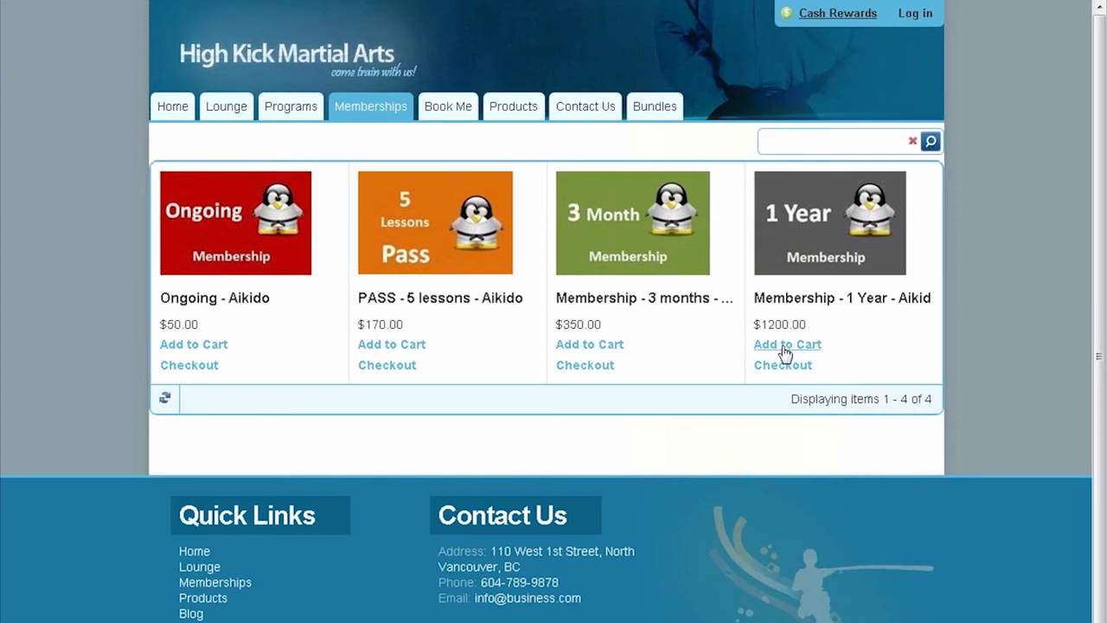
left_click(816, 233)
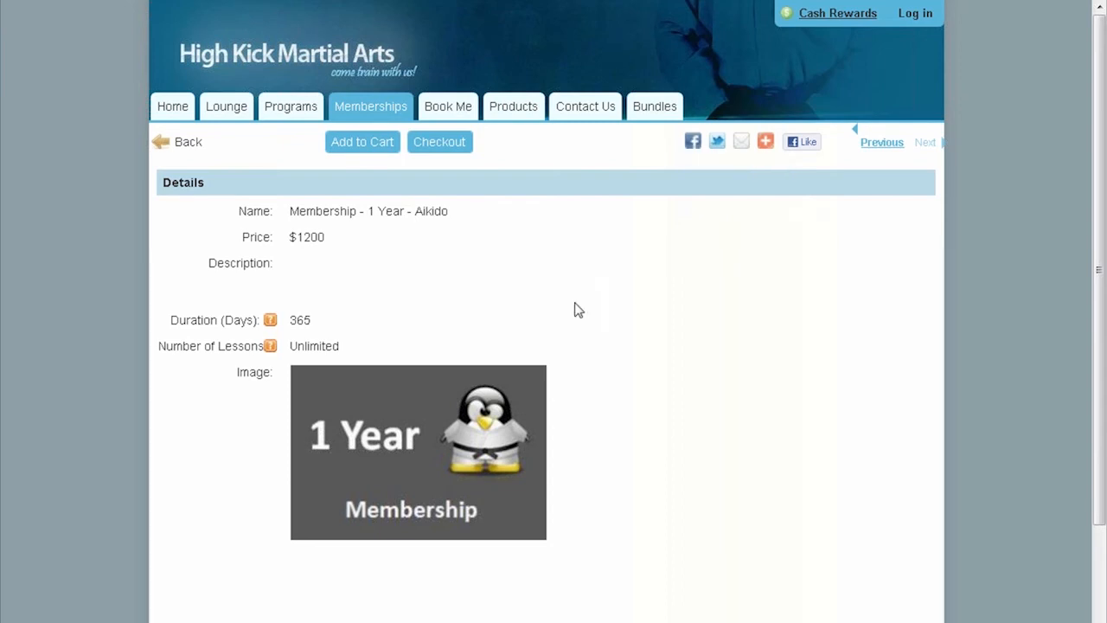
left_click(451, 147)
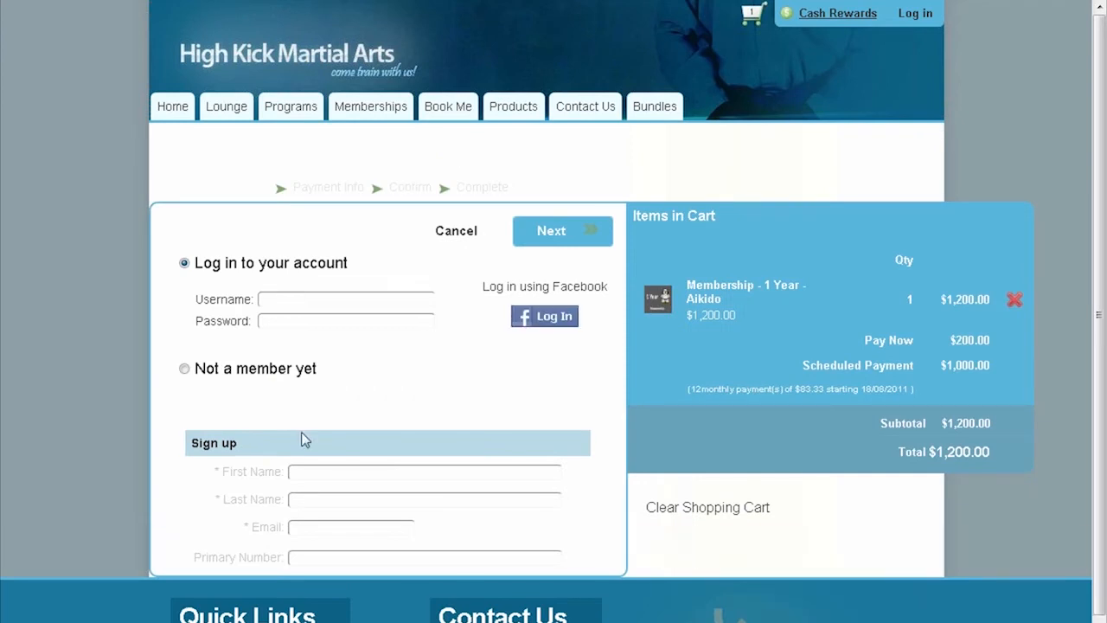
- Choose the Not a member yet option in the checkout, and clear the shopping cart to return to the memberships list
left_click(183, 370)
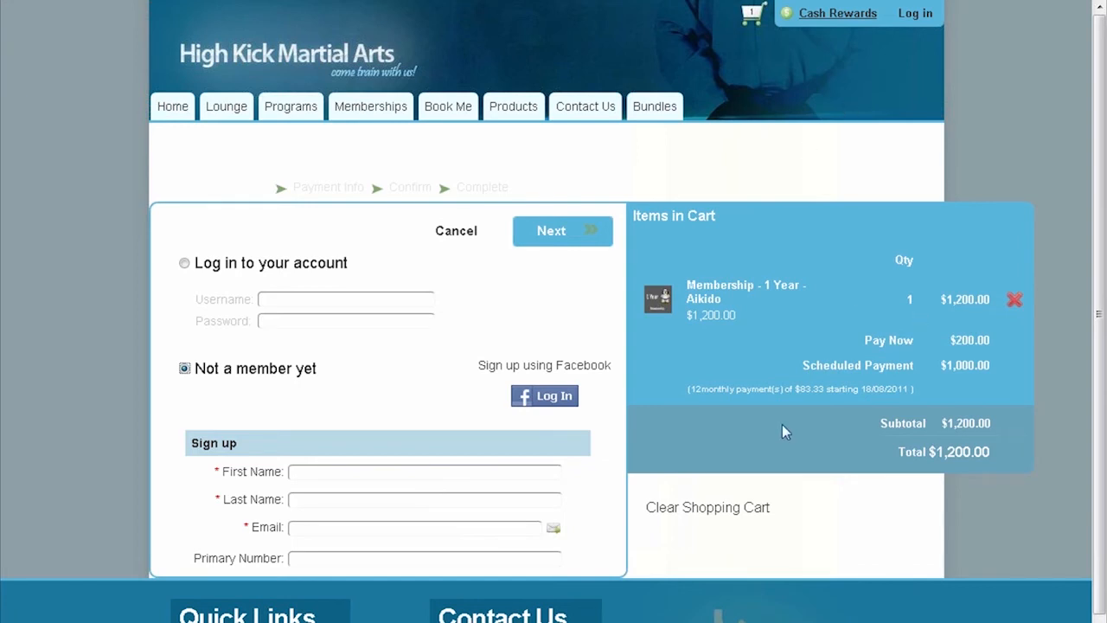
left_click(709, 509)
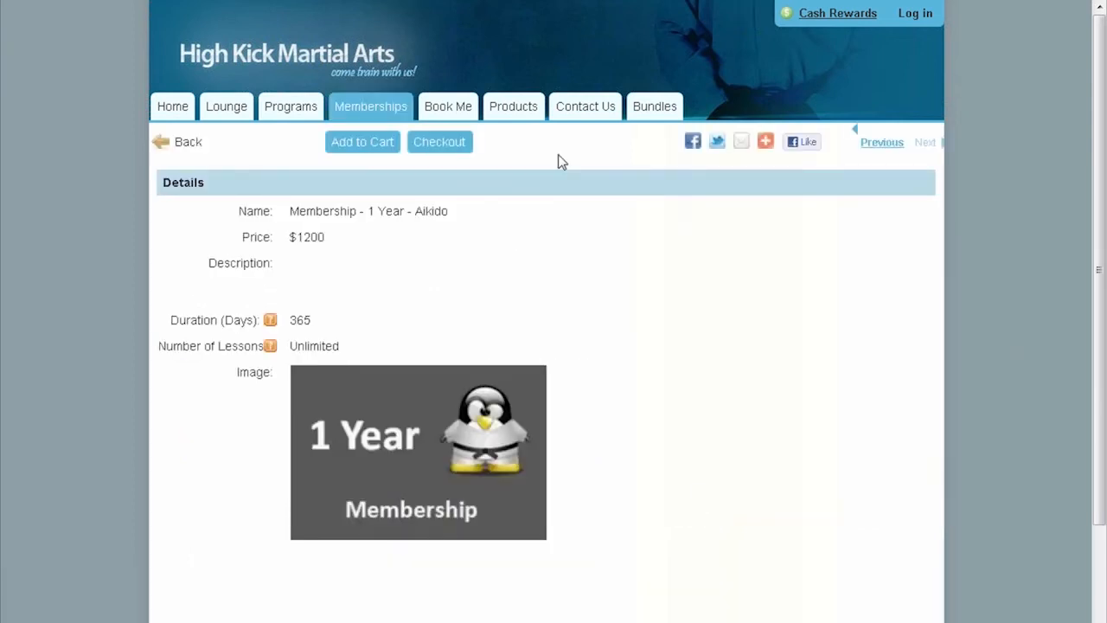
left_click(185, 143)
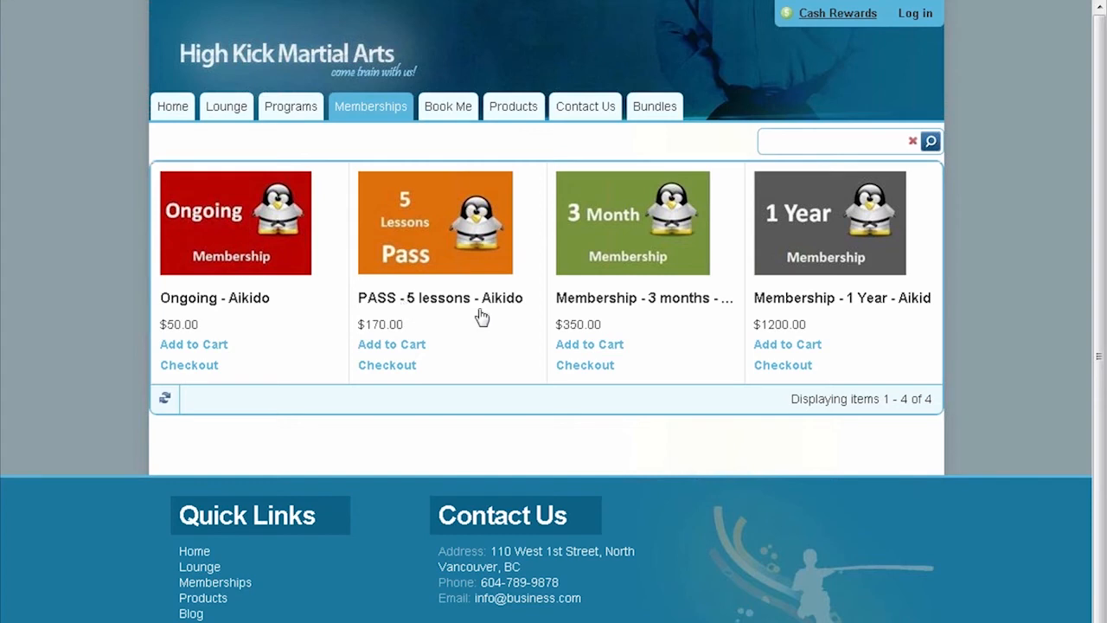
- Log in to the administrator account with its username and account password
left_click(915, 13)
left_click(415, 268)
left_click(409, 289)
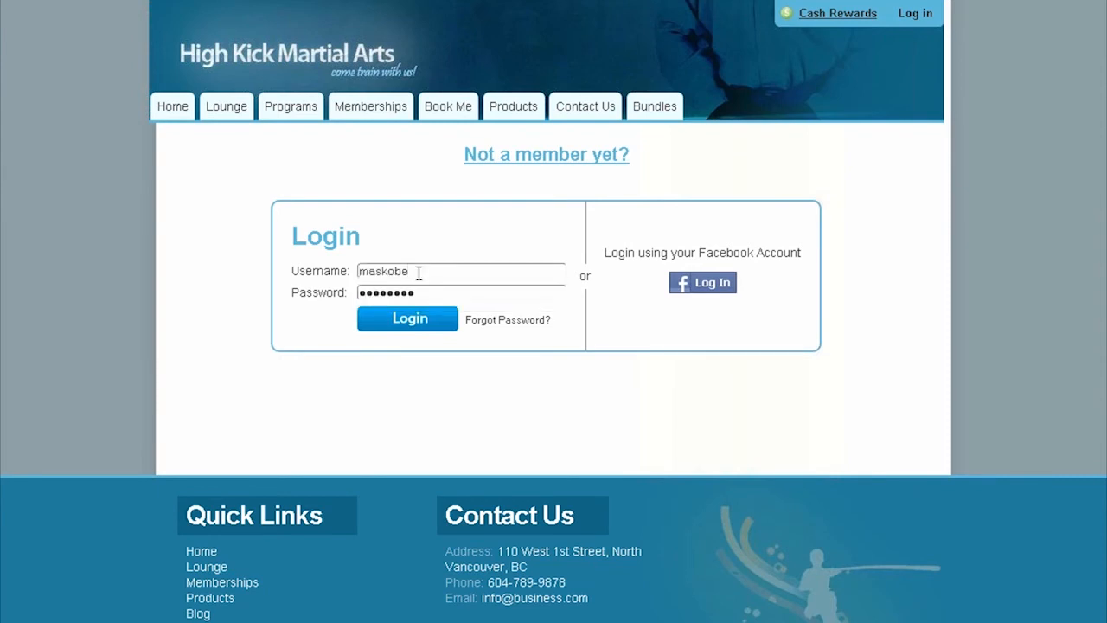
left_click(411, 319)
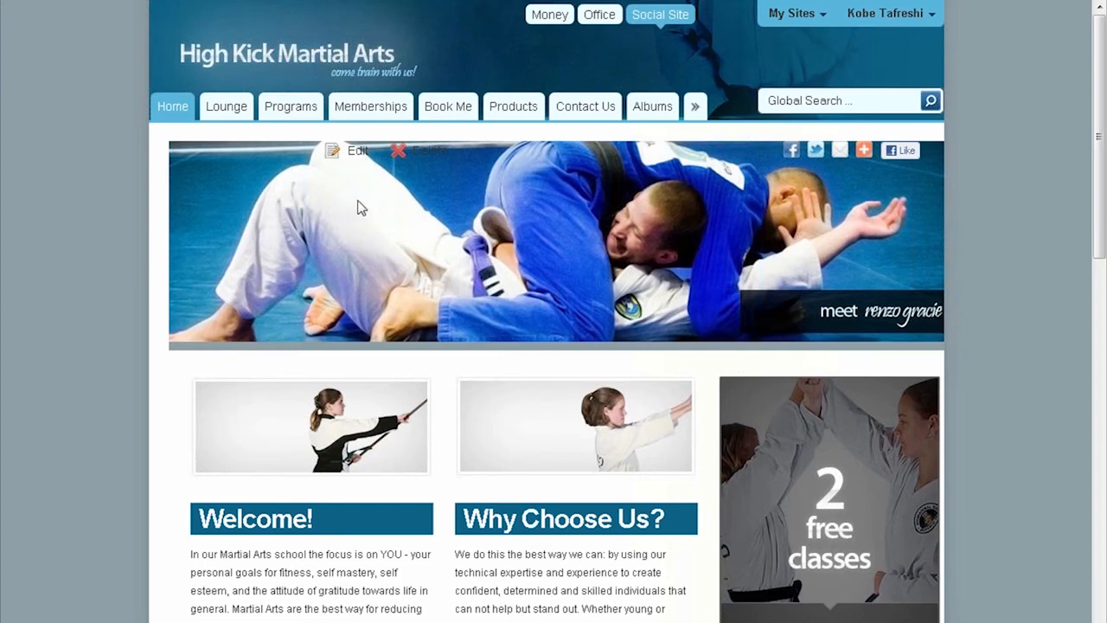
- Open the home page for editing and switch its first content editor to the Advanced tools
left_click(354, 153)
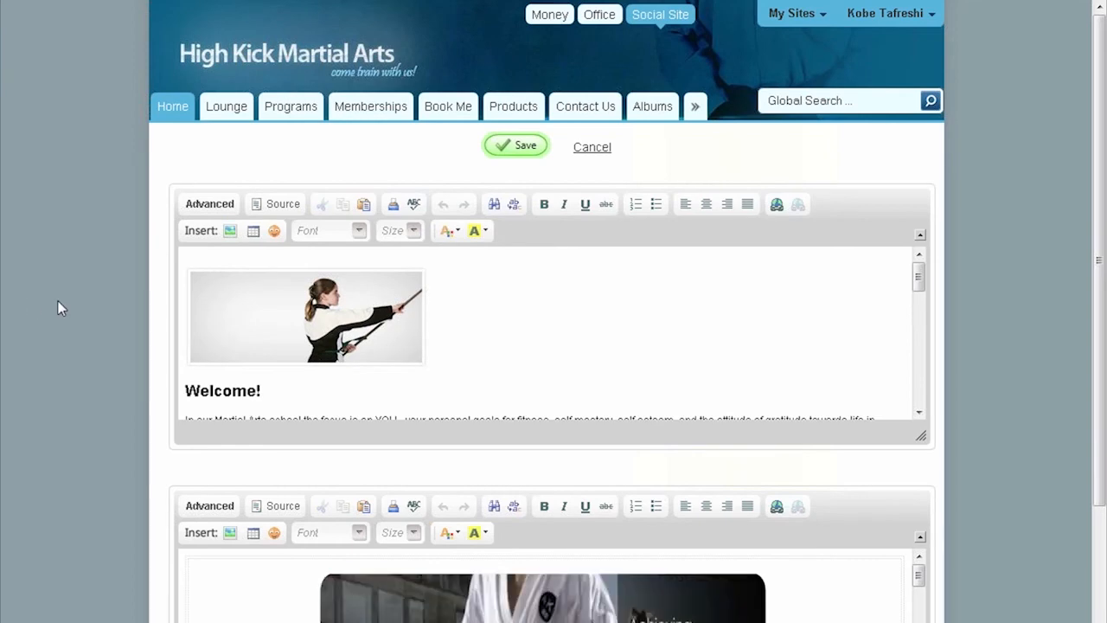
scroll(60, 306, "down", 2)
left_click(212, 105)
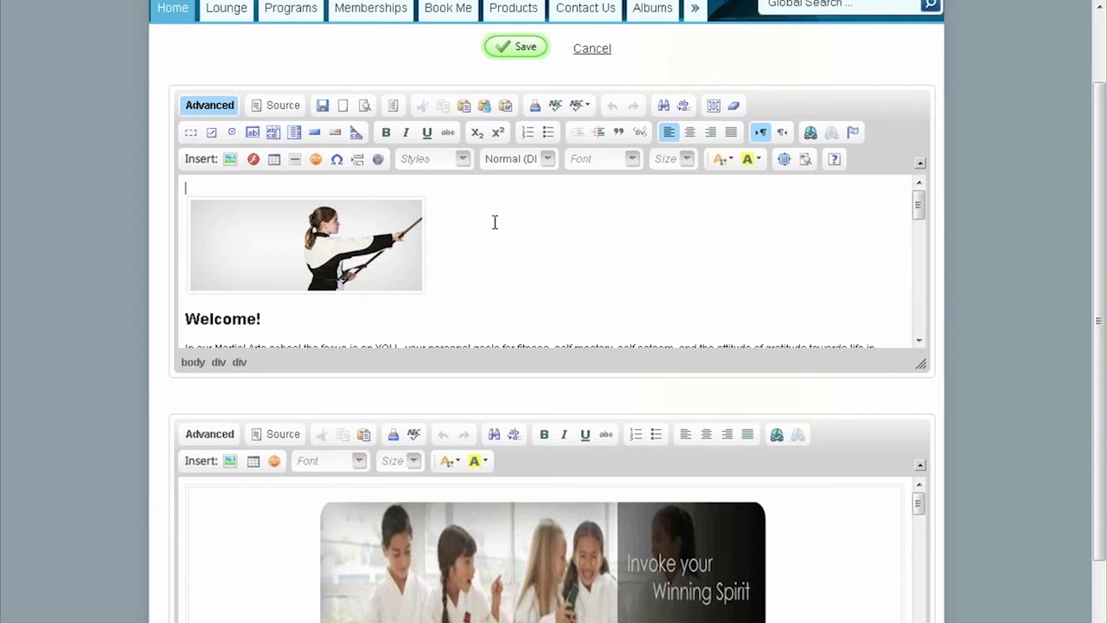
- Look through the home page's first content block and show its HTML source
scroll(494, 223, "down", 5)
scroll(490, 232, "up", 2)
scroll(490, 232, "down", 2)
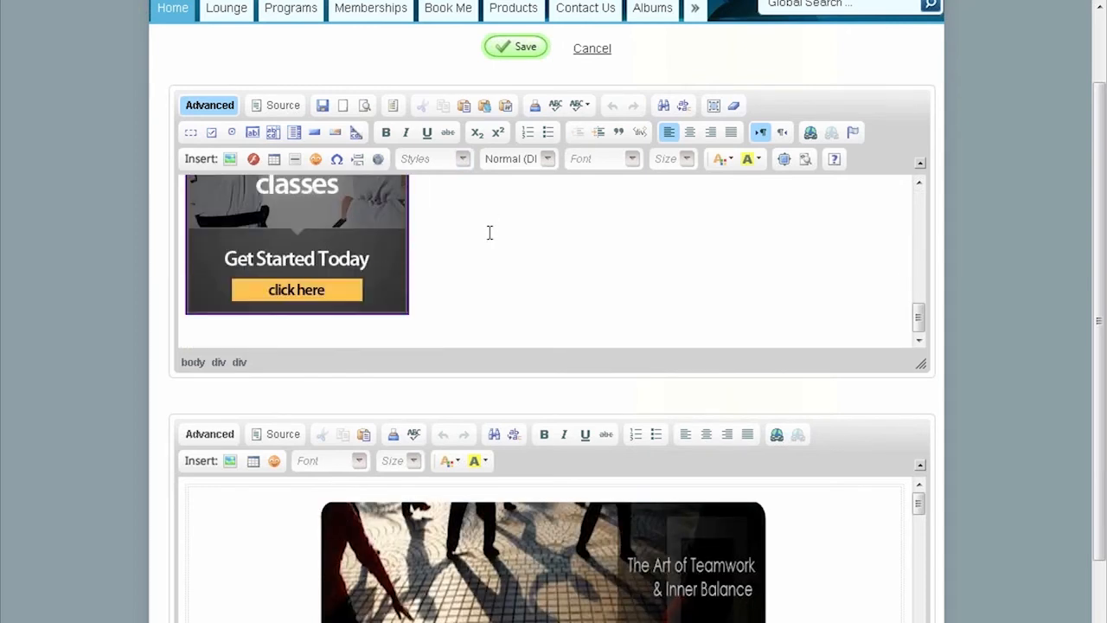
scroll(489, 232, "up", 5)
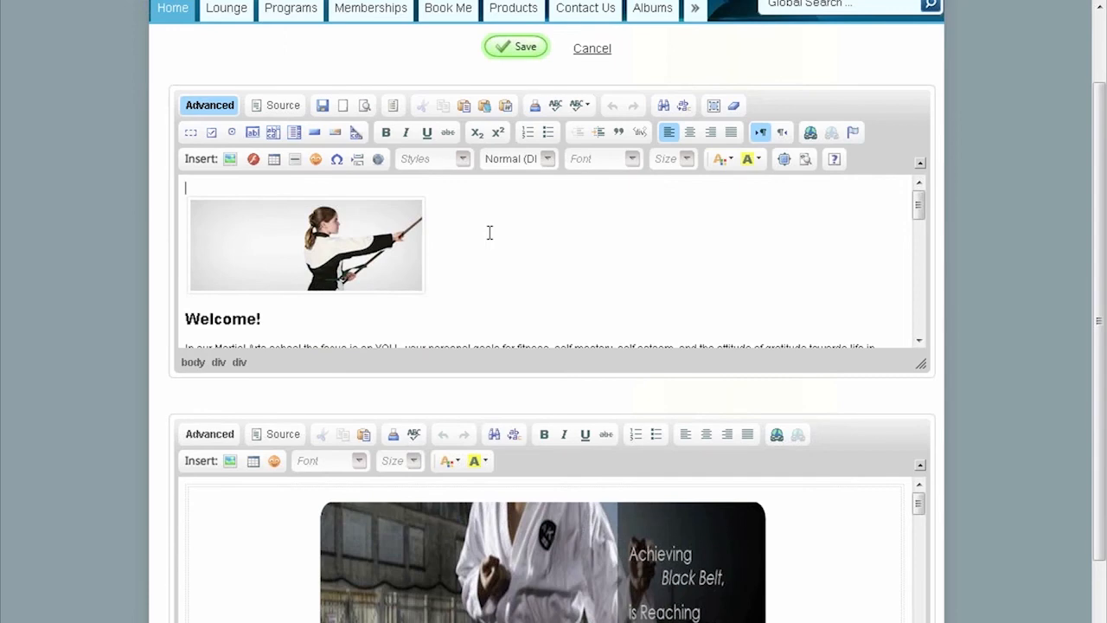
left_click(277, 105)
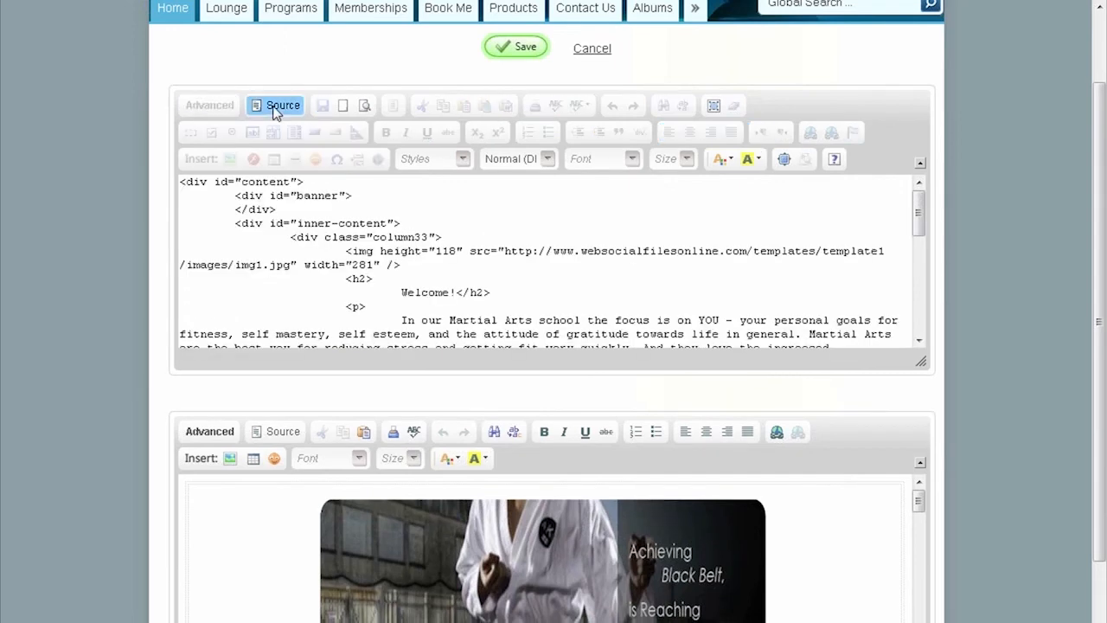
- Inspect the second content block's HTML source, return both blocks to the visual view, and leave the home page editor without saving
left_click(279, 431)
scroll(346, 554, "up", 1)
scroll(351, 545, "down", 1)
scroll(350, 294, "up", 1)
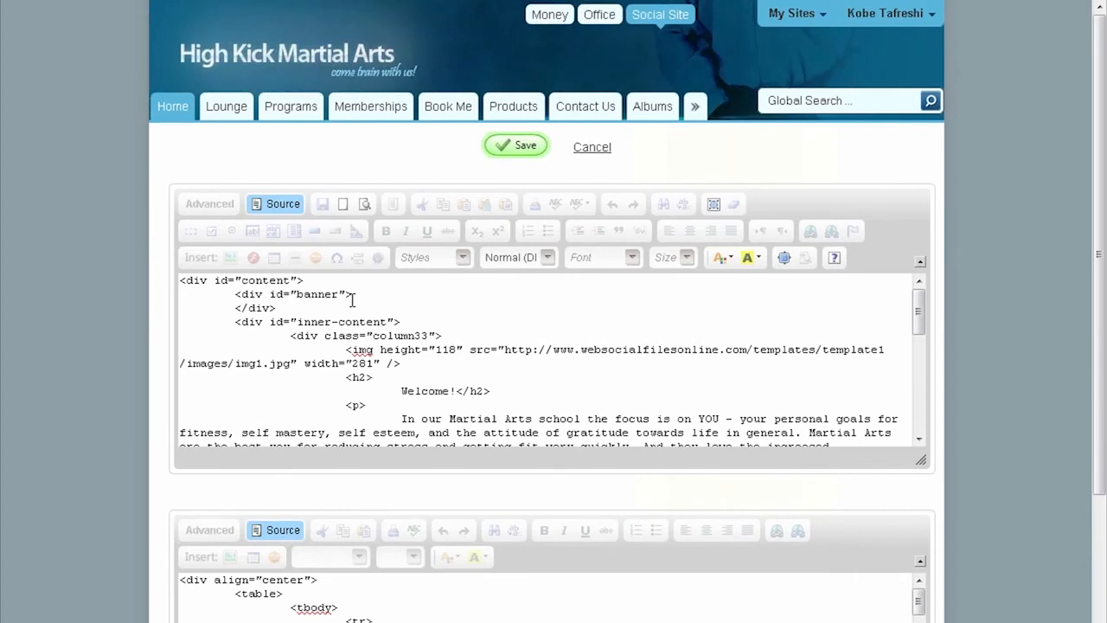
left_click(273, 210)
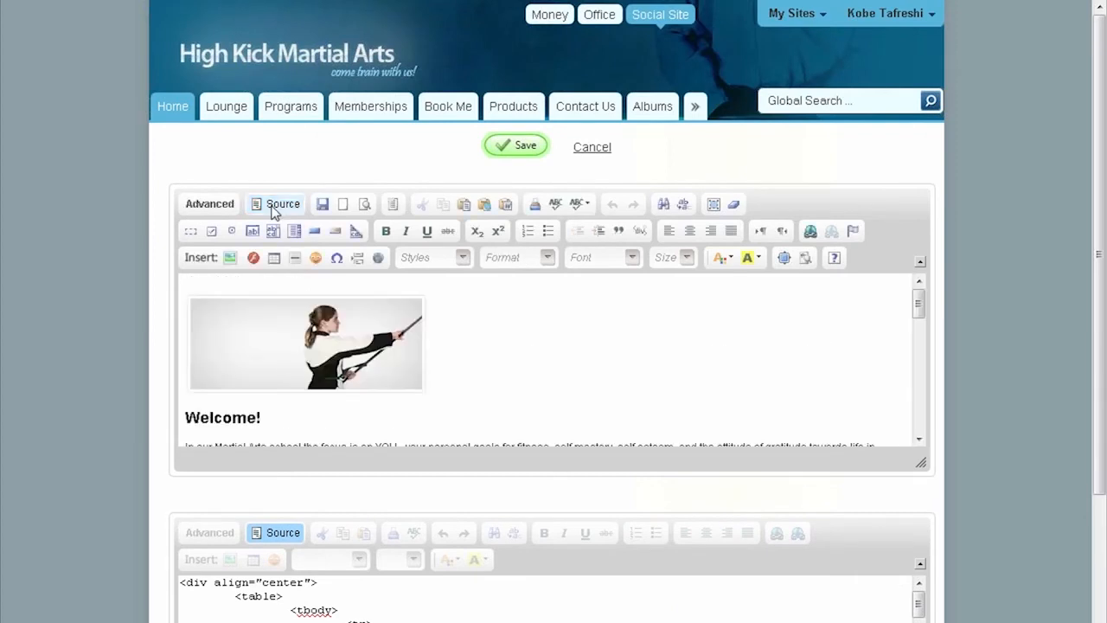
left_click(275, 534)
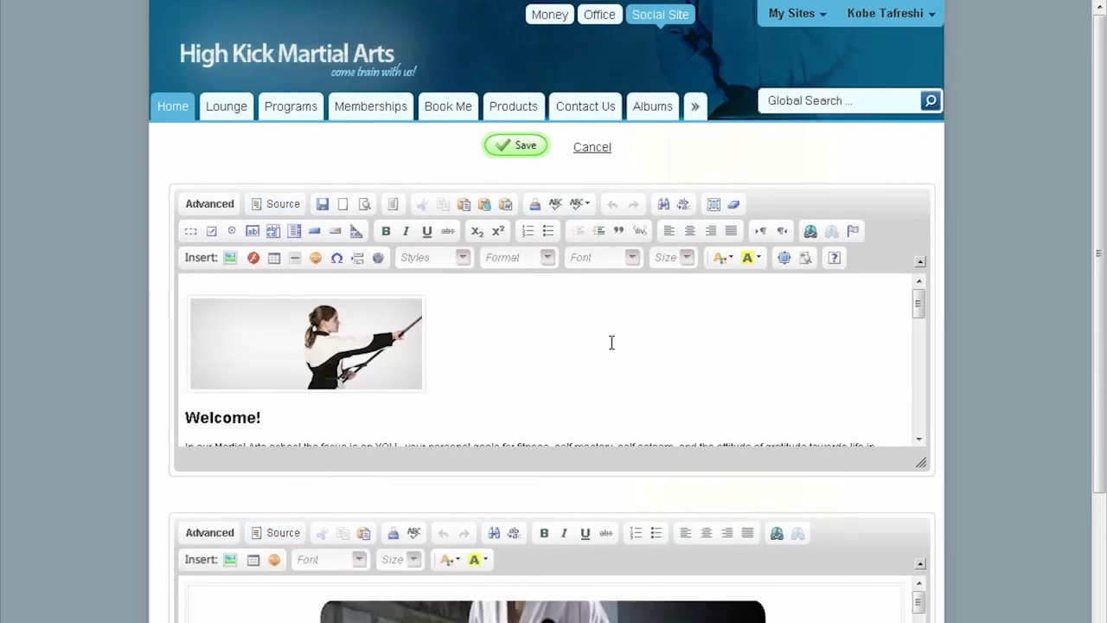
left_click(602, 152)
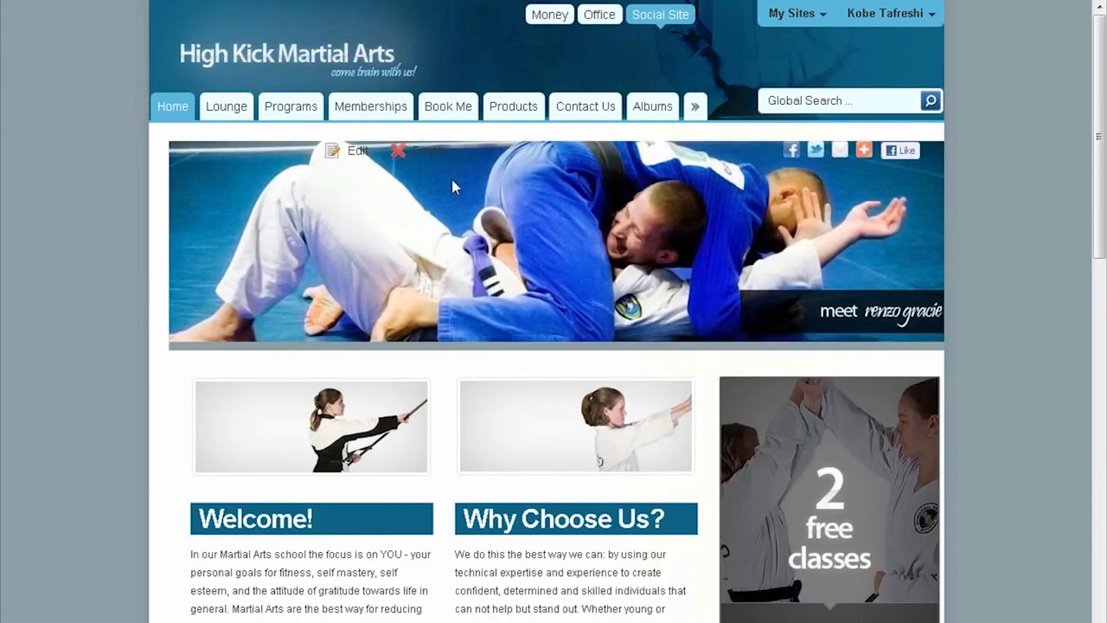
- Edit the Membership - 1 Year - Aikido record so it shows to Company Only, and save it
left_click(363, 119)
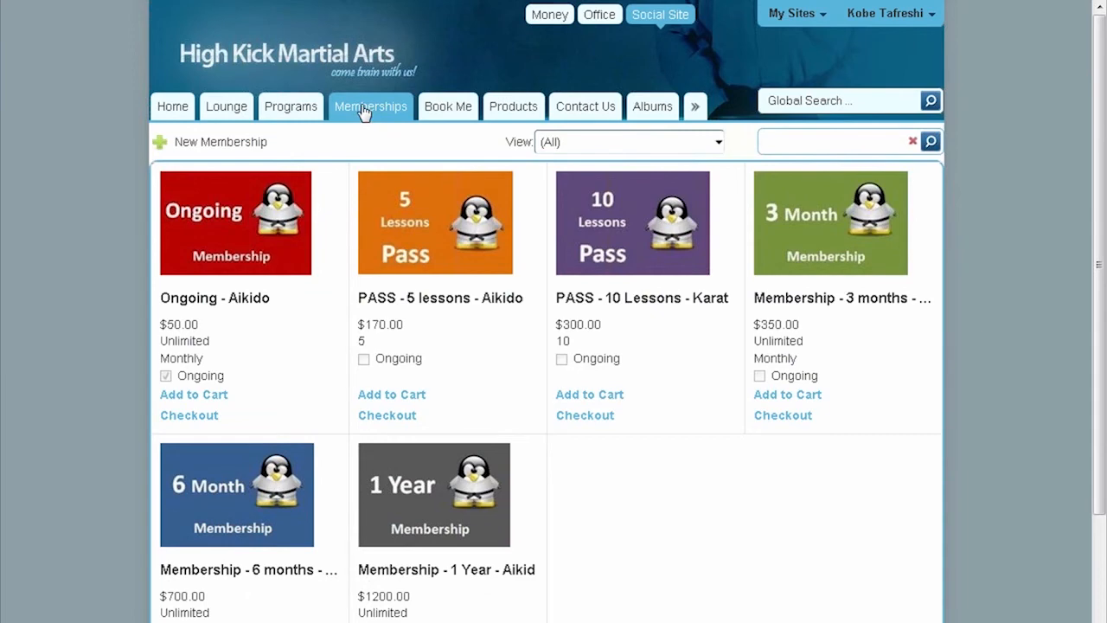
left_click(419, 522)
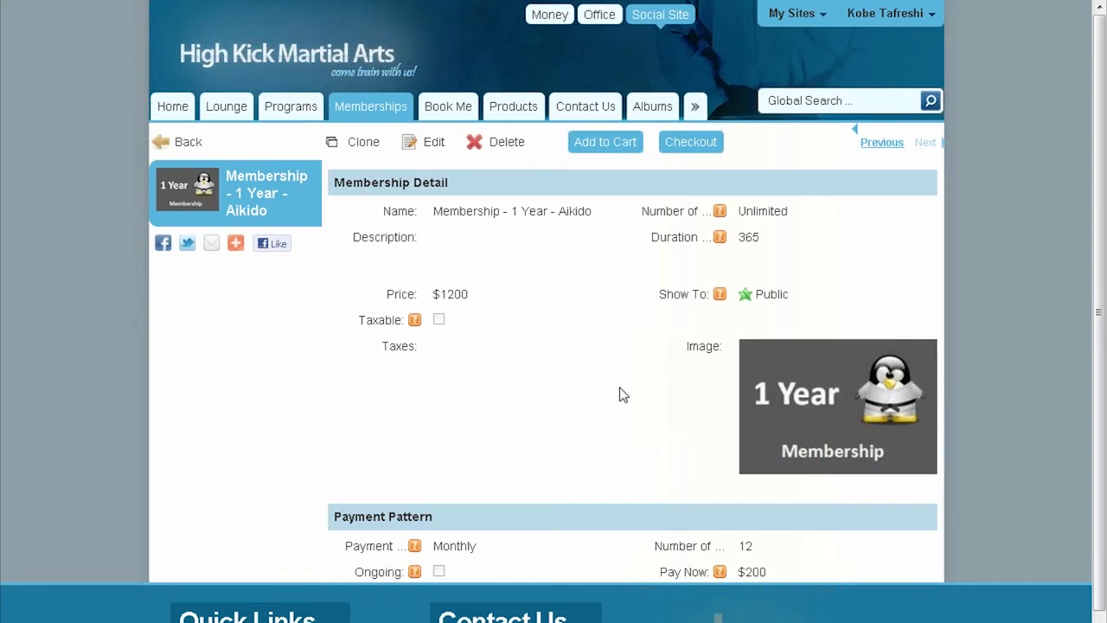
left_click(431, 144)
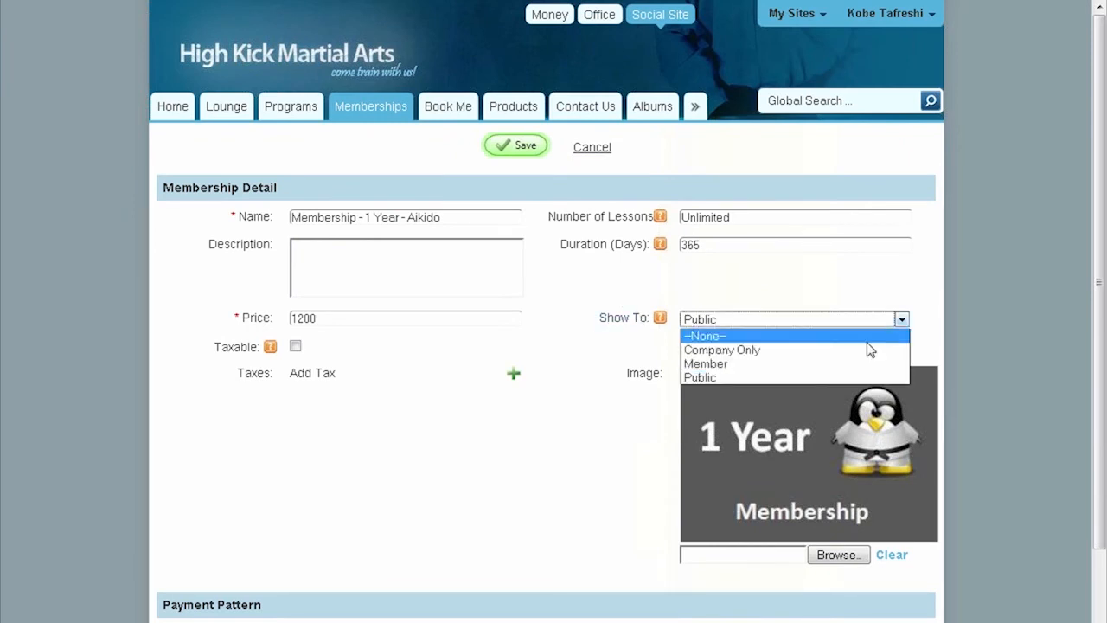
left_click(862, 350)
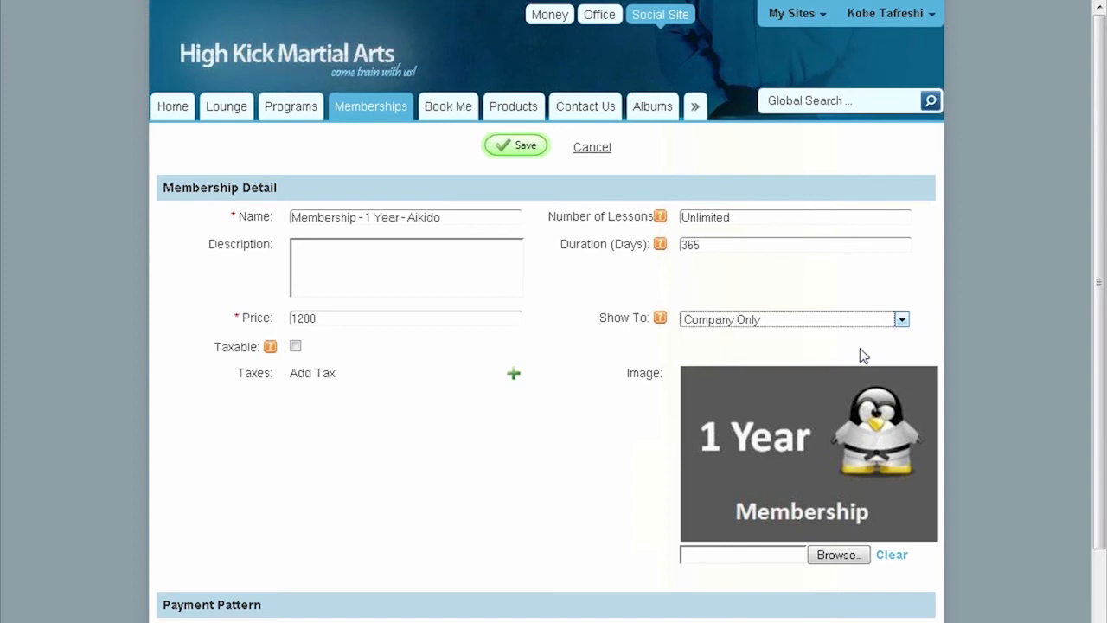
left_click(743, 322)
left_click(742, 321)
left_click(519, 152)
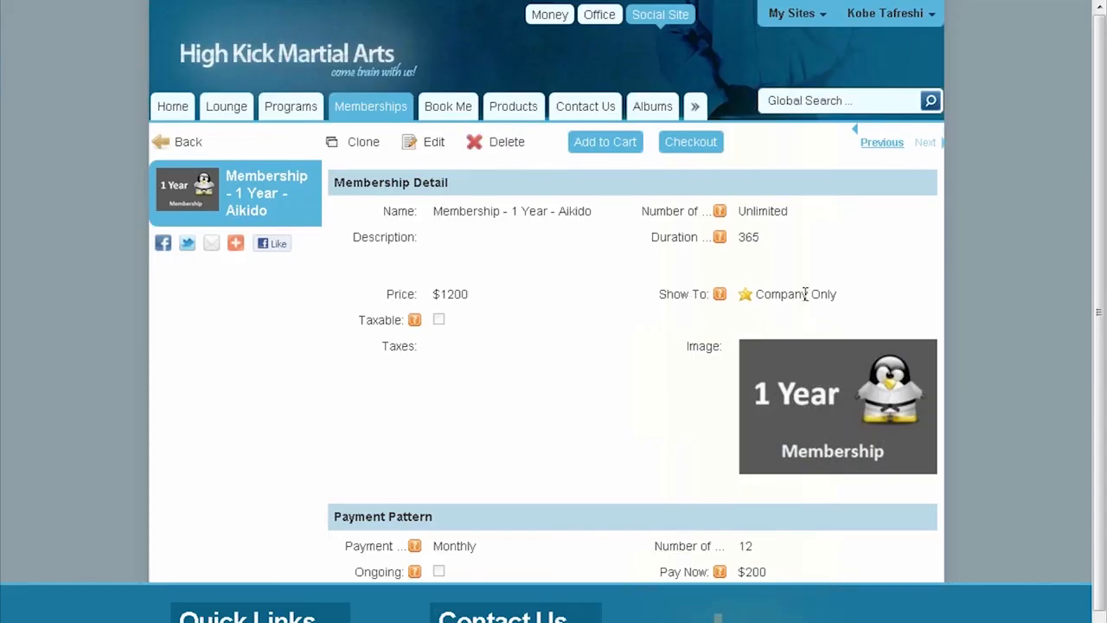
- Log out of the administrator account and open the memberships list as a visitor
left_click(890, 14)
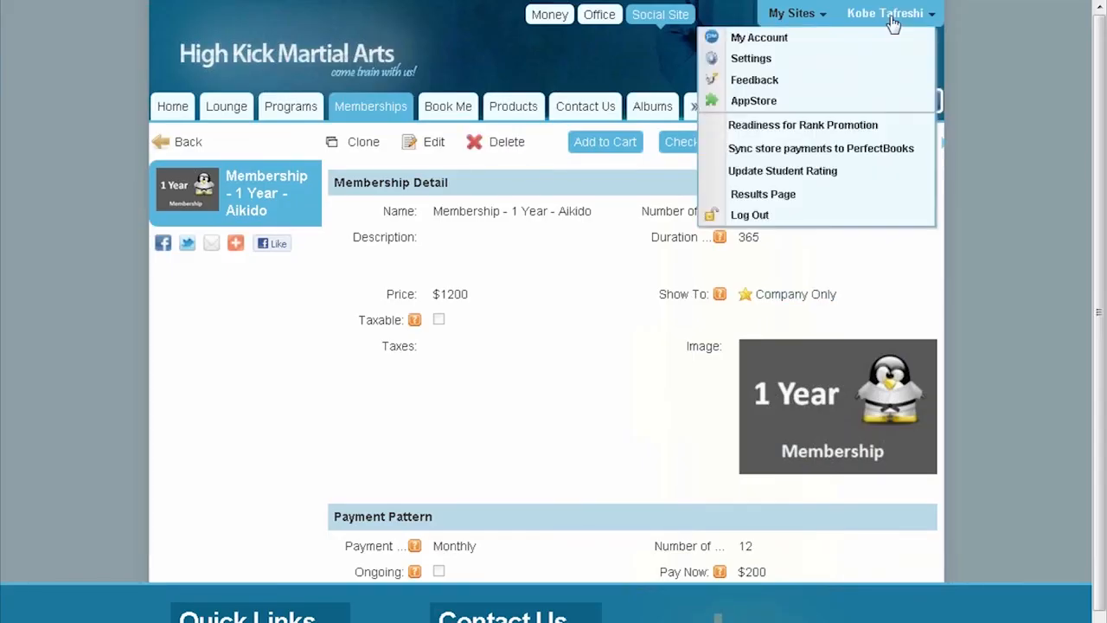
left_click(771, 216)
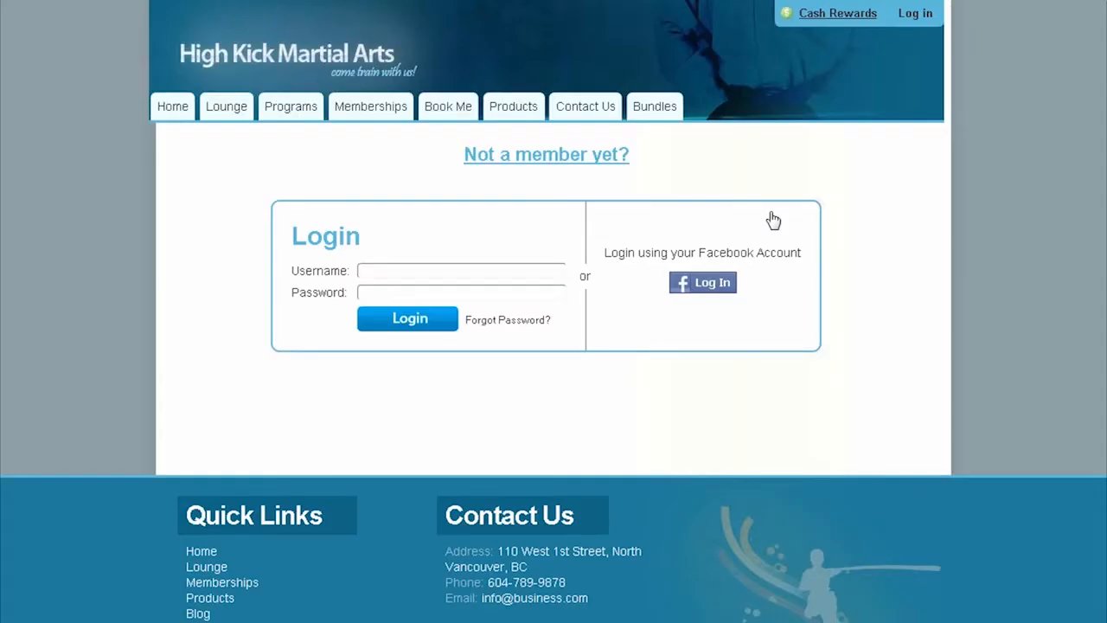
left_click(388, 114)
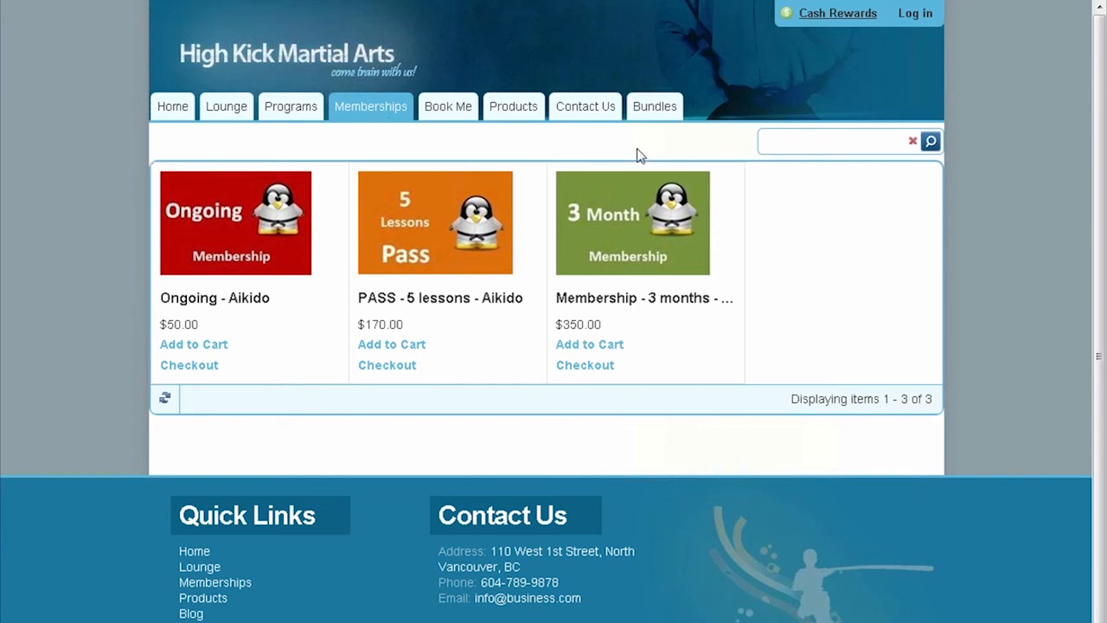
- Start a special event booking, select Parents Night on 8/20/2011, and continue to the signup page
left_click(460, 113)
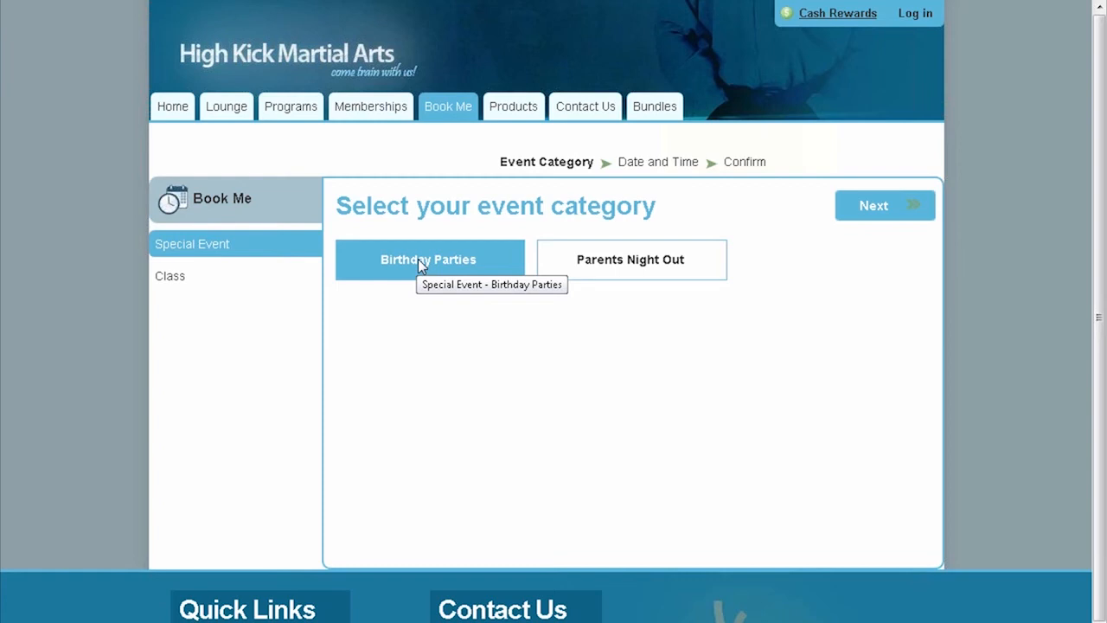
left_click(878, 216)
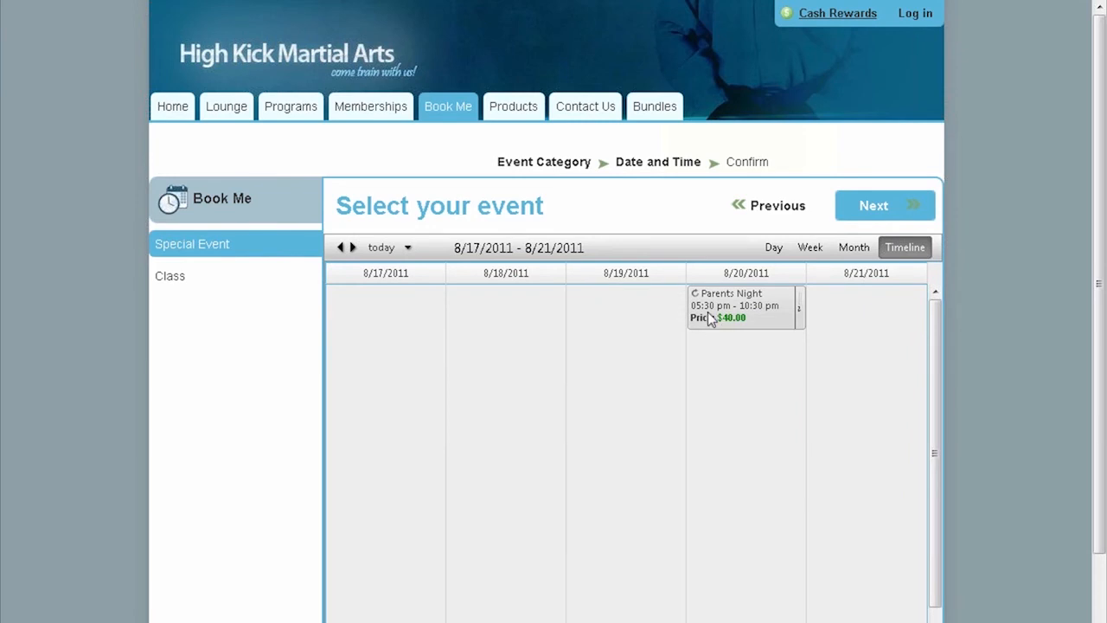
left_click(719, 313)
left_click(870, 217)
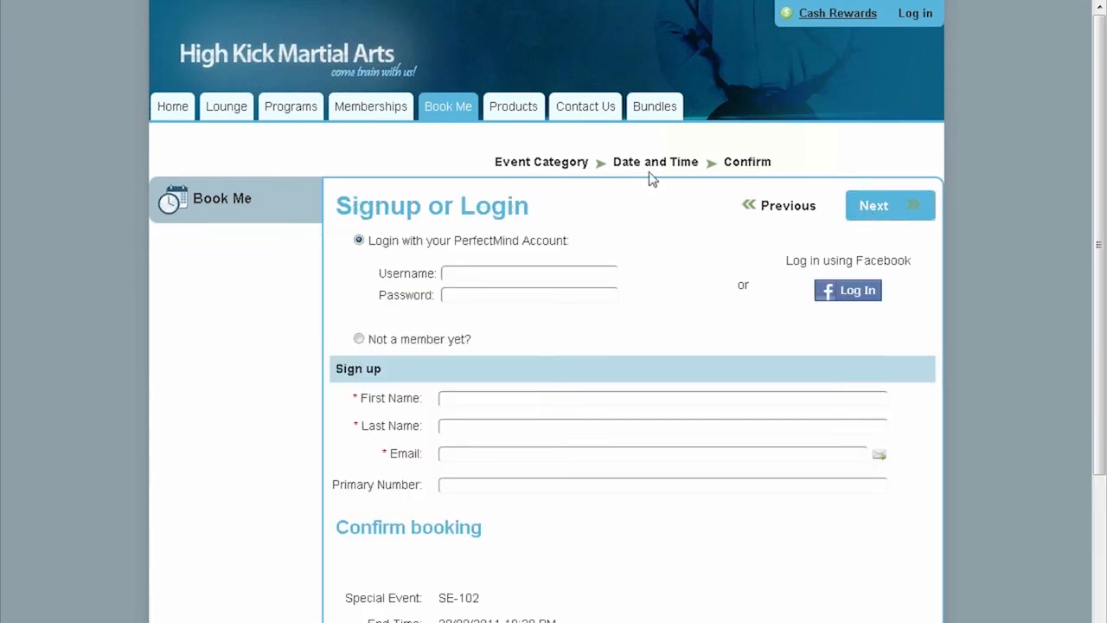
- Choose the Not a member yet option, review the signup fields and booking details, and return to the event category selection
left_click(358, 339)
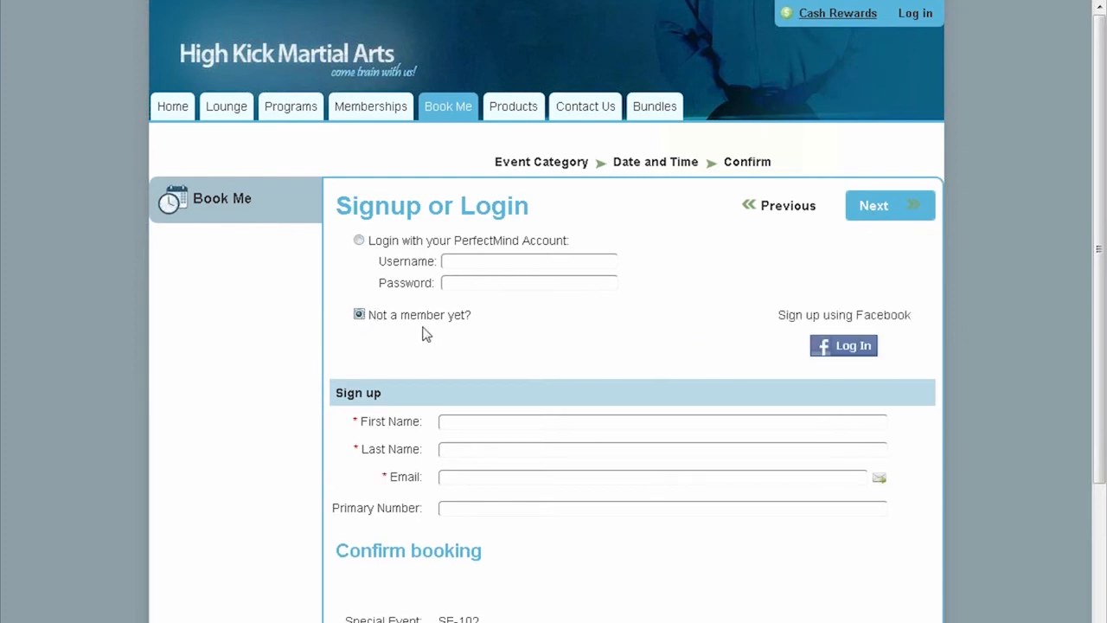
left_click(461, 450)
left_click(461, 507)
left_click(457, 452)
left_click(480, 513)
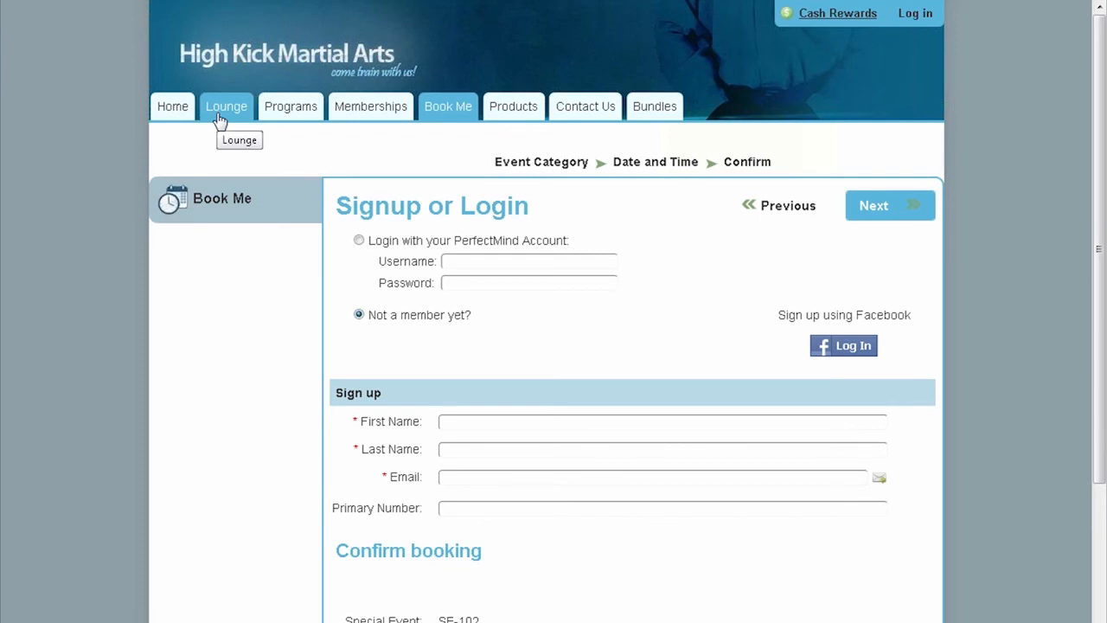
scroll(666, 246, "down", 5)
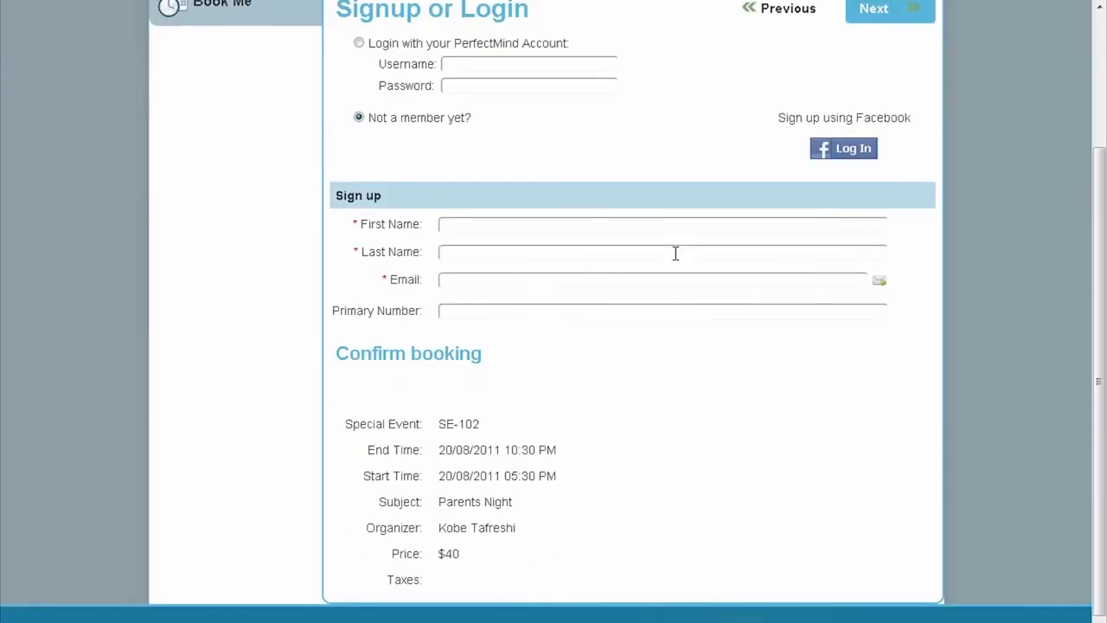
scroll(662, 294, "up", 5)
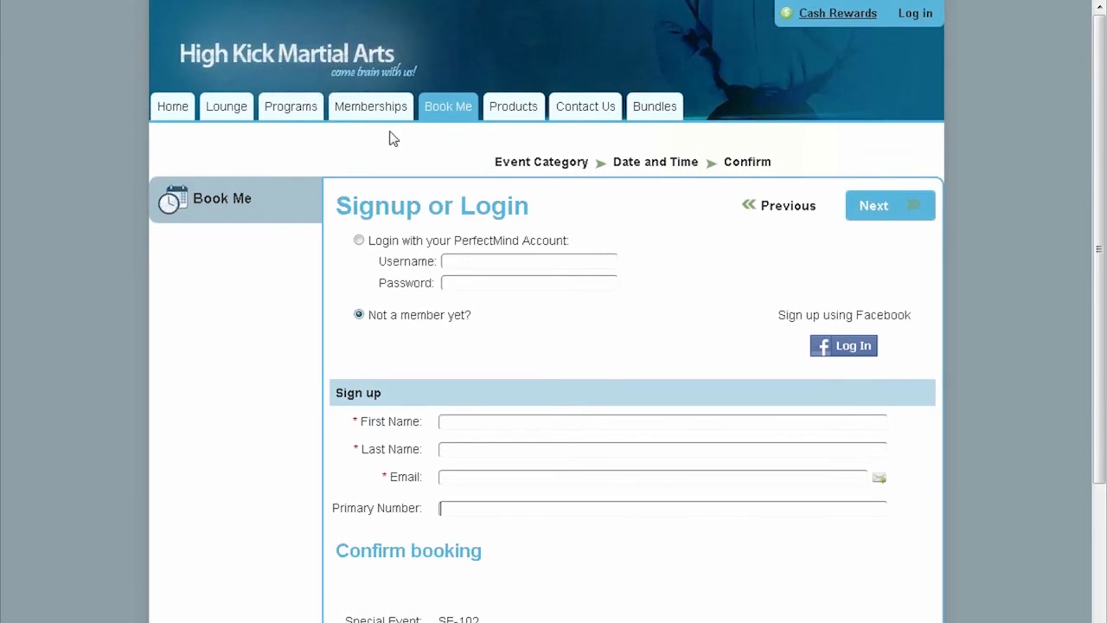
left_click(434, 115)
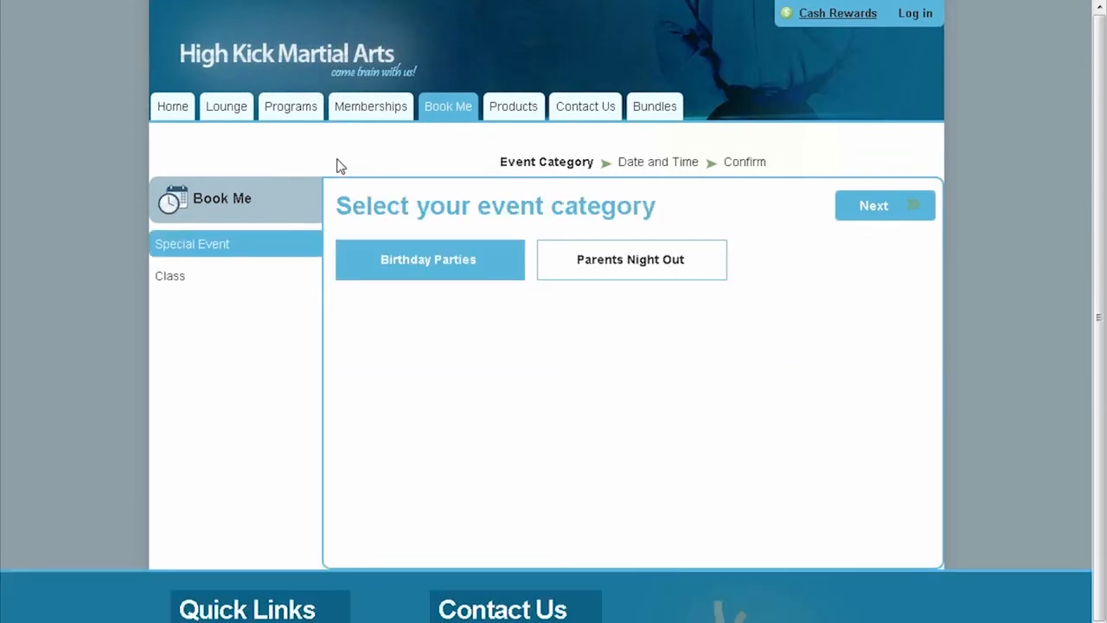
- Look through the Lounge posts as a visitor and show the sharing options of the Black Belt Class post
left_click(212, 120)
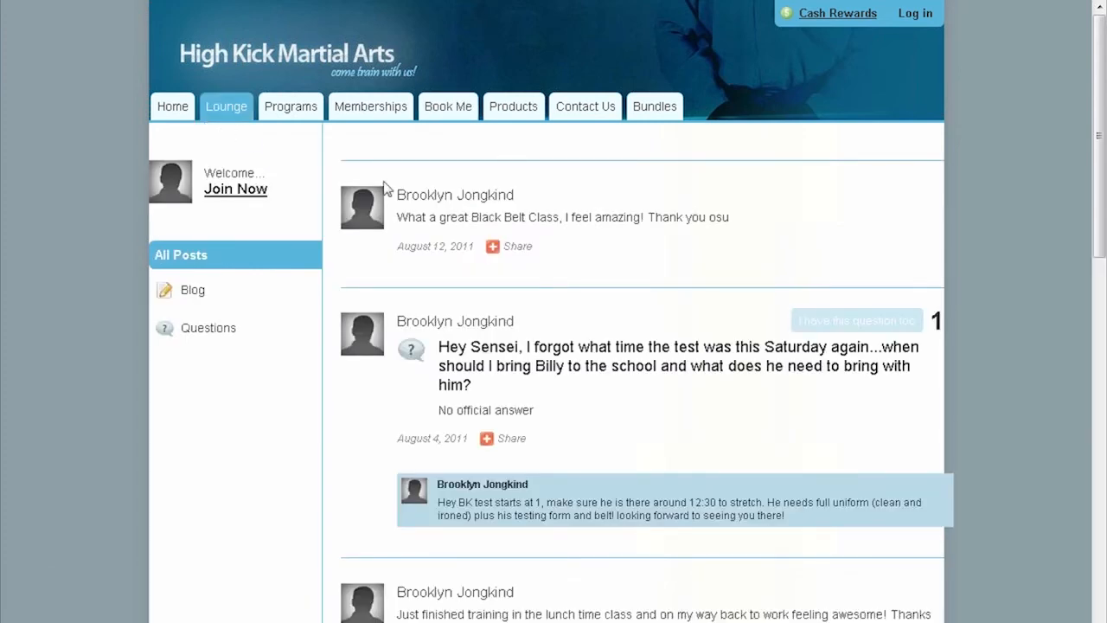
left_click(464, 115)
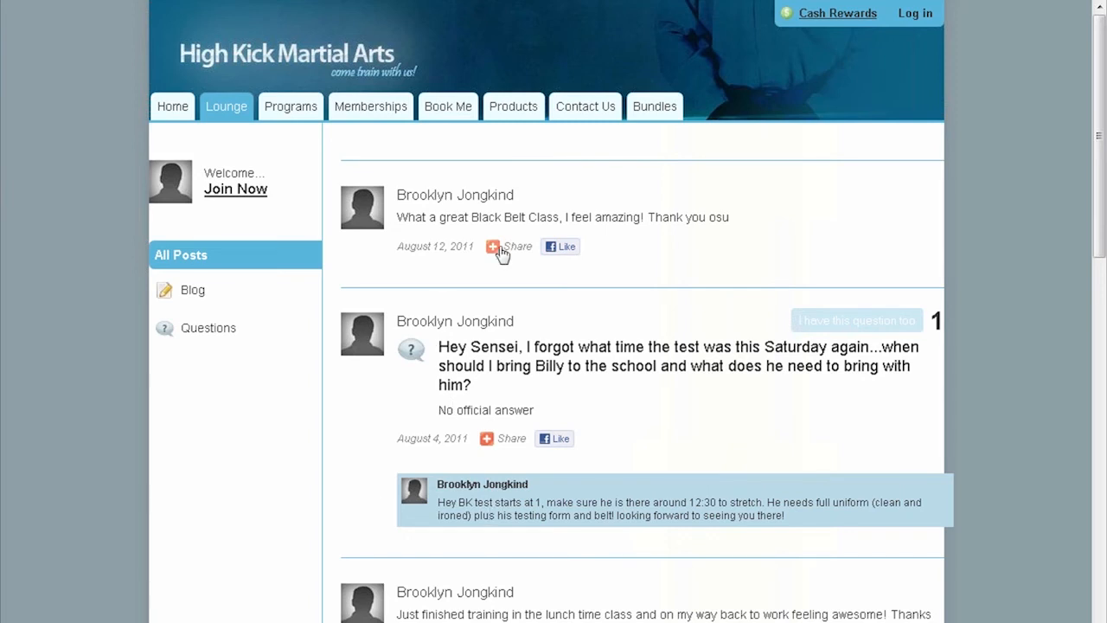
mouse_move(499, 248)
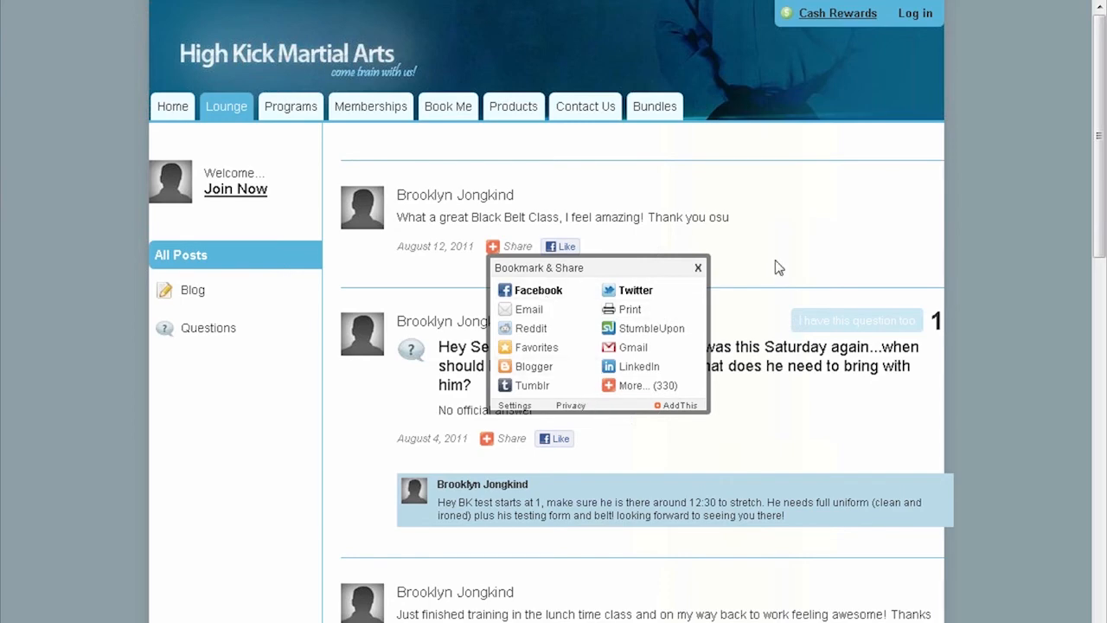
scroll(772, 268, "down", 6)
scroll(770, 275, "down", 7)
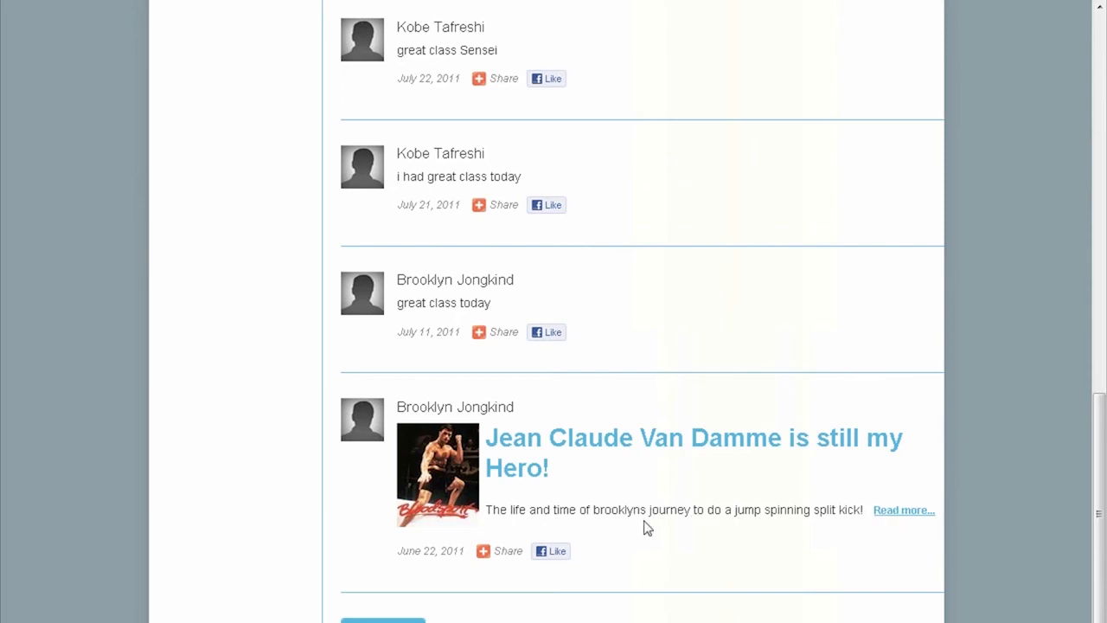
scroll(645, 524, "up", 10)
scroll(646, 524, "up", 4)
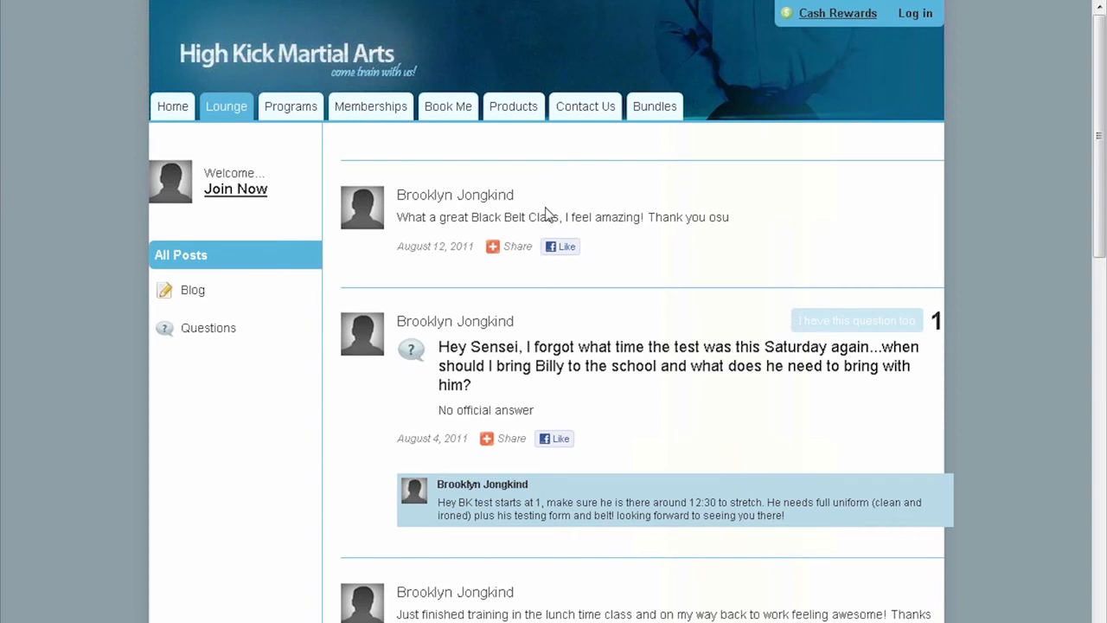
- Add the lucky white, white and blue BJJ Gis, the brown leather 16oz boxing gloves and the brown leather insteps to the cart
left_click(511, 117)
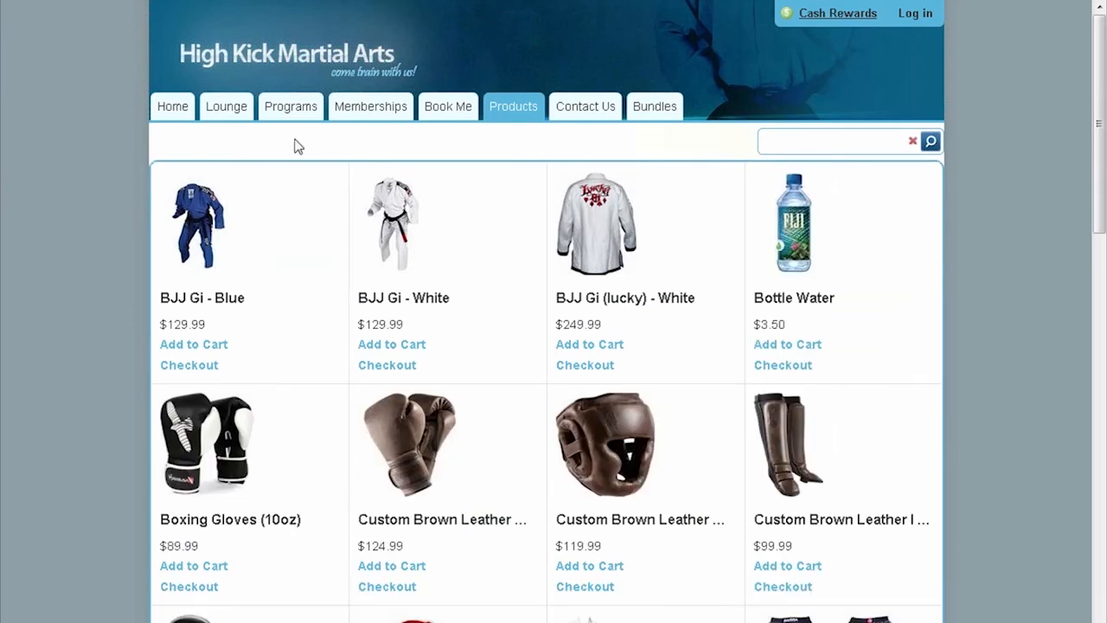
scroll(943, 307, "down", 6)
scroll(943, 307, "down", 3)
scroll(943, 306, "up", 7)
left_click(601, 251)
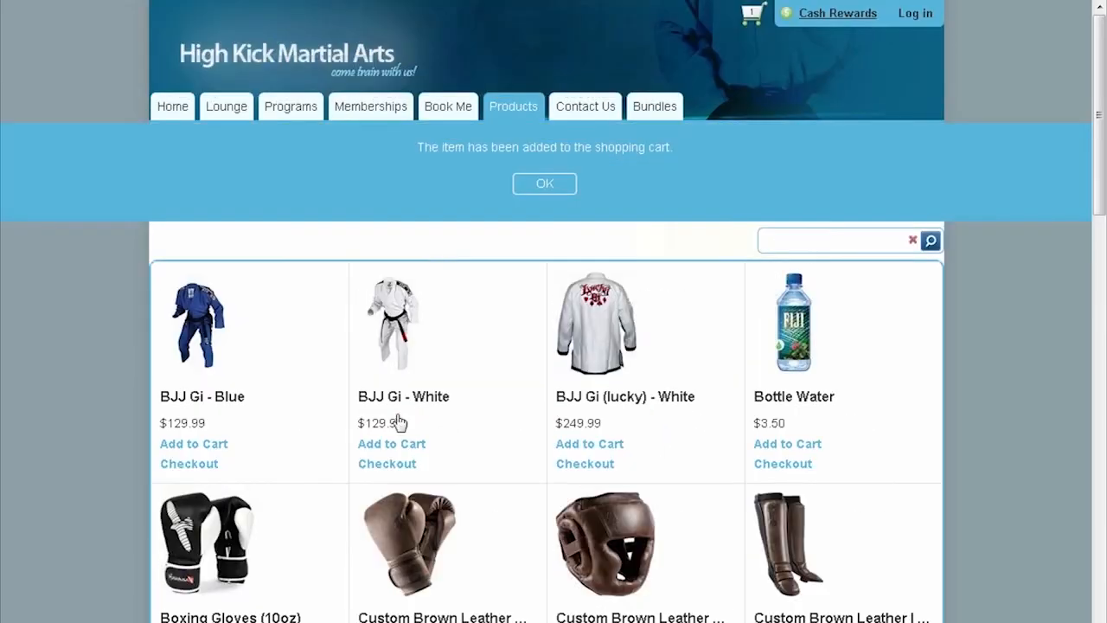
left_click(193, 448)
left_click(533, 185)
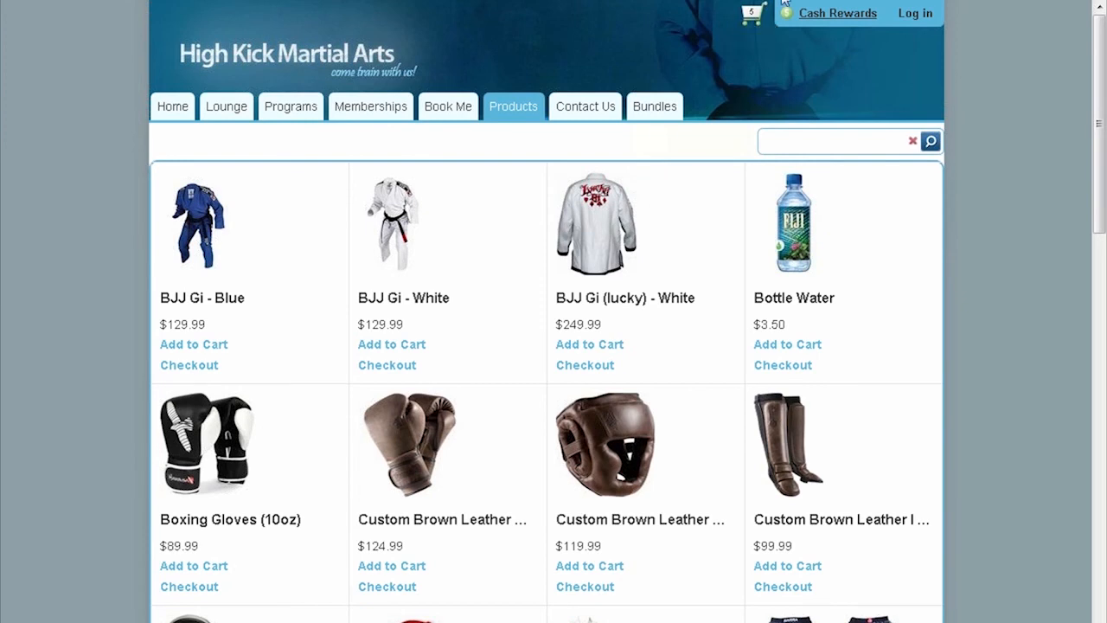
- Open the shopping cart's checkout, choose the Not a member yet option, and return to the products list
left_click(751, 19)
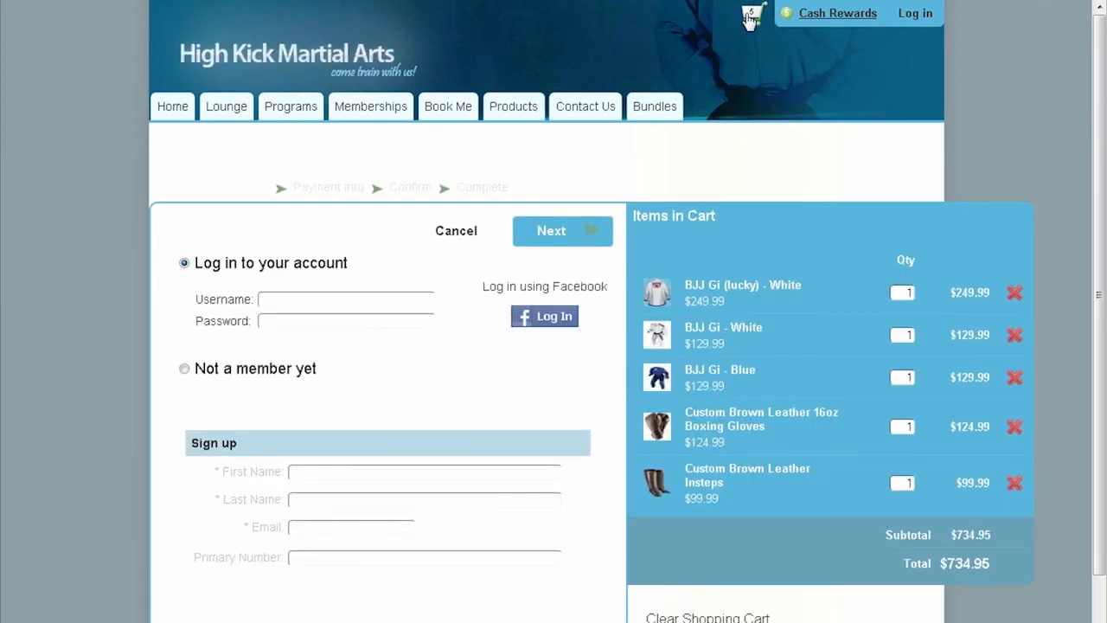
left_click(185, 370)
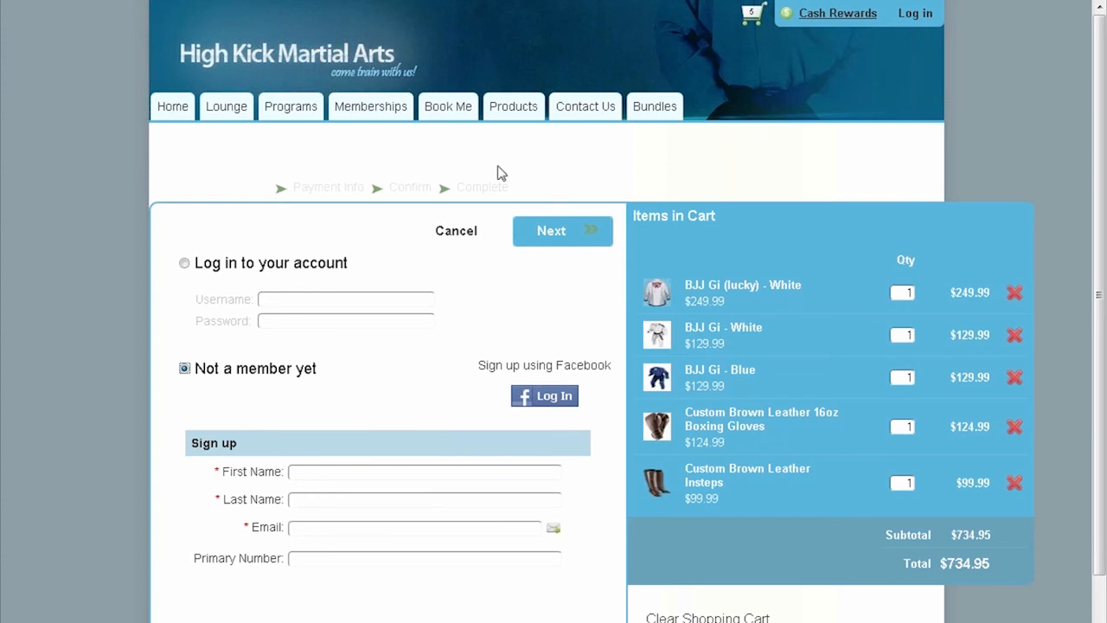
left_click(502, 119)
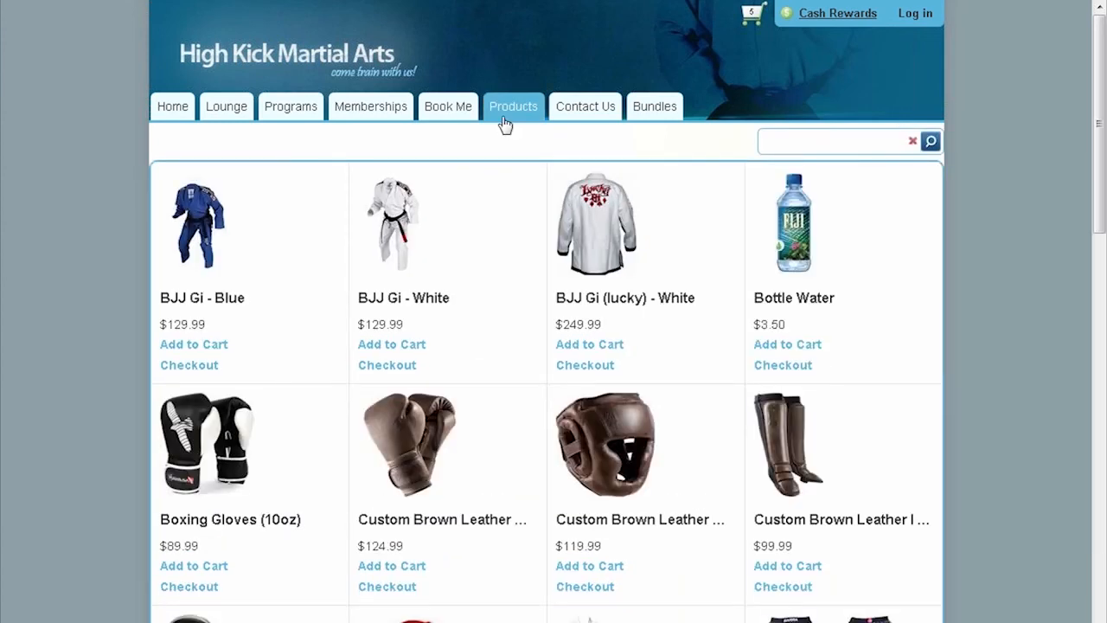
- View the Contact Us, Products and Home pages as a visitor, and open the login page
left_click(571, 118)
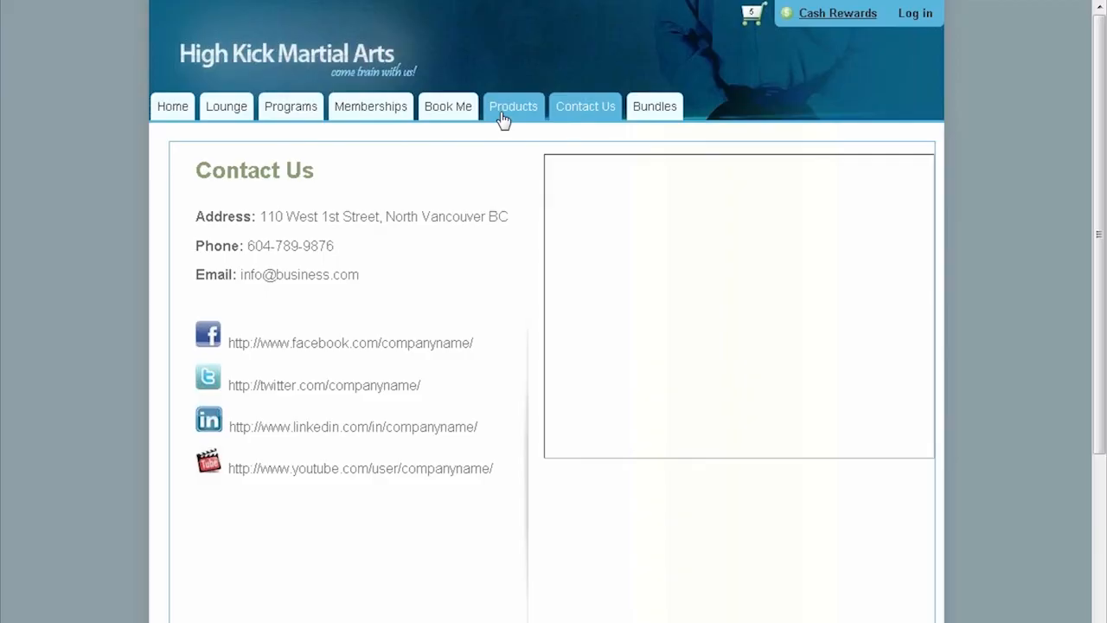
left_click(506, 119)
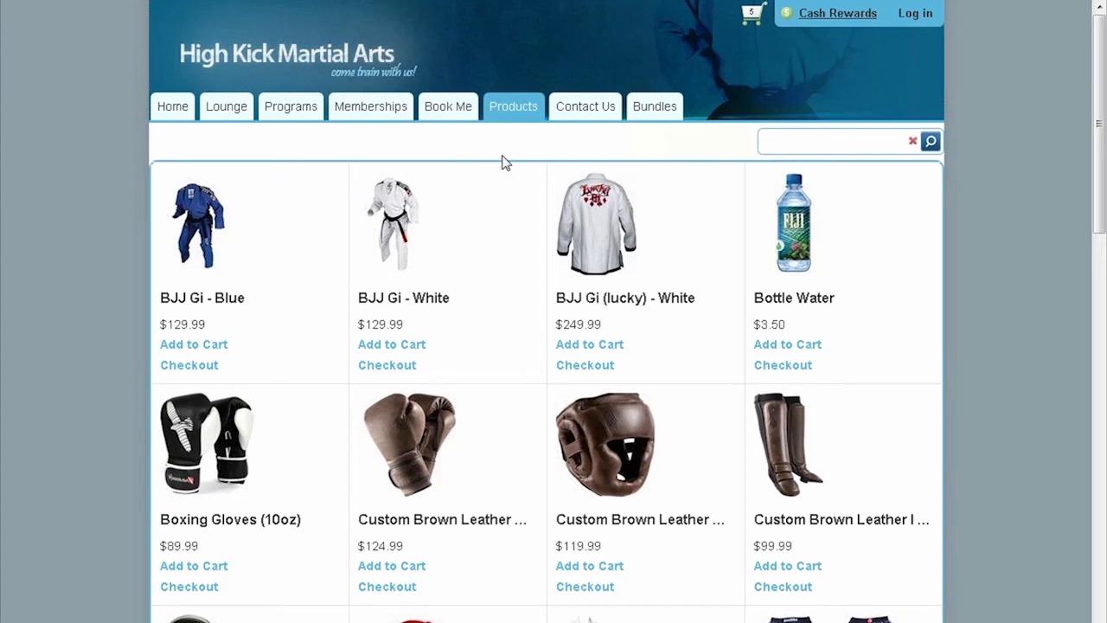
left_click(153, 112)
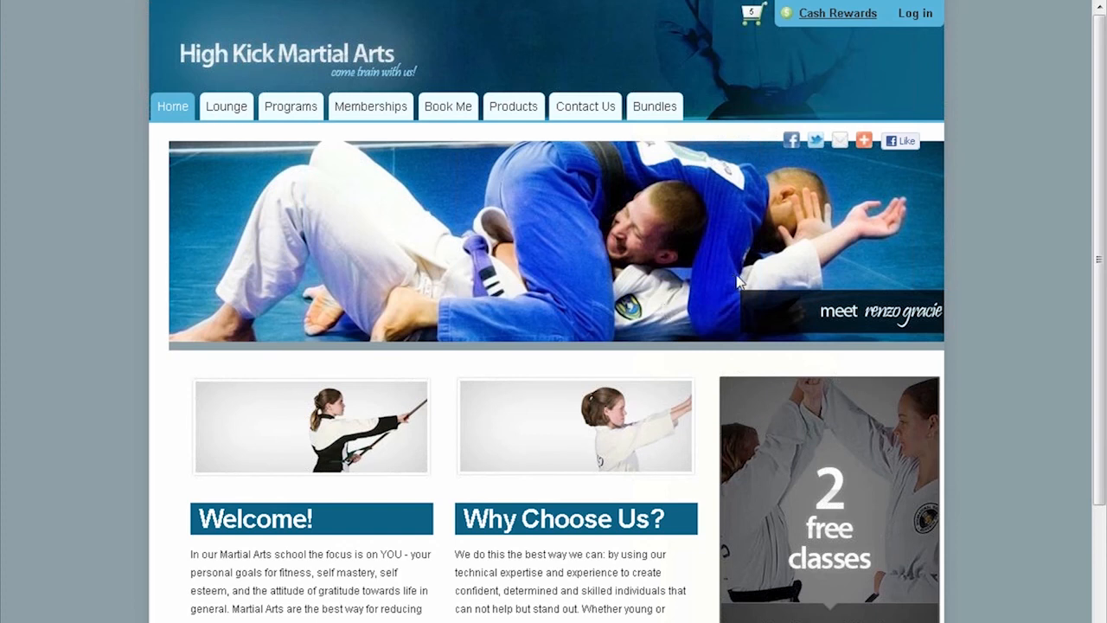
left_click(916, 17)
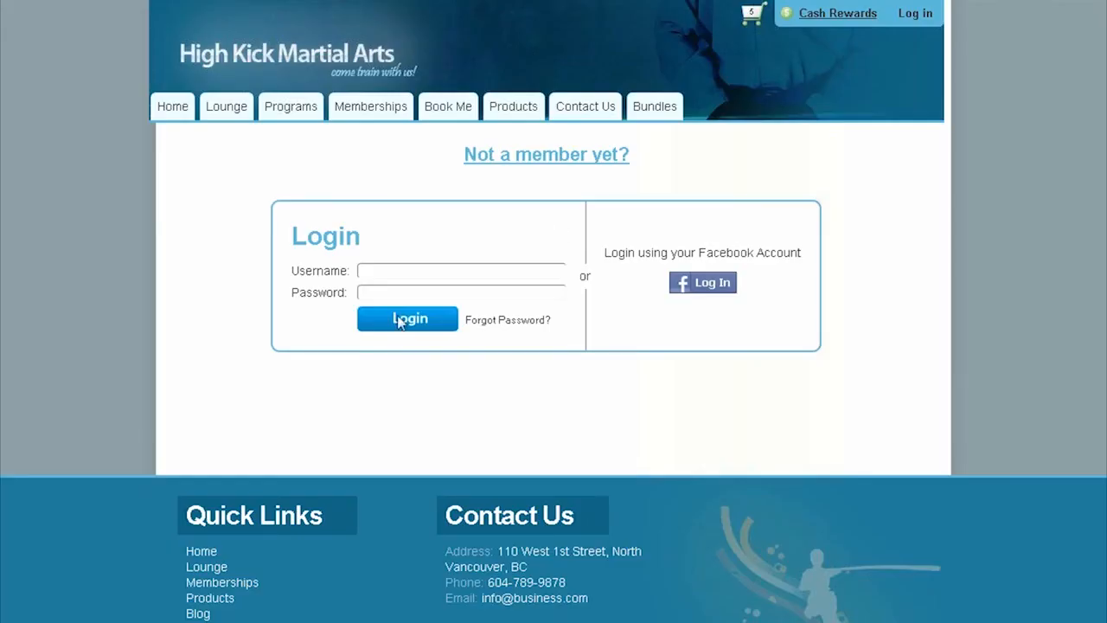
- Log in to the site with the first saved username and open the shopping cart
left_click(378, 267)
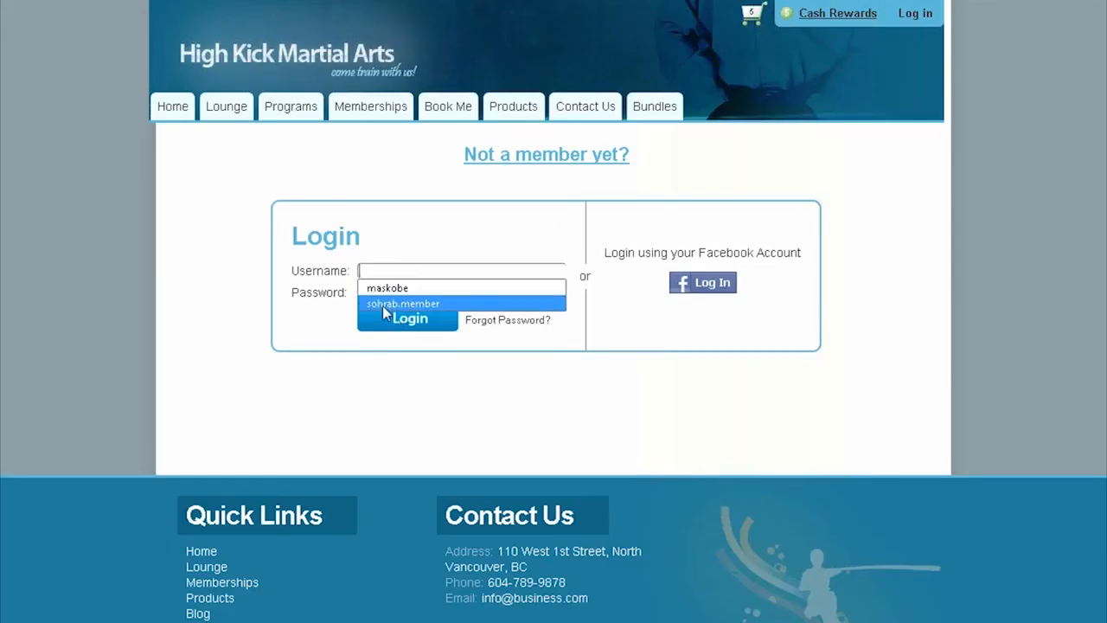
left_click(390, 288)
left_click(410, 319)
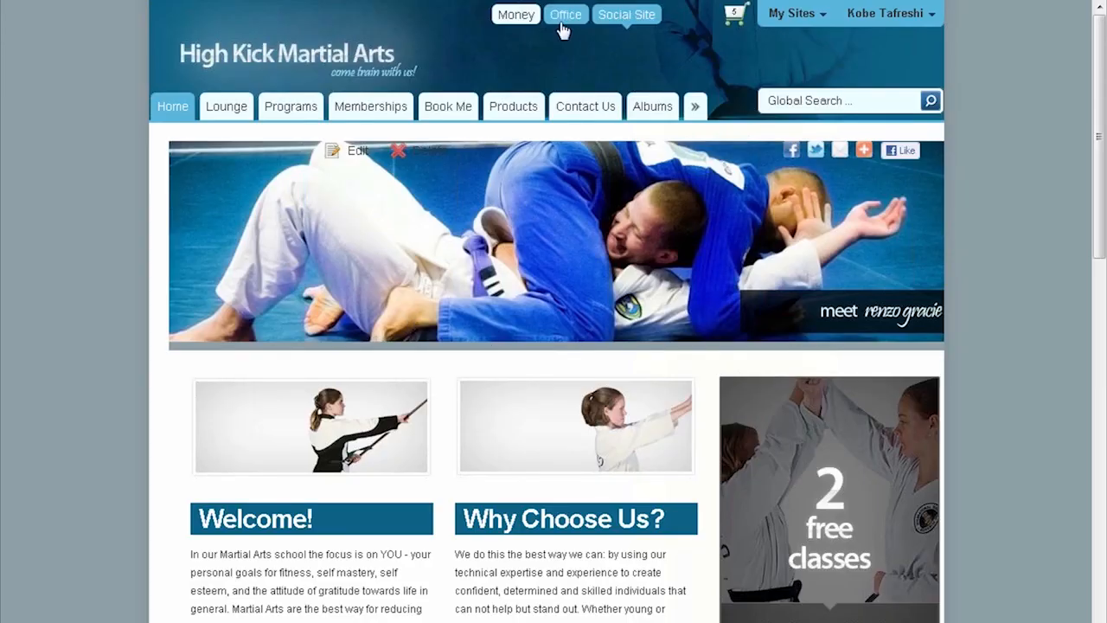
left_click(735, 16)
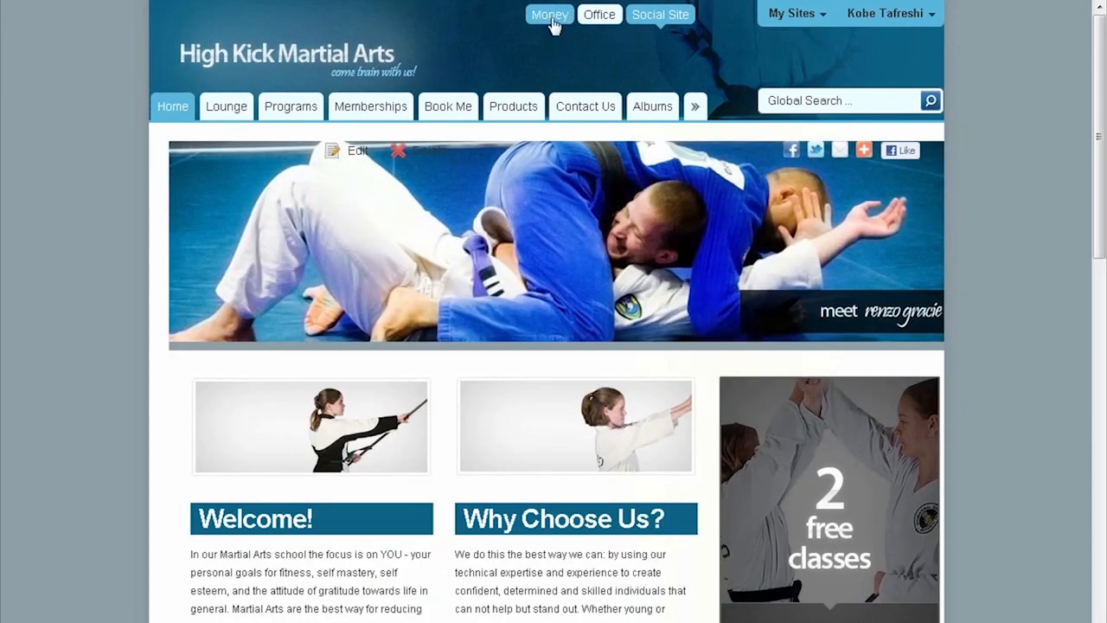
- Open the Money area and show the available views of the Transactions and Income lists
left_click(552, 18)
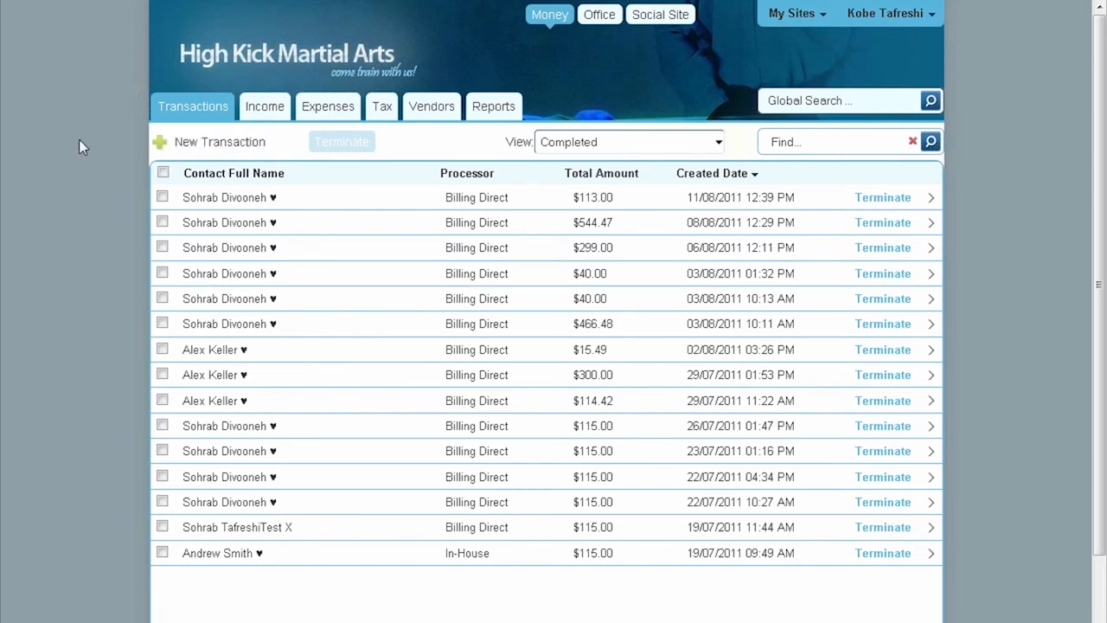
left_click(722, 143)
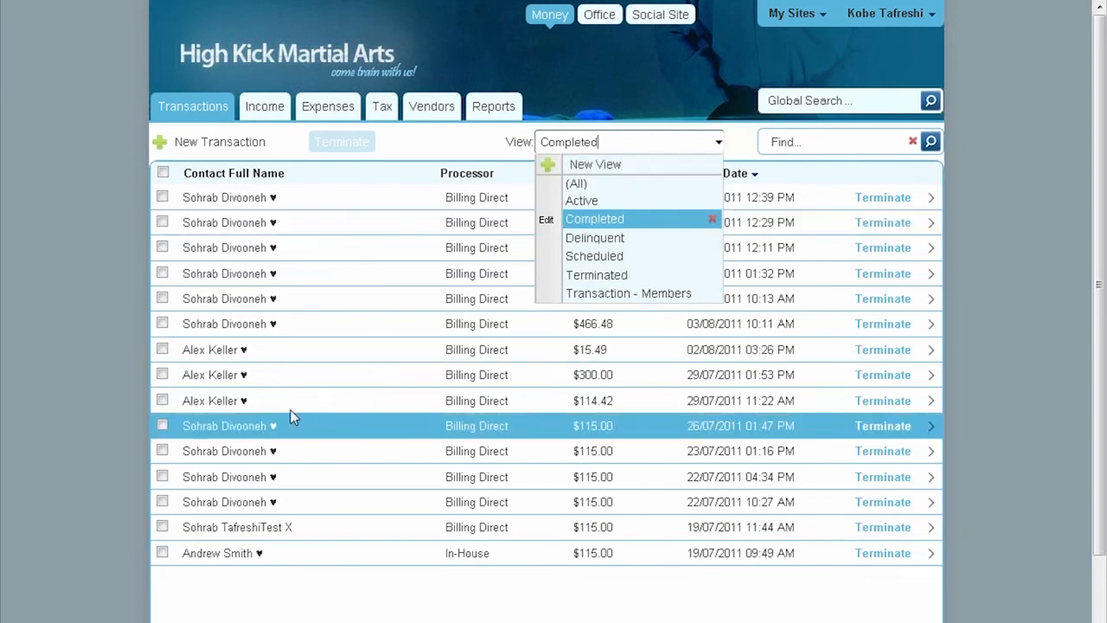
left_click(87, 134)
left_click(269, 112)
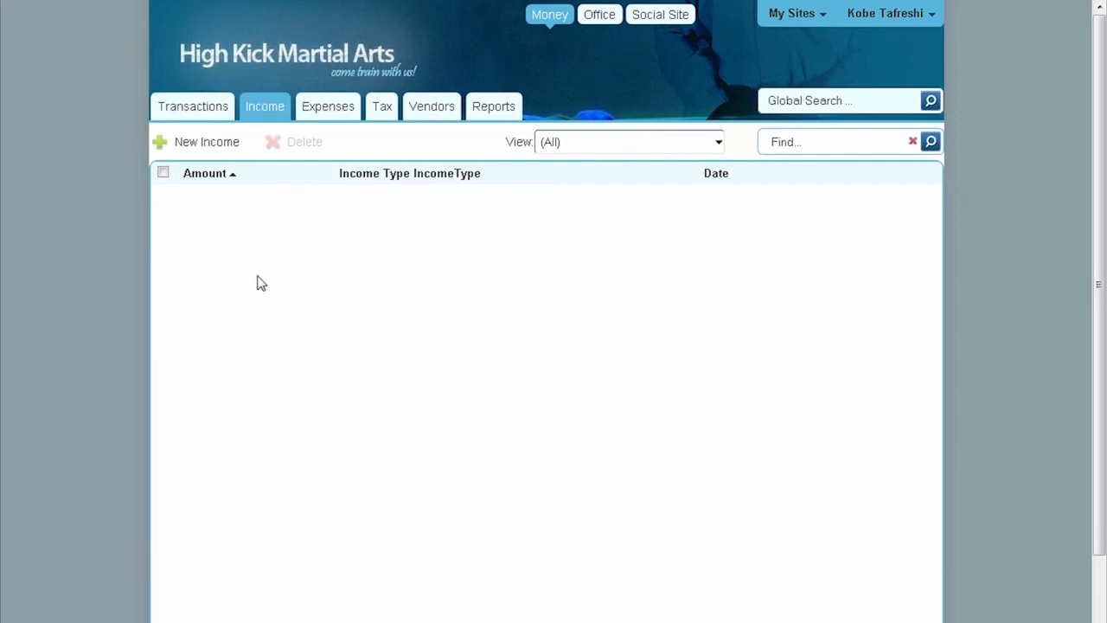
left_click(709, 147)
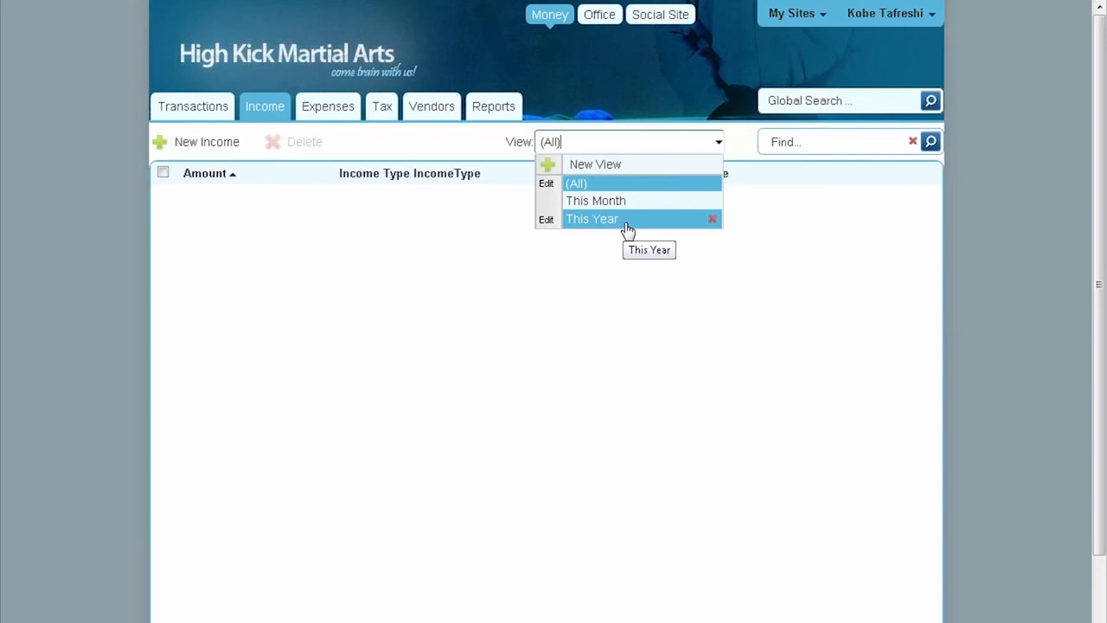
left_click(718, 144)
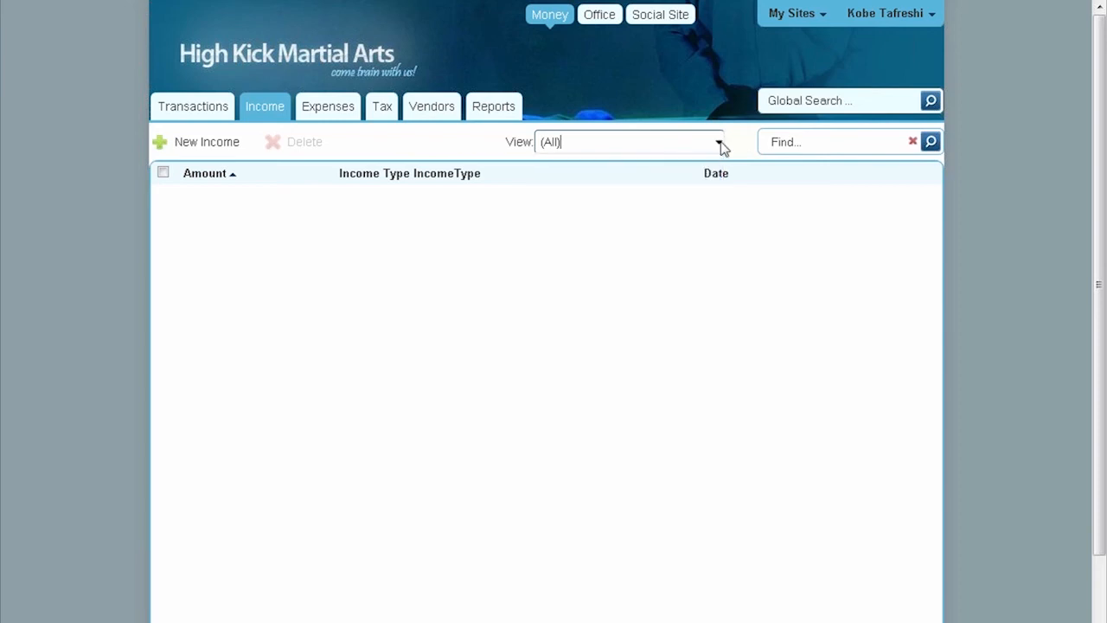
- Open the first Deagan's Hardware record in the expenses, view its edit form, and cancel without changes
left_click(335, 111)
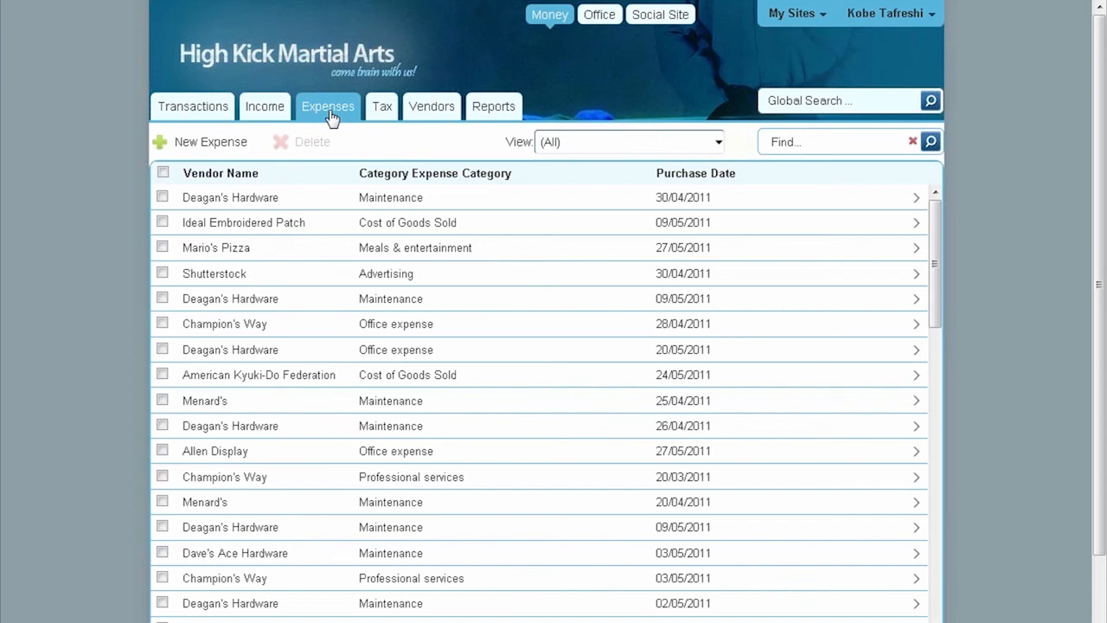
left_click(373, 203)
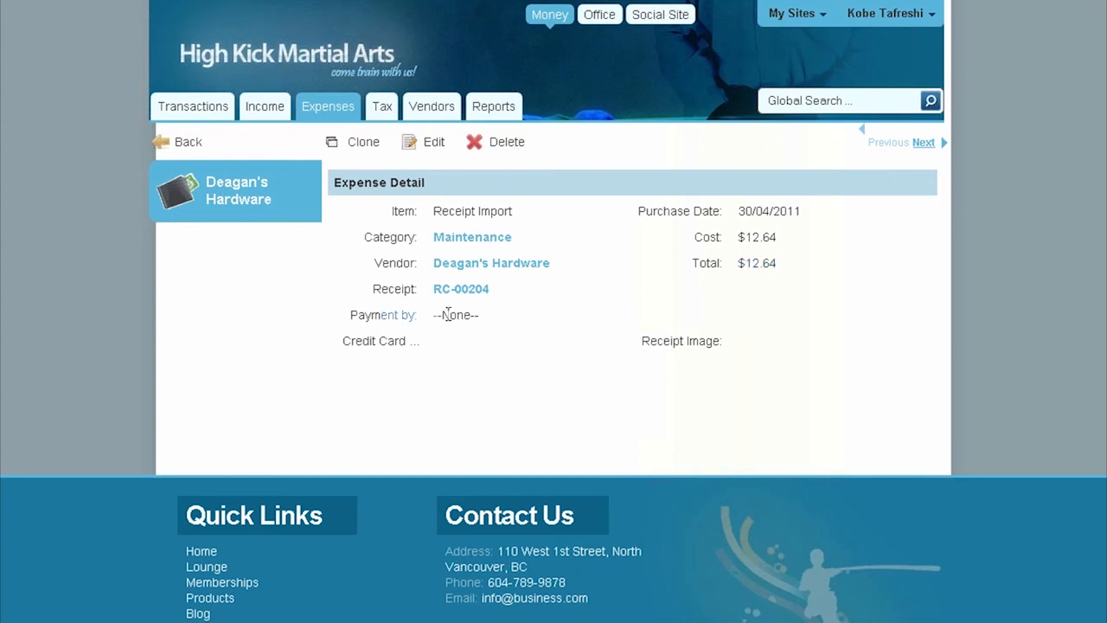
left_click(424, 147)
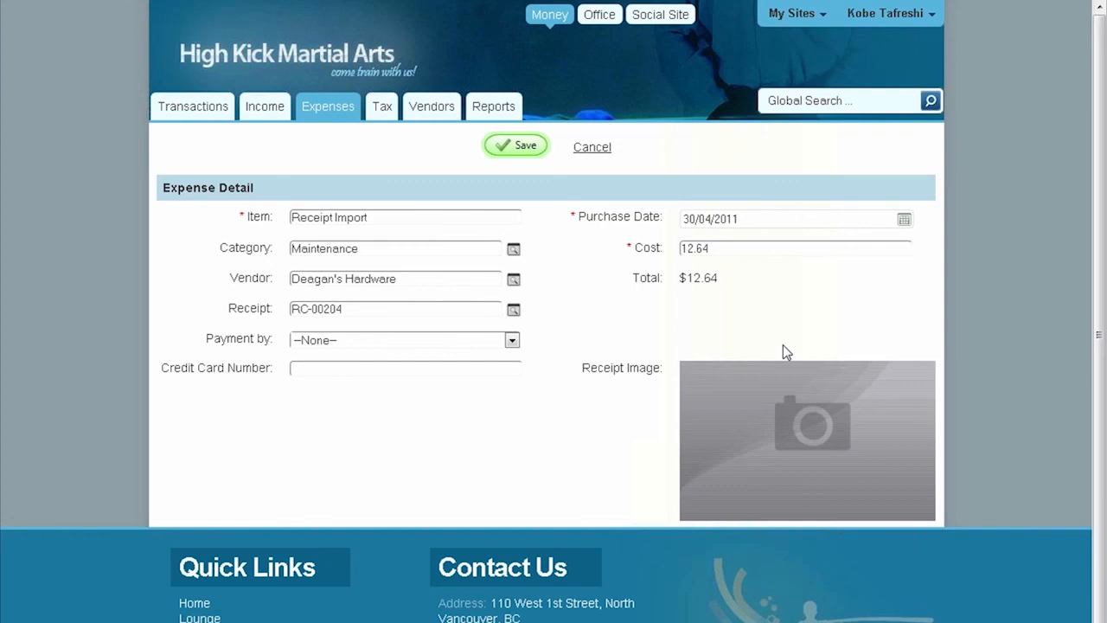
left_click(592, 148)
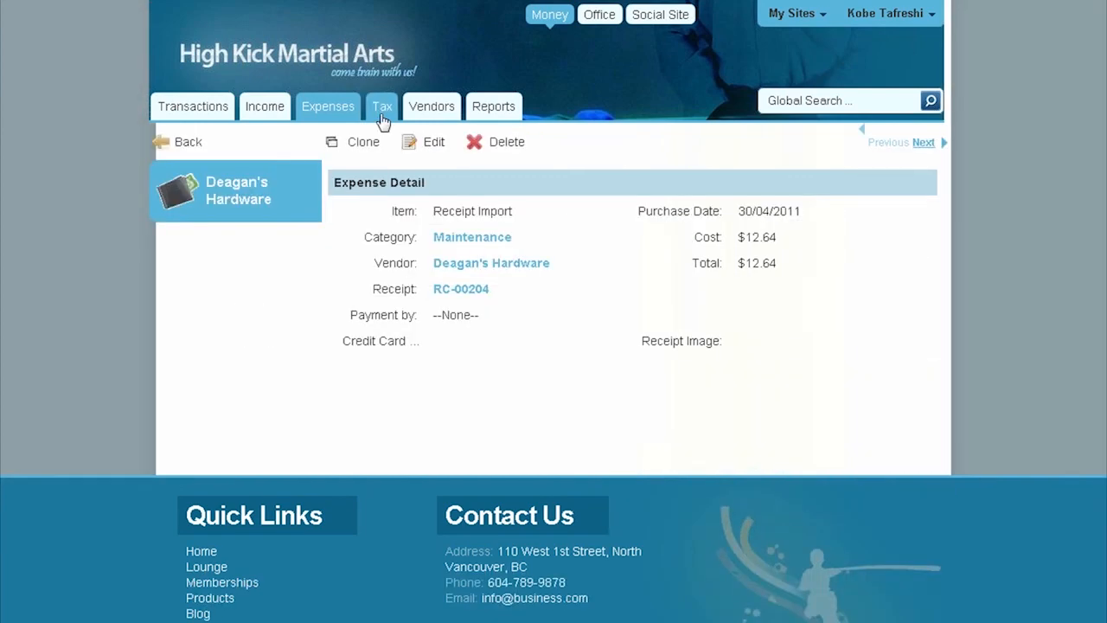
- View the Tax page, and open the Class Report from the attendance reports
left_click(385, 108)
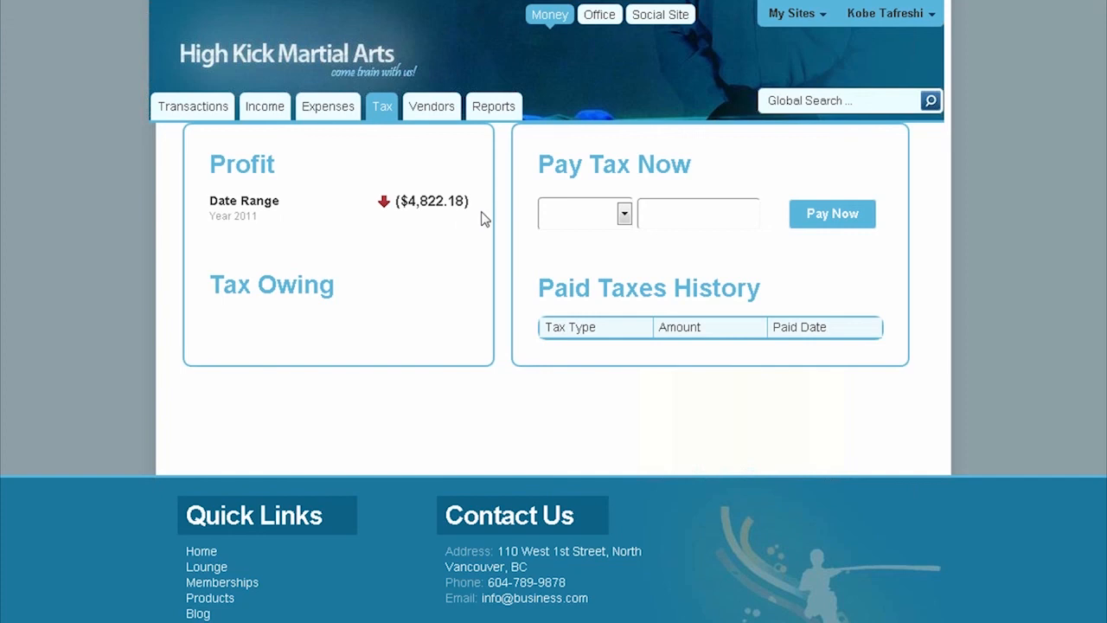
left_click(510, 109)
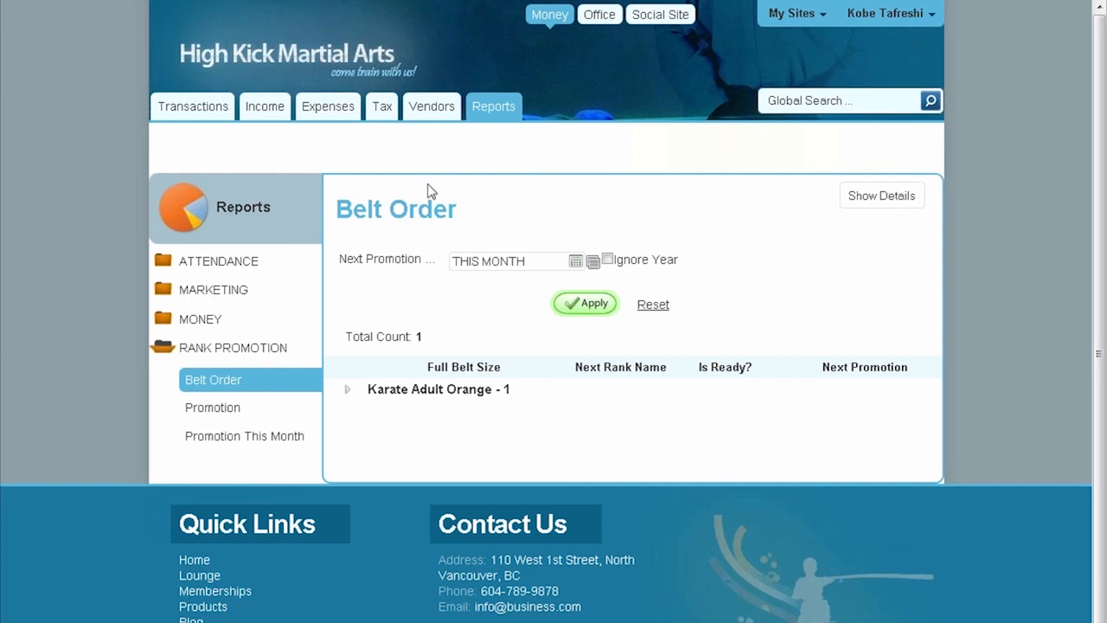
left_click(225, 260)
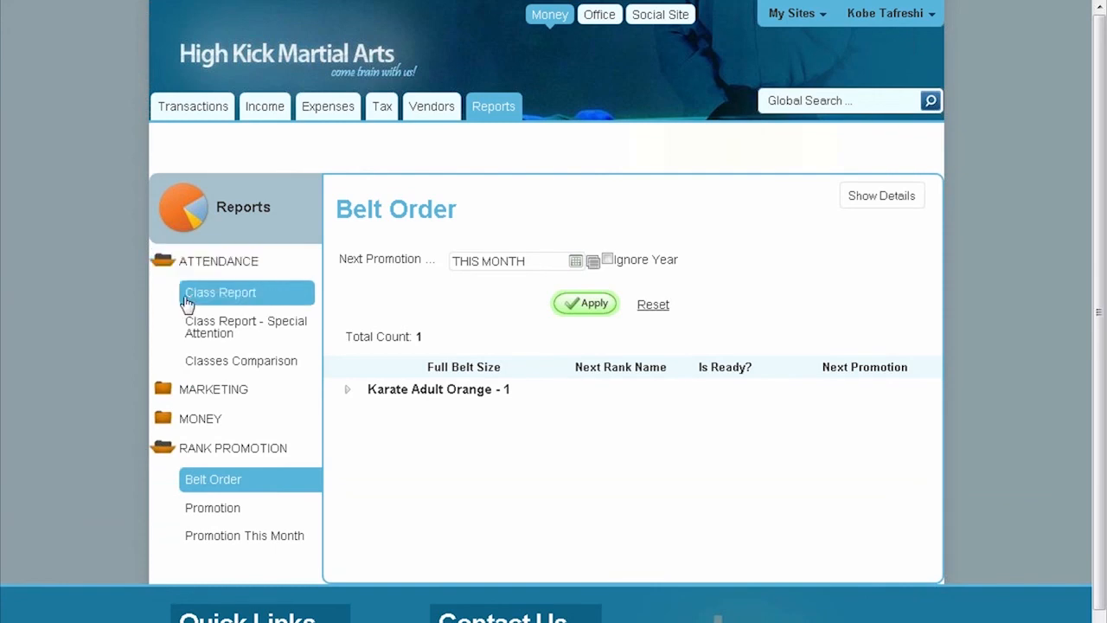
scroll(104, 266, "down", 1)
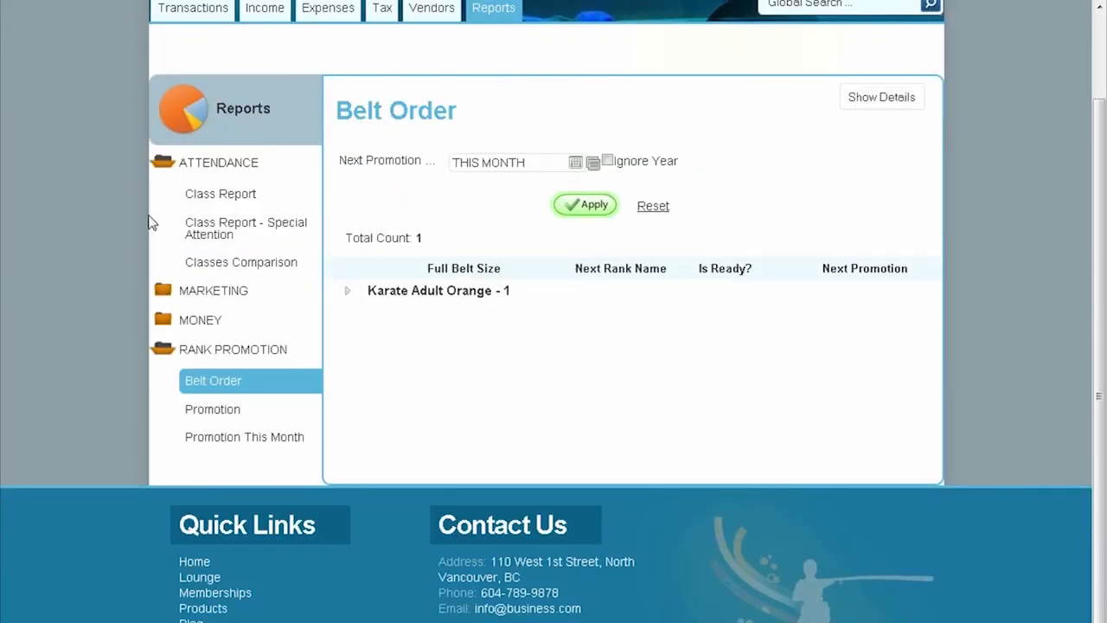
left_click(242, 195)
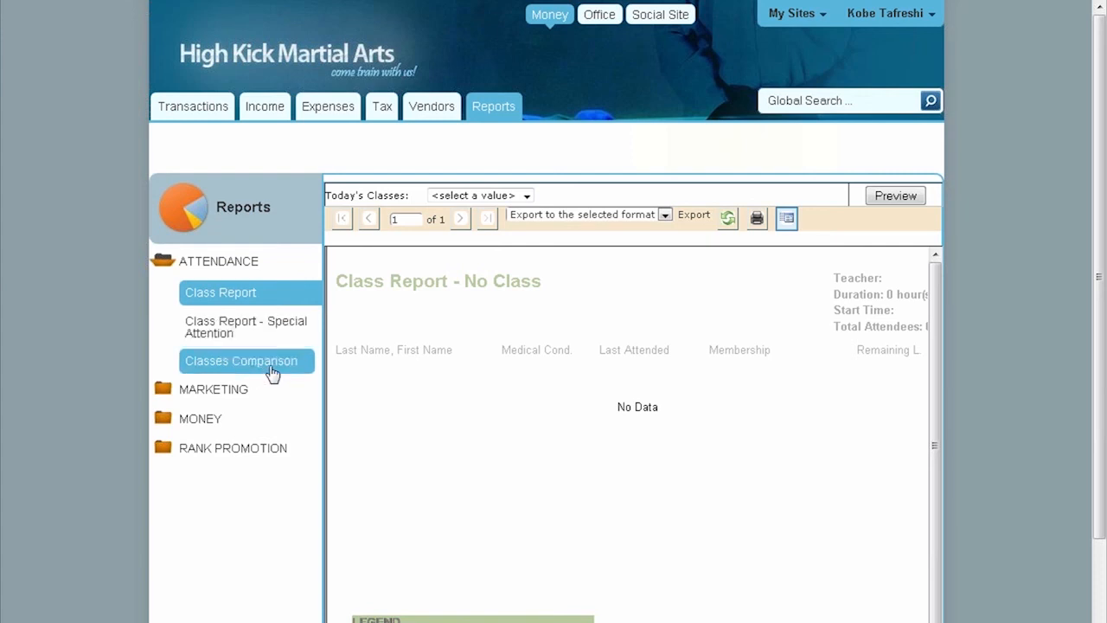
- List the marketing reports and open the Email Results report
left_click(160, 390)
scroll(177, 396, "down", 1)
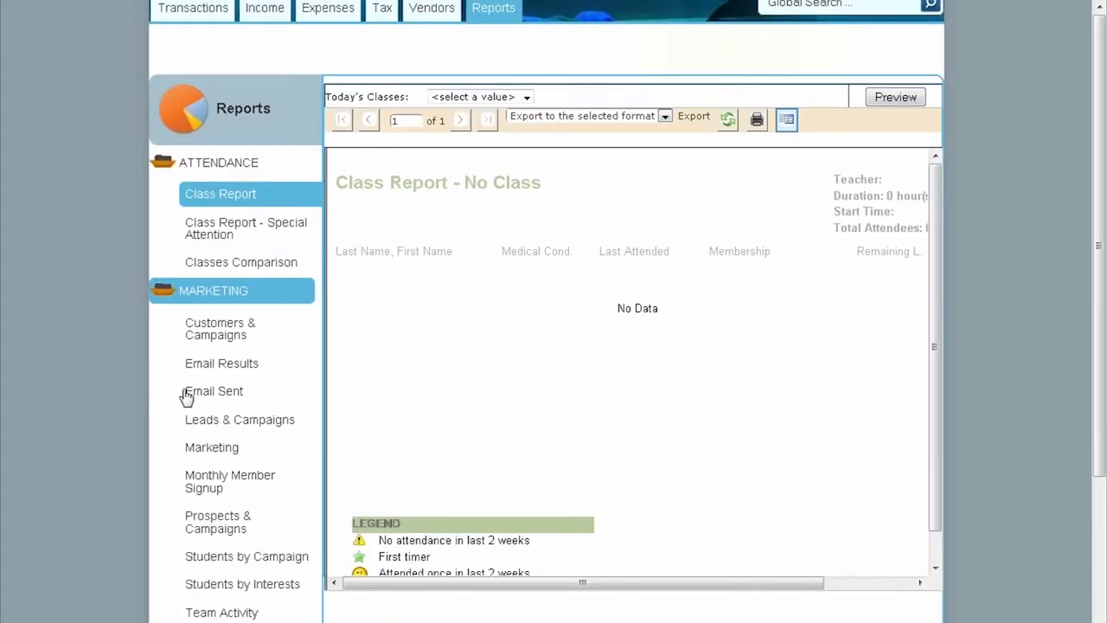
scroll(185, 396, "down", 1)
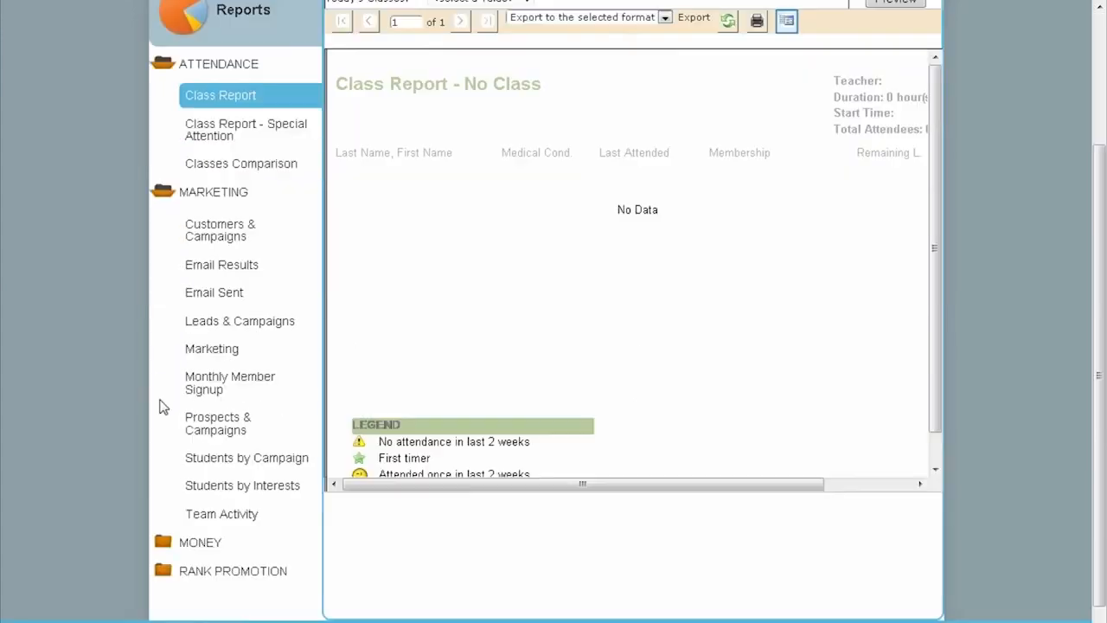
left_click(264, 273)
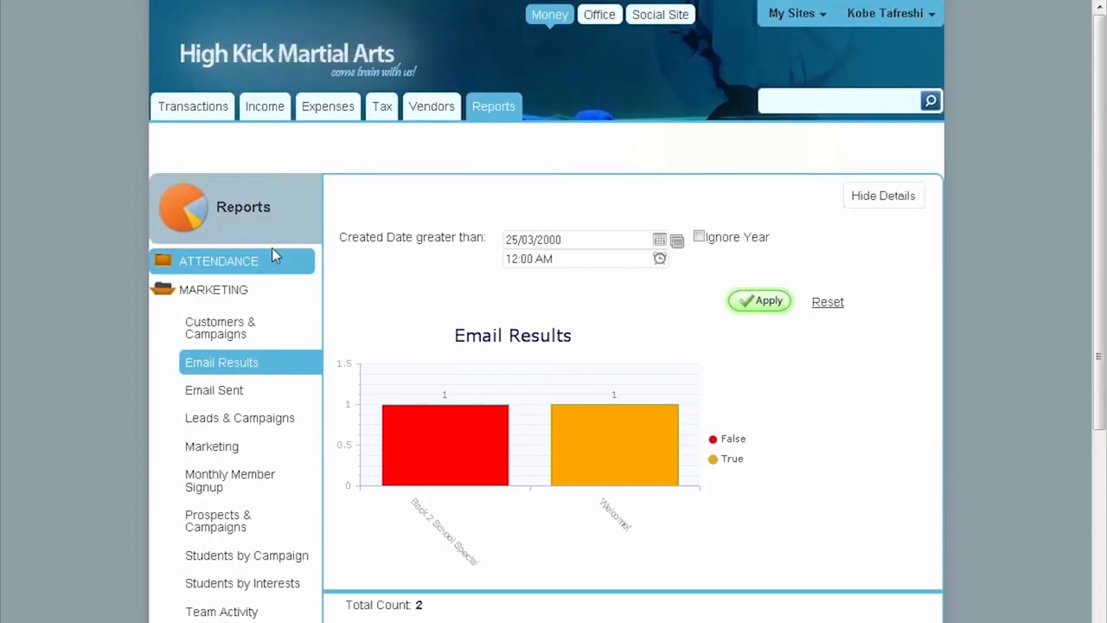
- Open the Customers & Campaigns report and examine its chart of customers per campaign by month
left_click(251, 330)
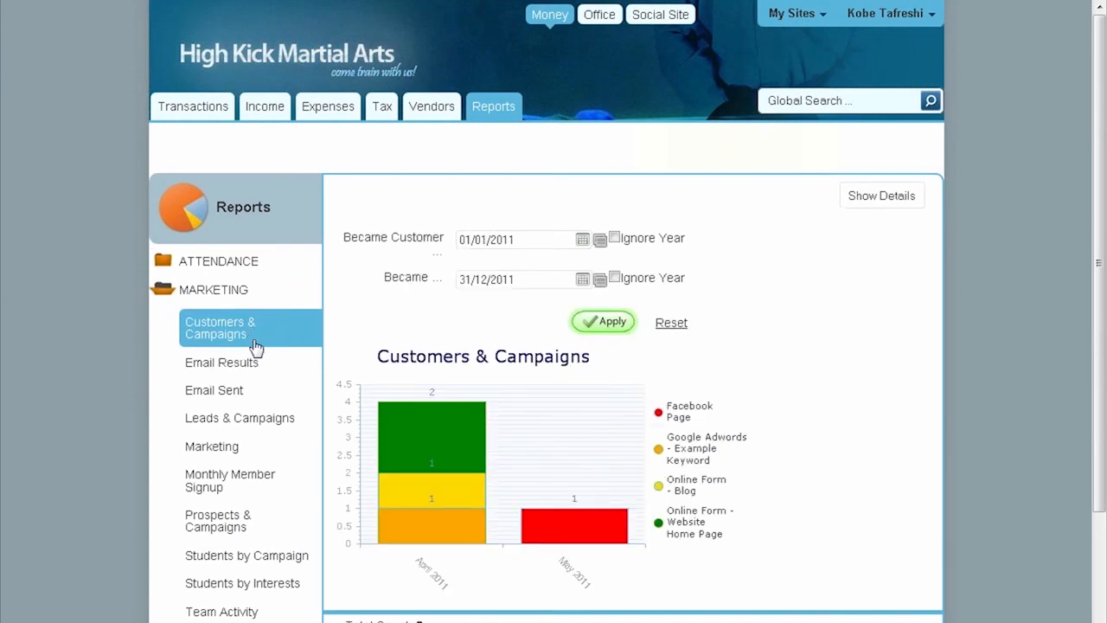
scroll(845, 312, "down", 2)
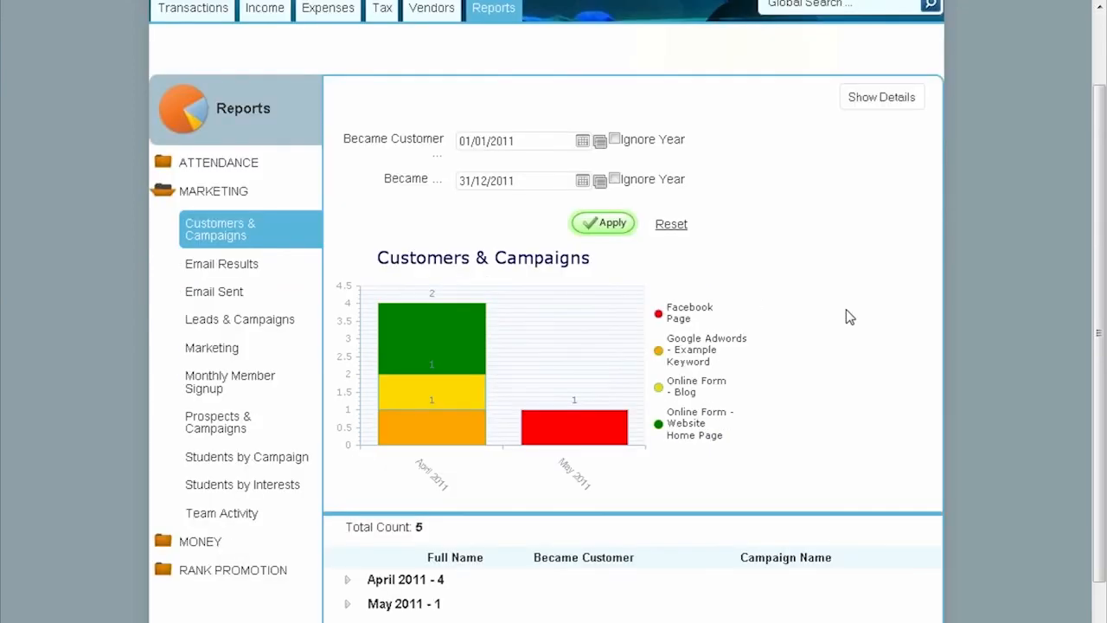
scroll(848, 316, "down", 2)
scroll(849, 316, "up", 2)
scroll(845, 317, "down", 2)
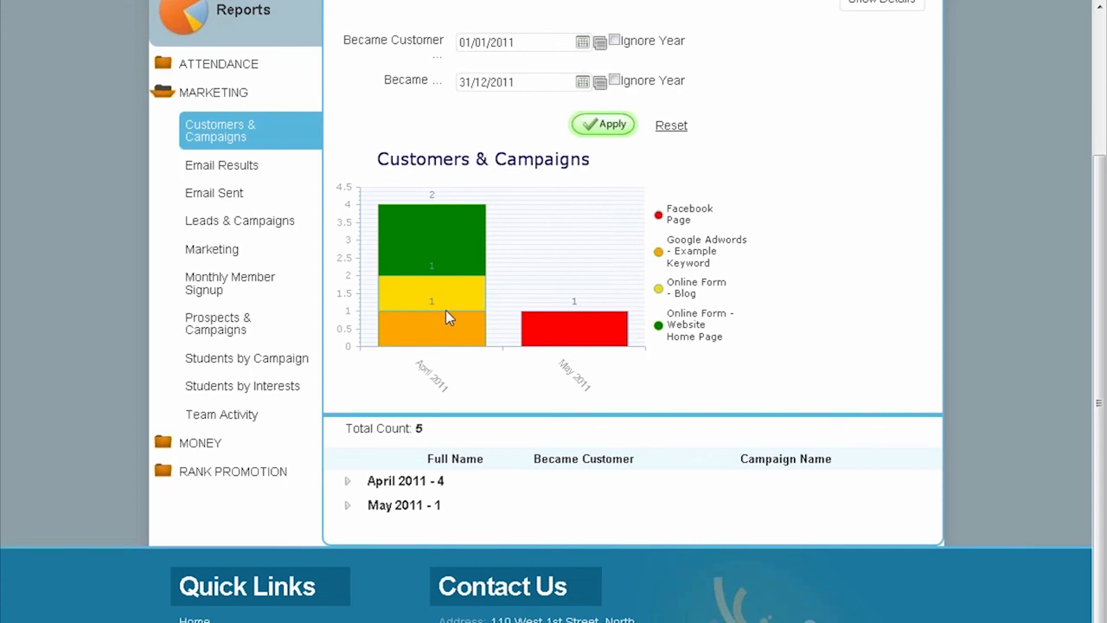
mouse_move(380, 340)
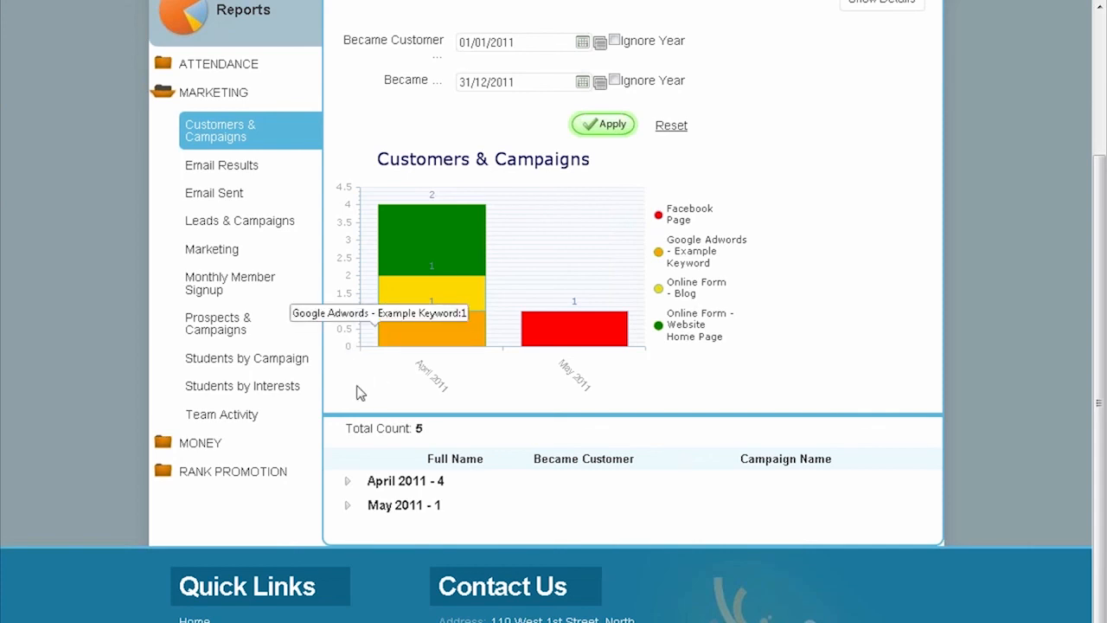
scroll(359, 387, "down", 1)
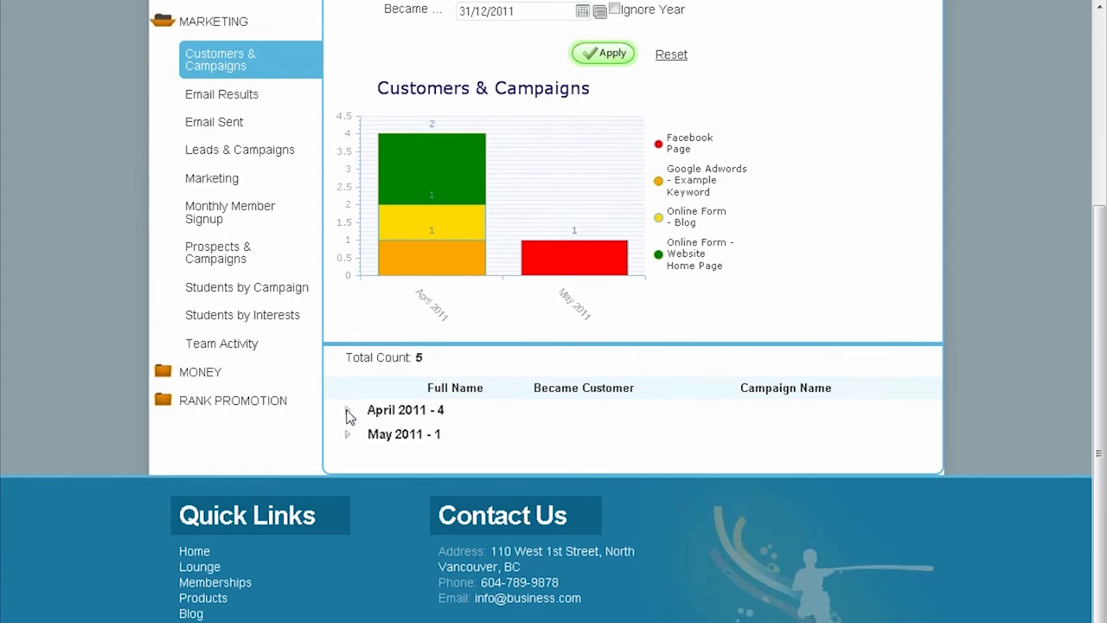
- Expand April 2011 and its Google Adwords, Blog and Website Home Page campaign groups to list their customers
left_click(348, 413)
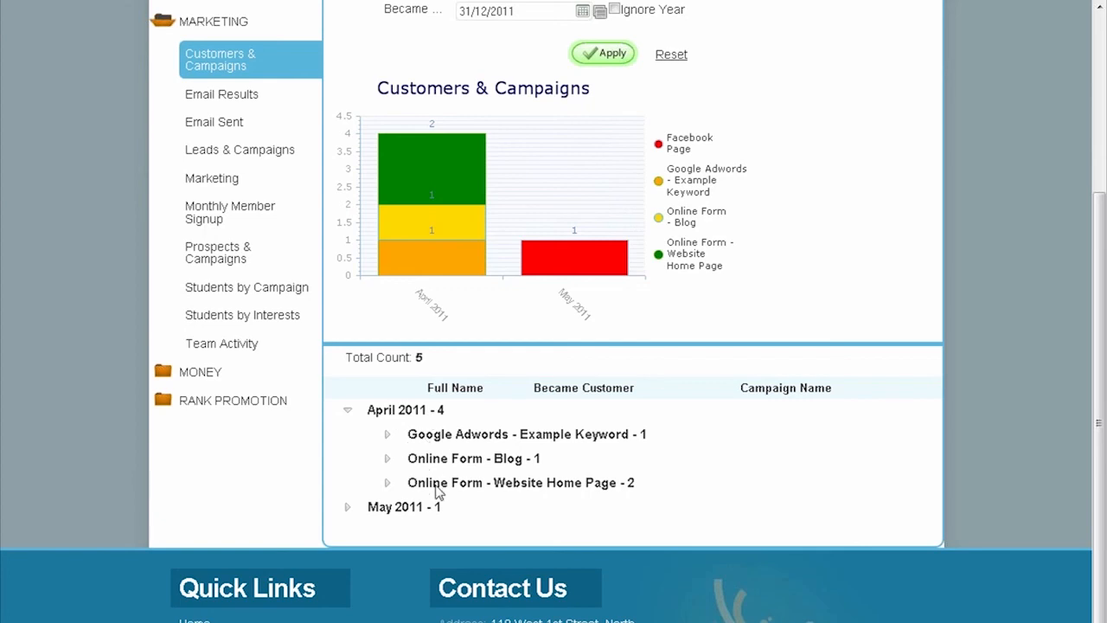
left_click(388, 435)
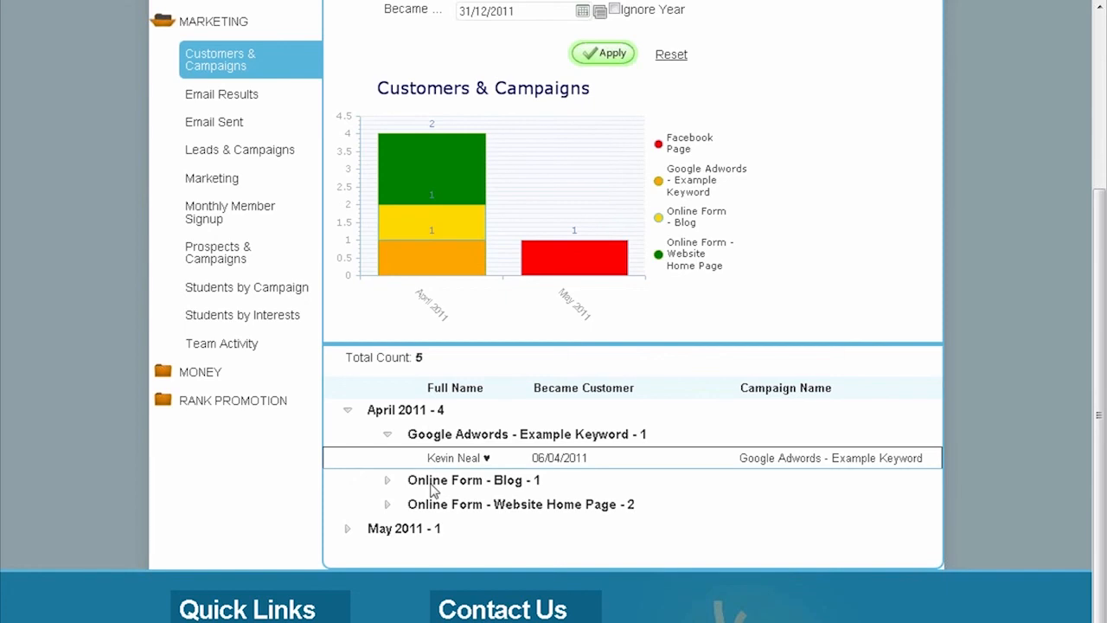
left_click(386, 481)
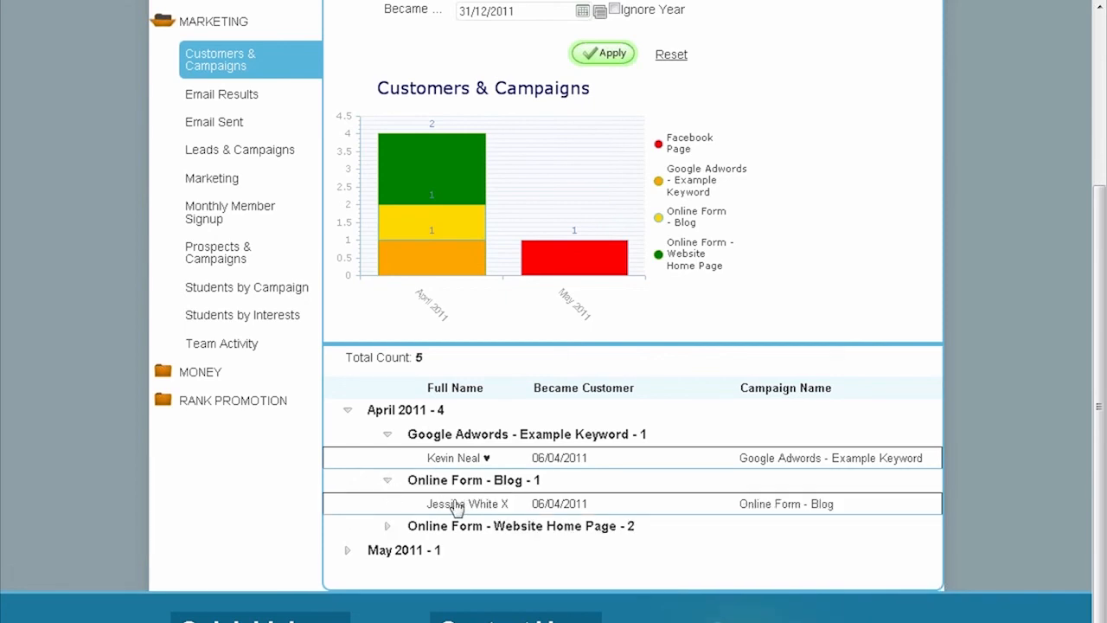
left_click(386, 526)
scroll(398, 531, "down", 1)
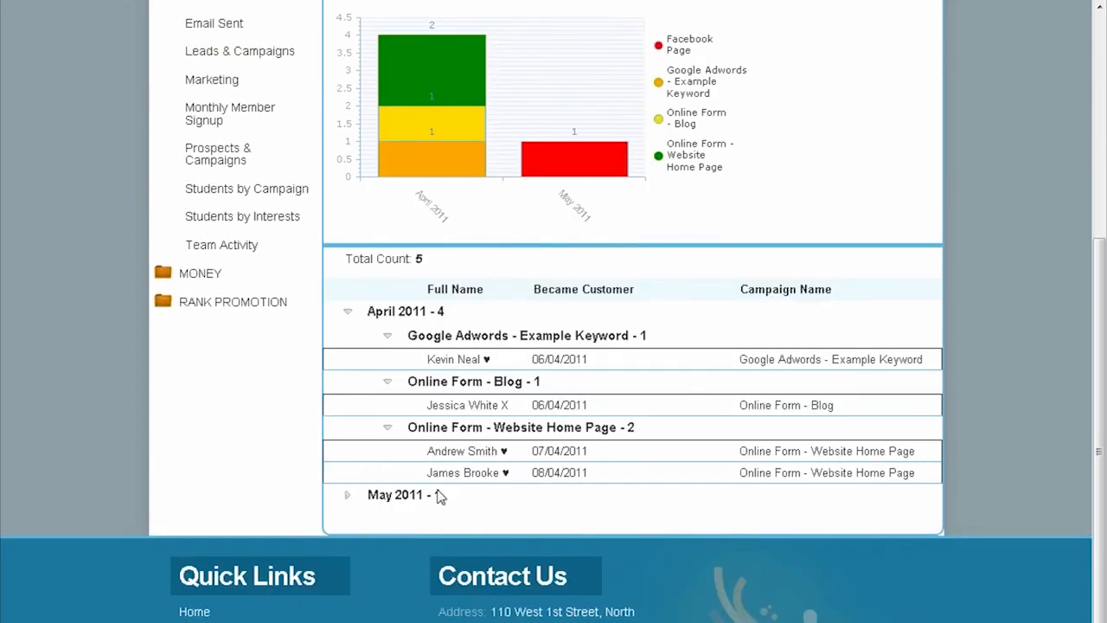
- View the record of the customer listed under Google Adwords - Example Keyword, and return to the Customers & Campaigns report
left_click(464, 363)
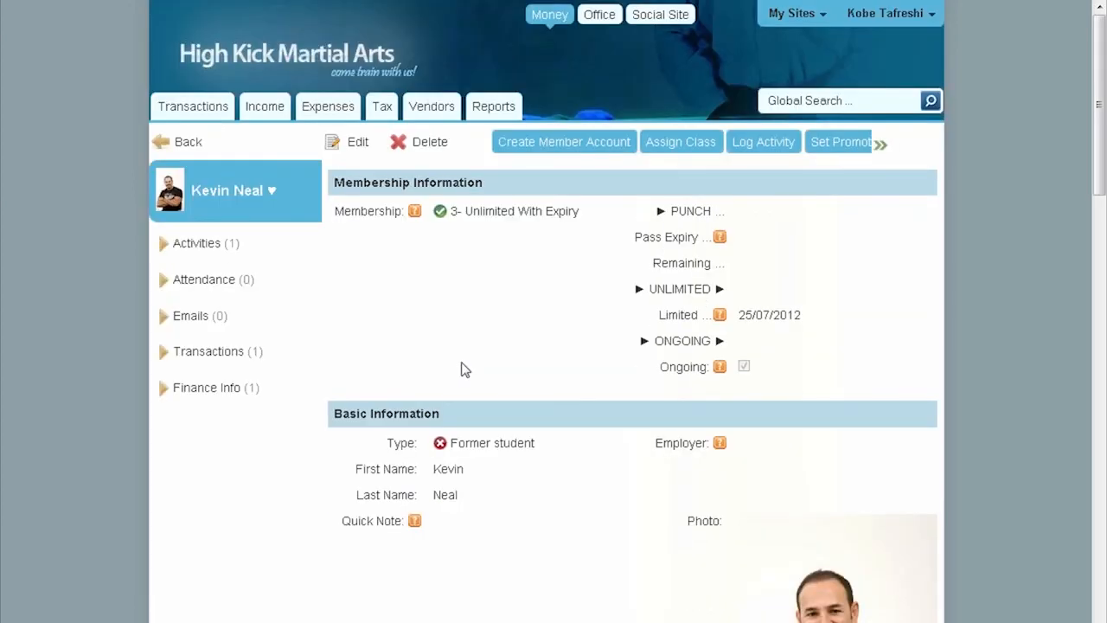
scroll(590, 337, "down", 5)
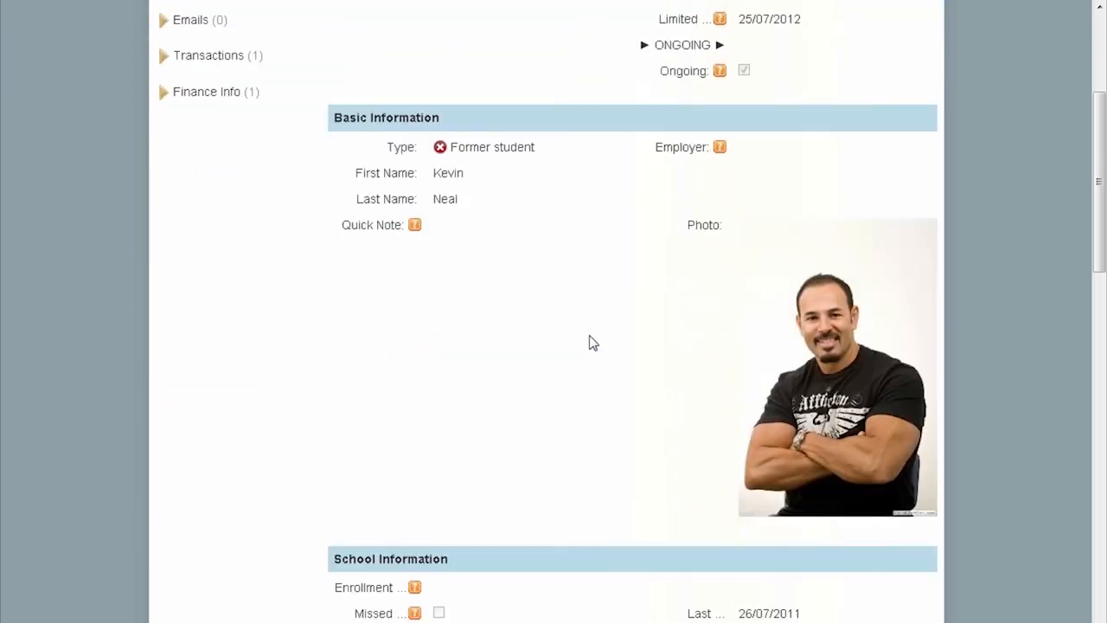
scroll(590, 337, "up", 5)
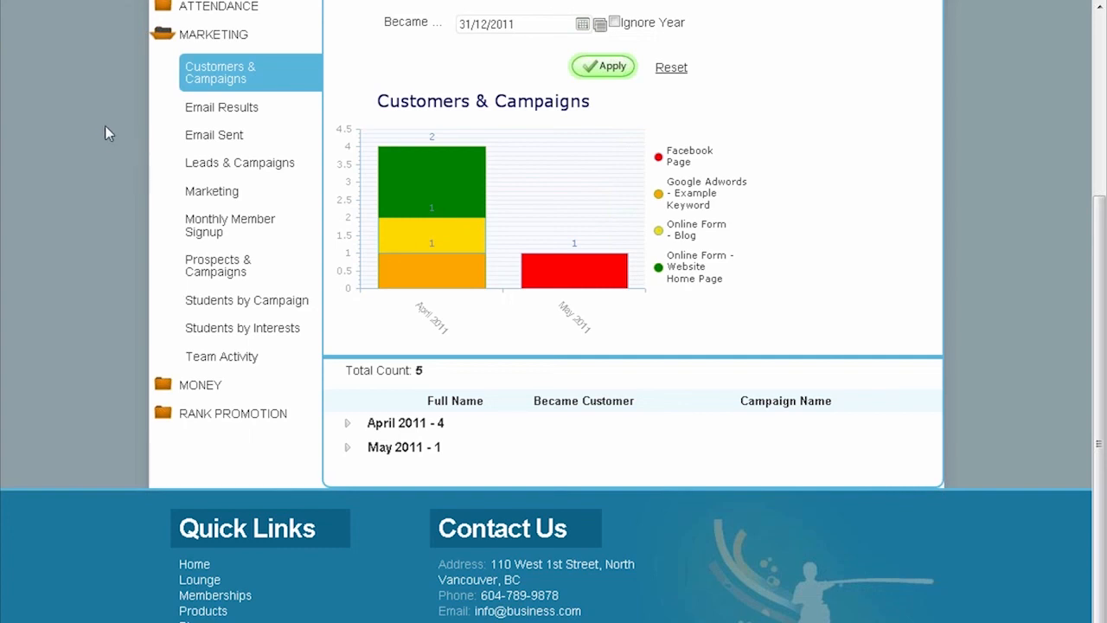
- Reopen the Email Results report and examine its chart and the email groups below it
left_click(210, 127)
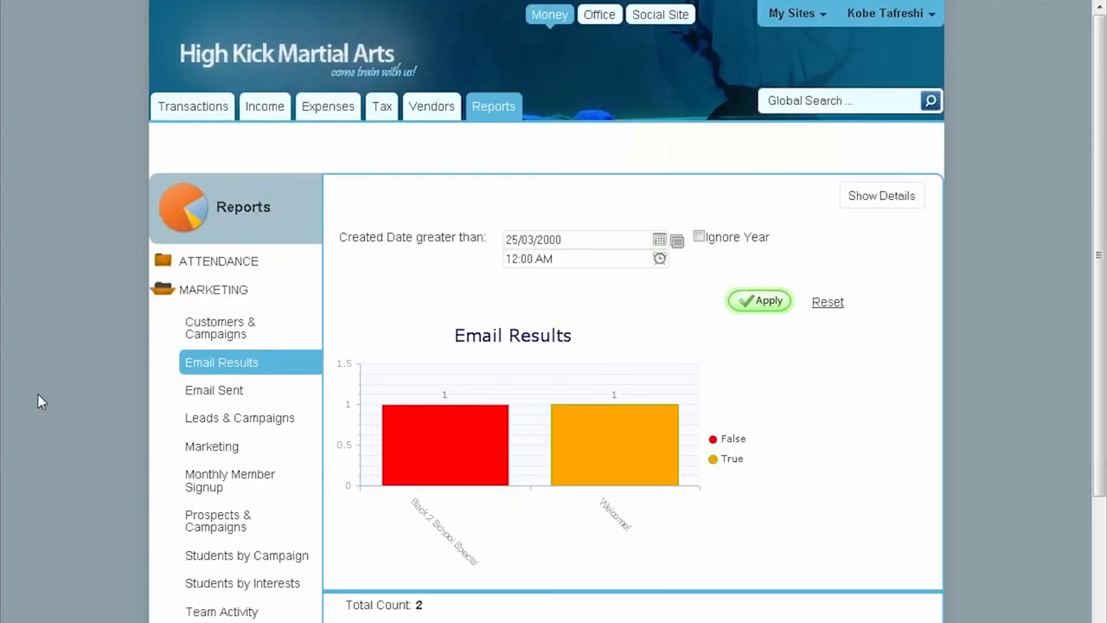
scroll(69, 398, "down", 1)
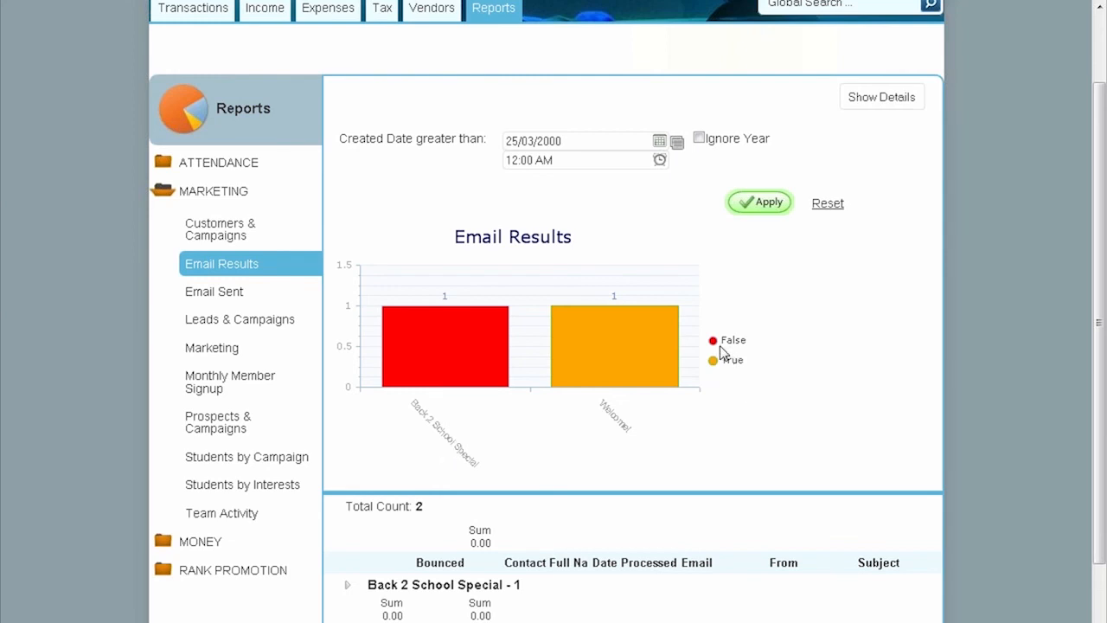
scroll(370, 597, "down", 2)
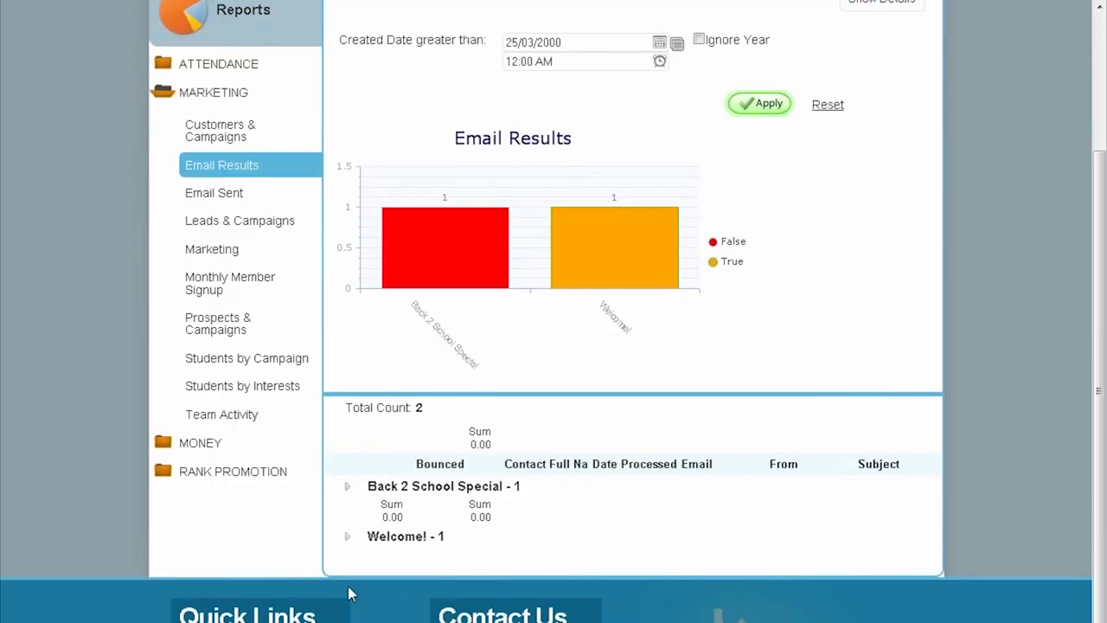
- Expand the Back 2 School Special email group and its False subgroup to list the email record
left_click(348, 487)
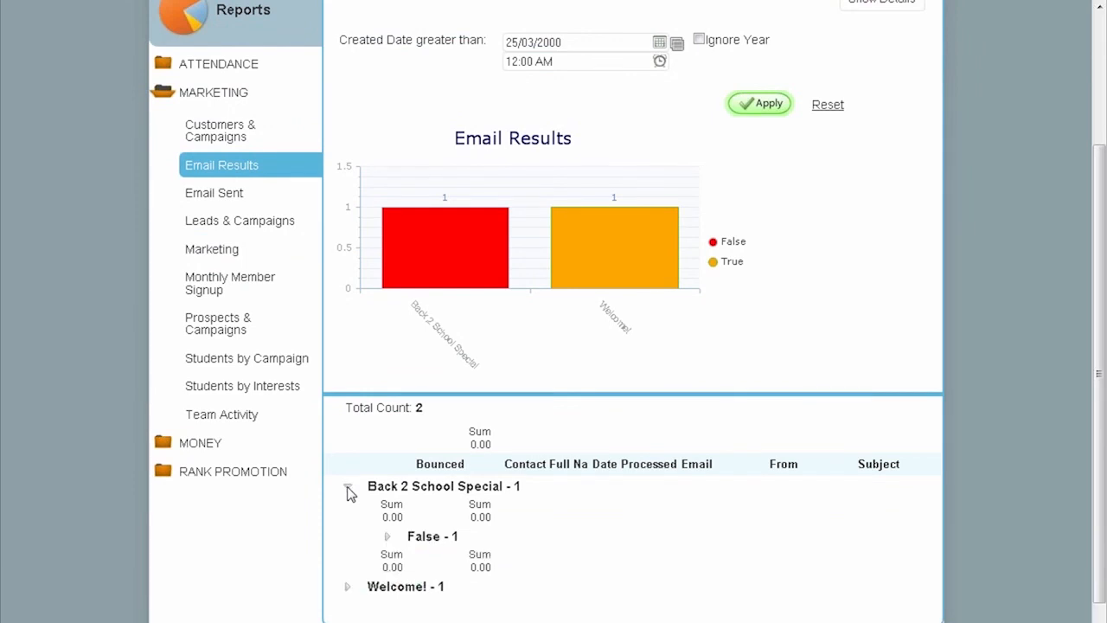
left_click(387, 537)
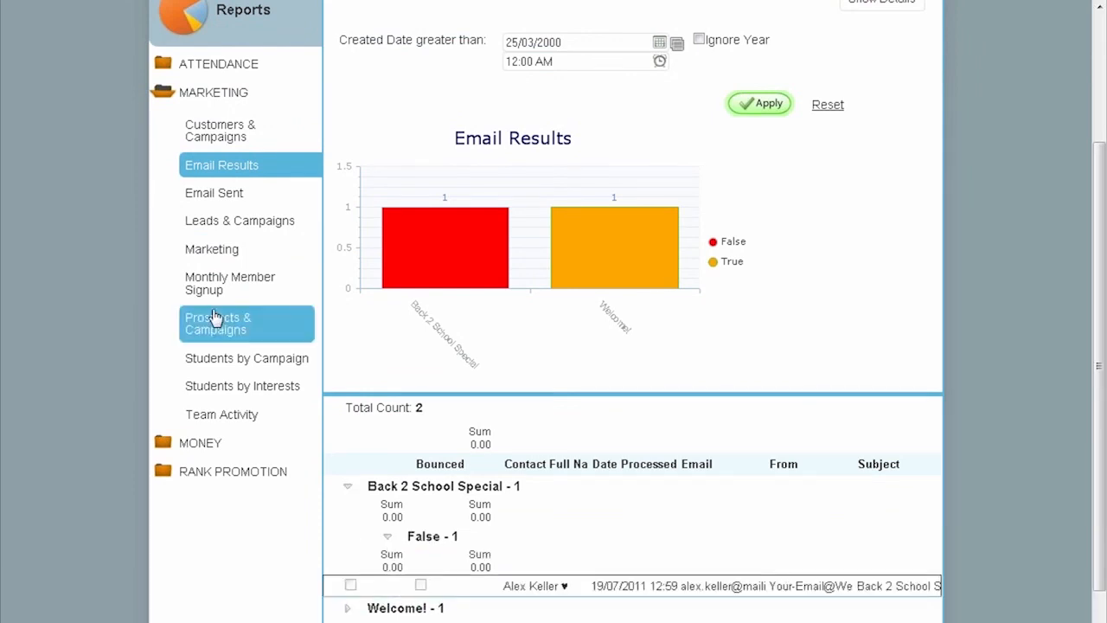
scroll(173, 259, "down", 2)
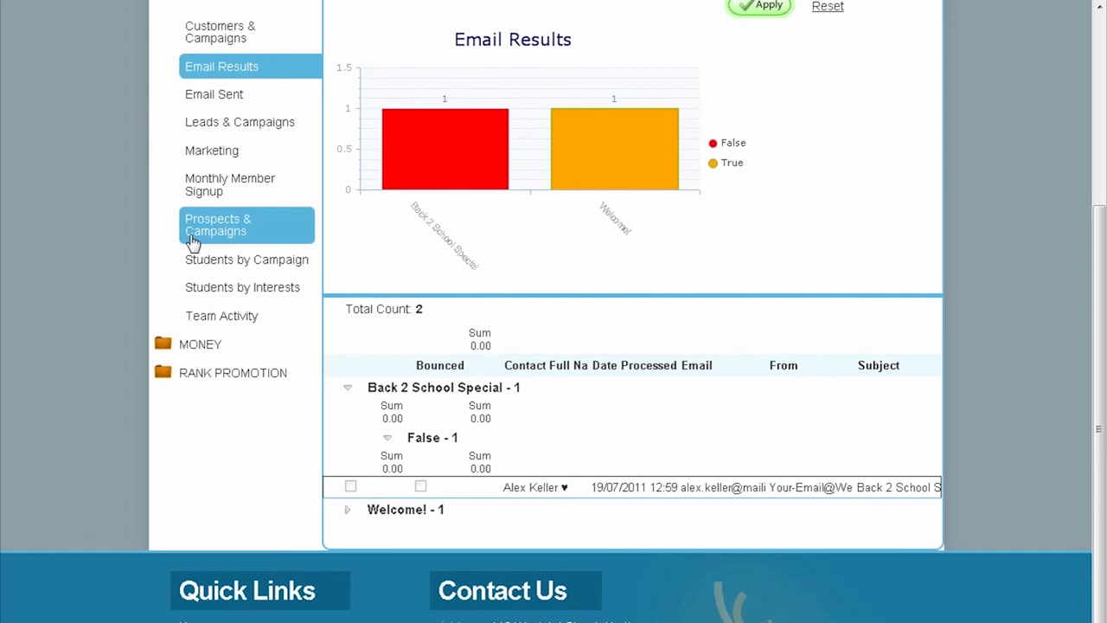
- Open the Prospects & Campaigns report and examine its chart of prospects per campaign and the monthly groups
left_click(272, 243)
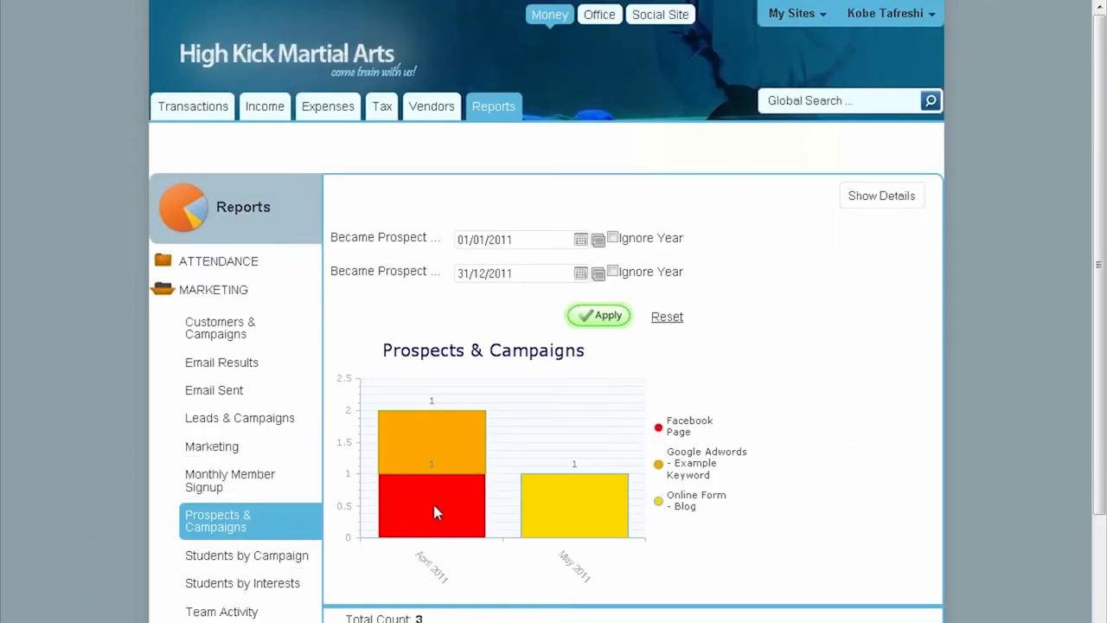
mouse_move(423, 511)
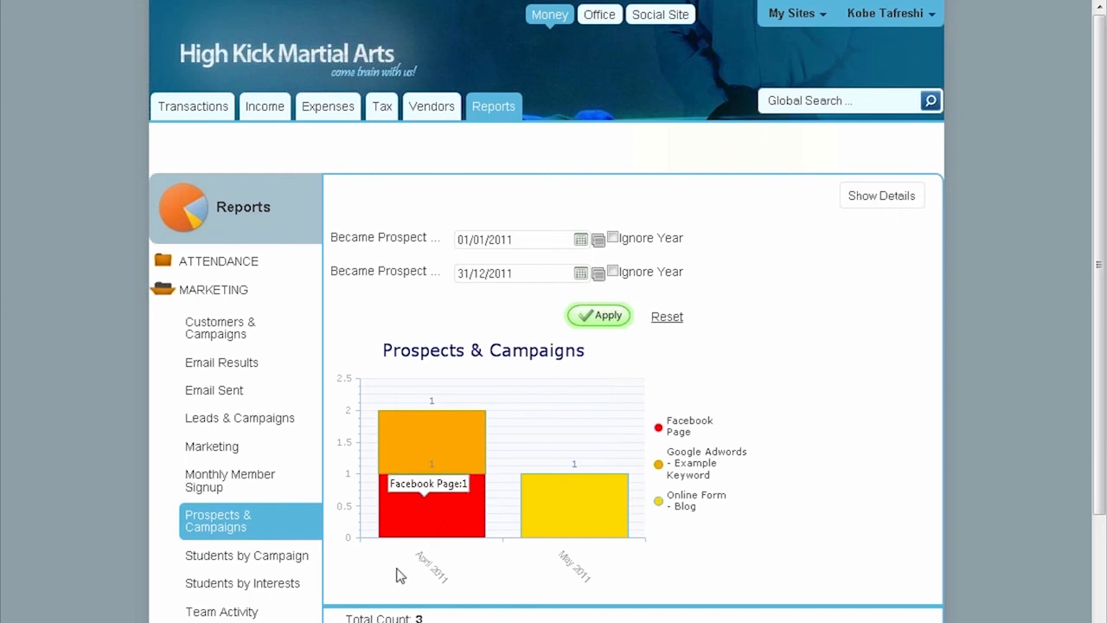
scroll(372, 563, "down", 1)
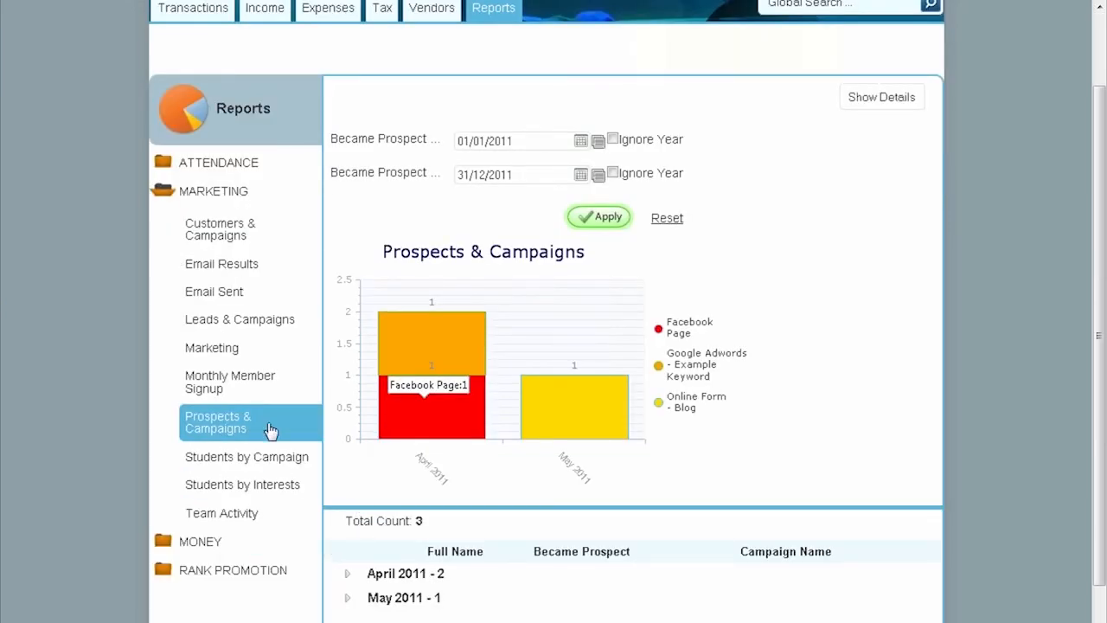
scroll(147, 433, "down", 1)
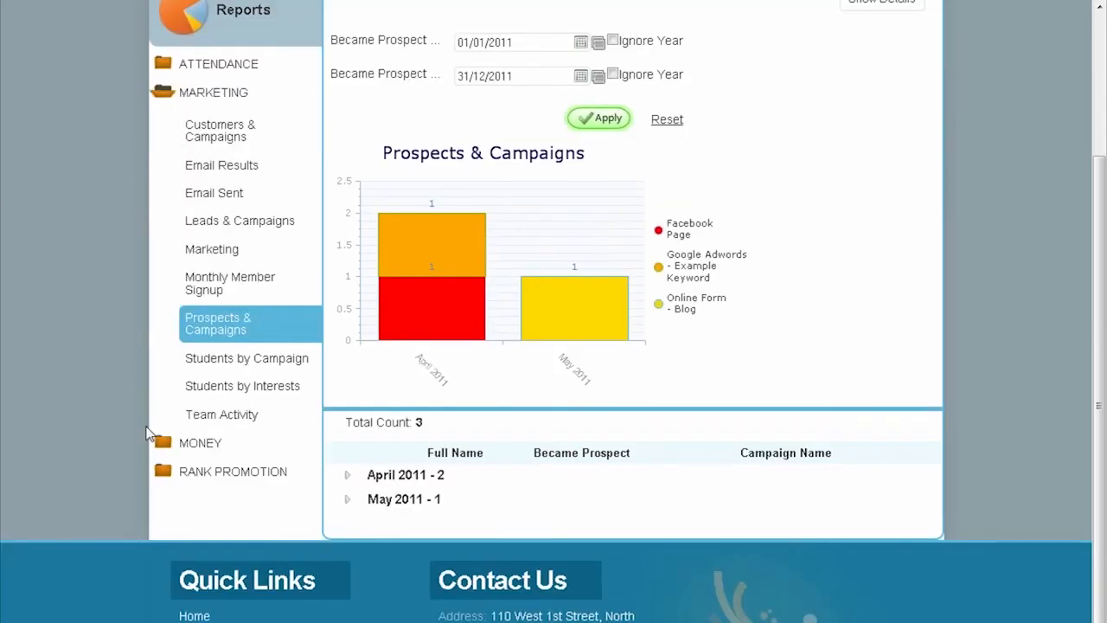
- Expand the Money report category and open the Billing & Payments report
left_click(197, 445)
scroll(77, 437, "down", 2)
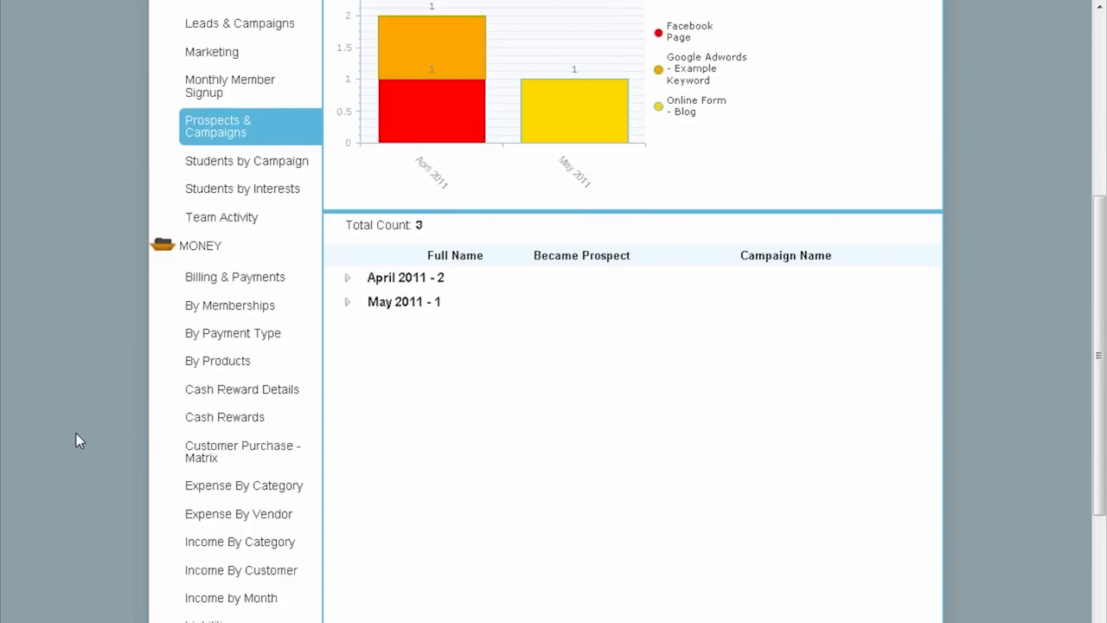
left_click(211, 286)
scroll(85, 375, "down", 1)
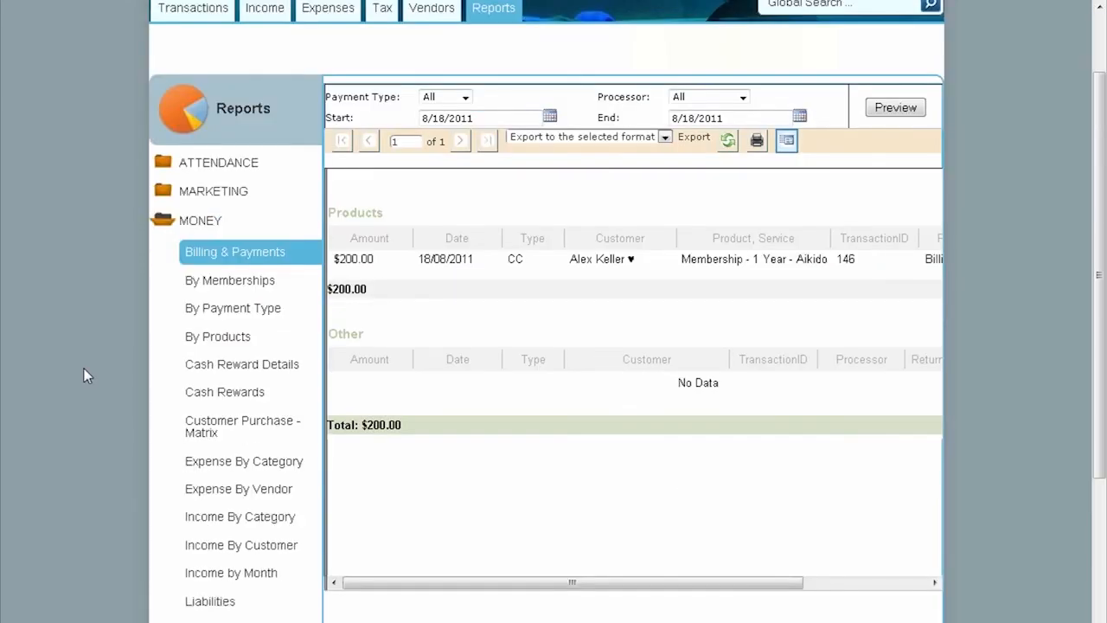
- View the By Payment Type and By Products sales reports, examining each chart and the groups listed below it
left_click(275, 313)
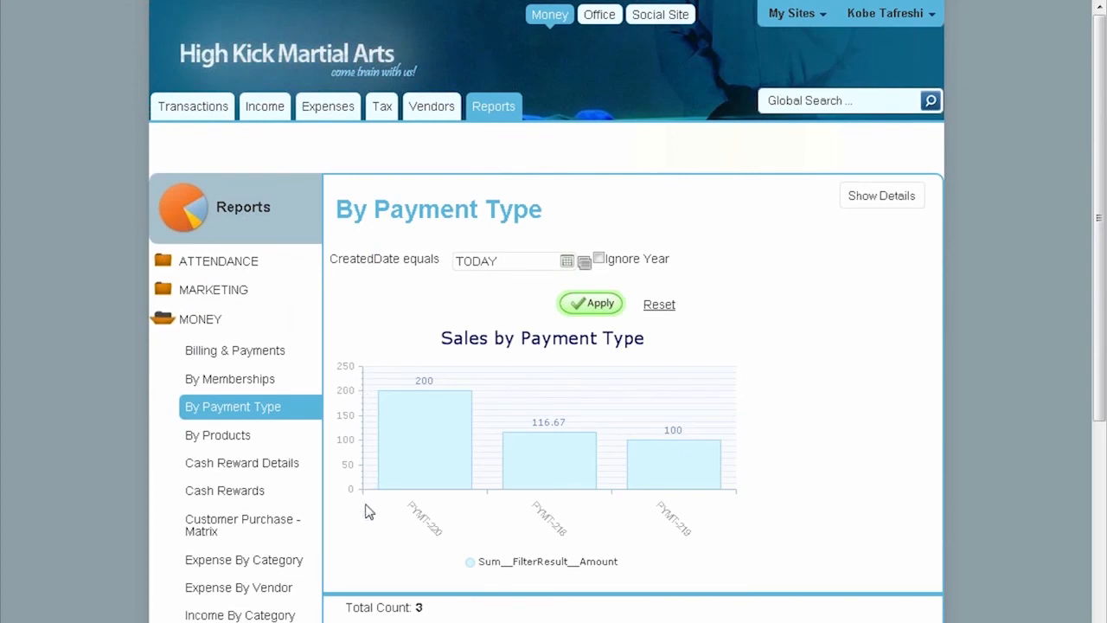
scroll(367, 511, "down", 3)
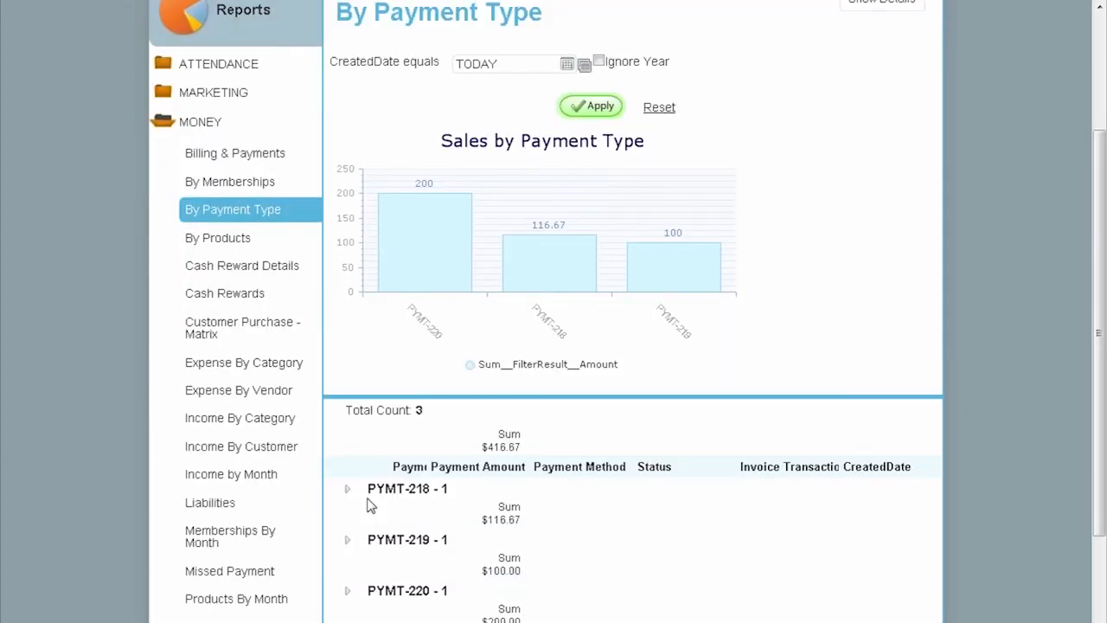
left_click(221, 246)
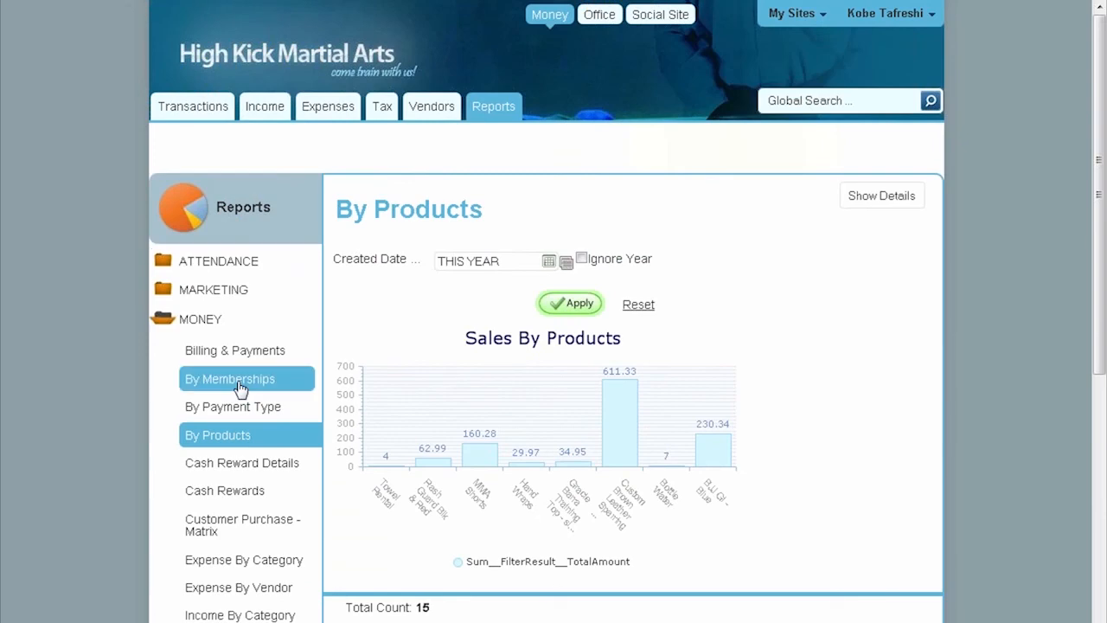
scroll(349, 558, "down", 3)
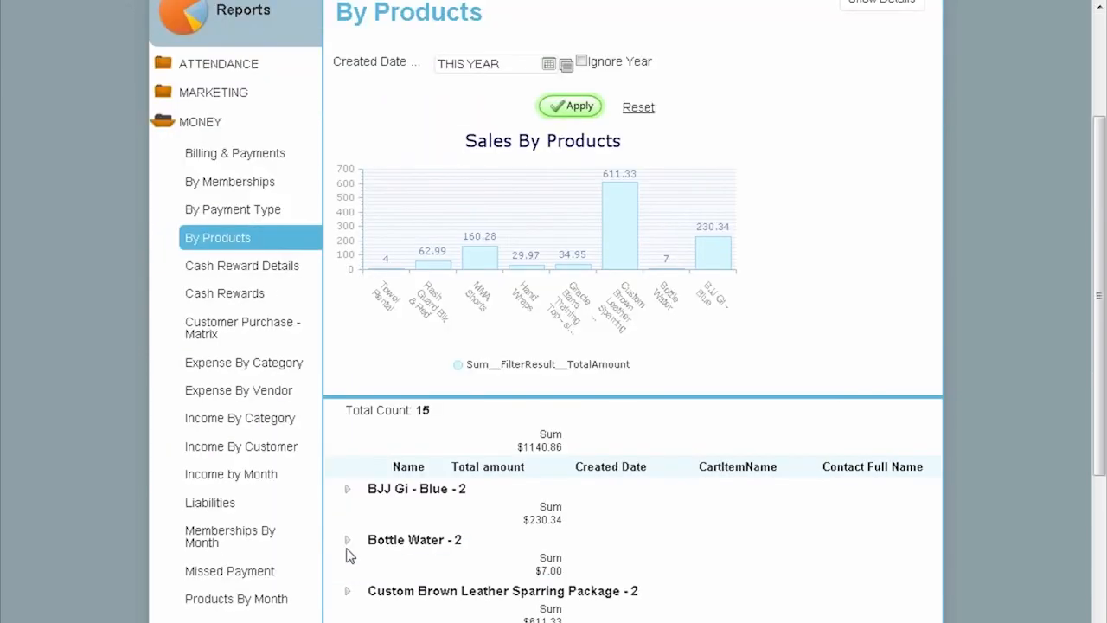
scroll(351, 539, "down", 2)
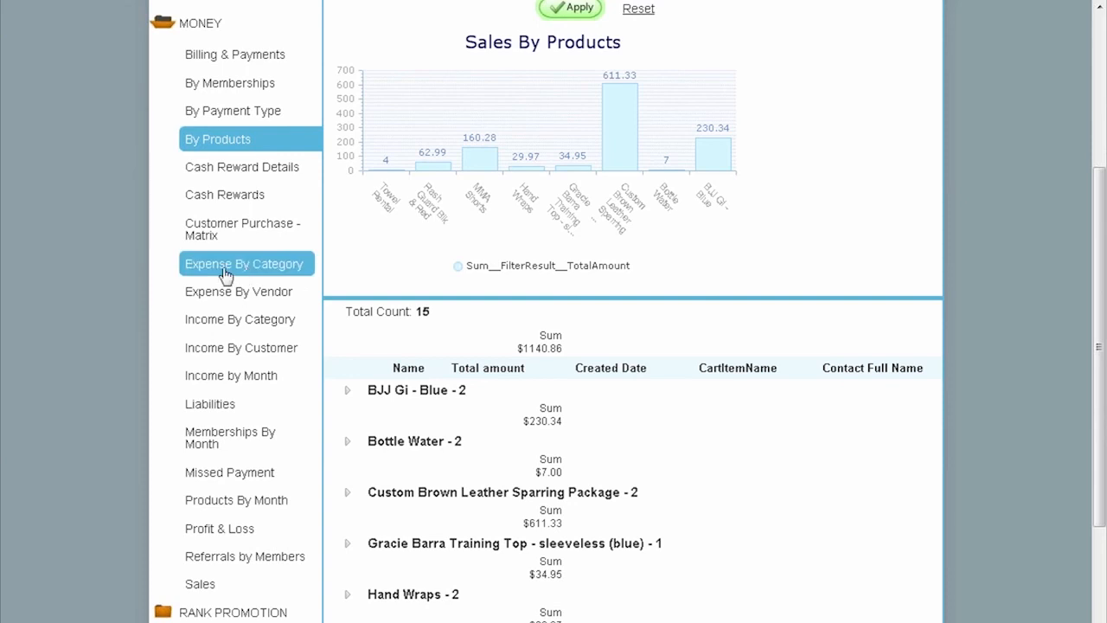
scroll(421, 281, "up", 2)
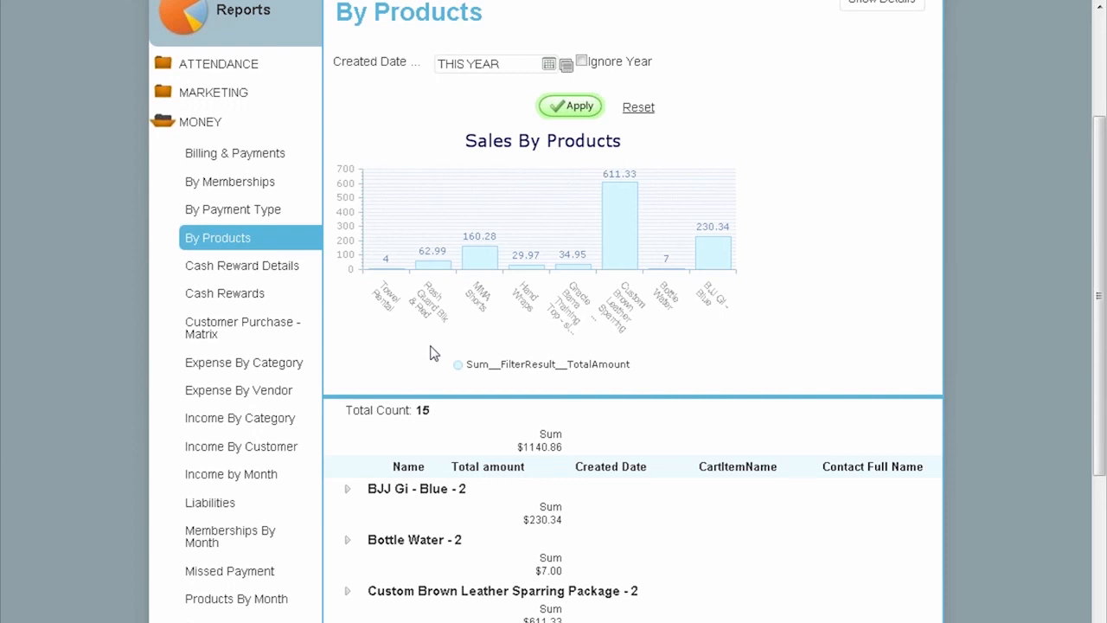
- Open the Customer Purchase - Matrix report and examine the purchases chart and each customer's totals by item type
left_click(248, 345)
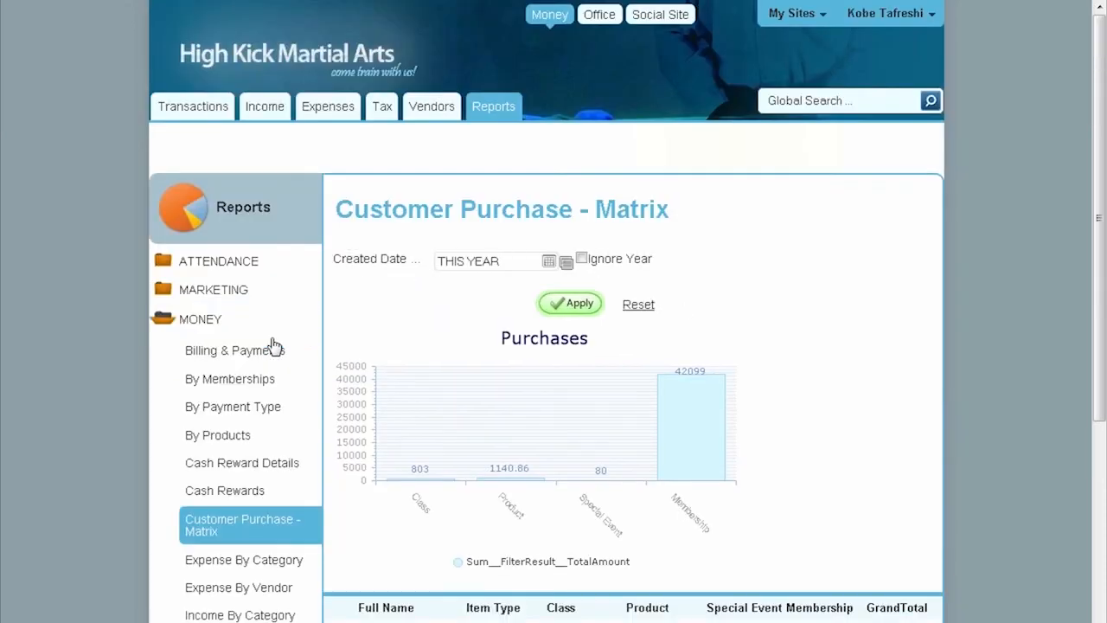
scroll(327, 412, "down", 1)
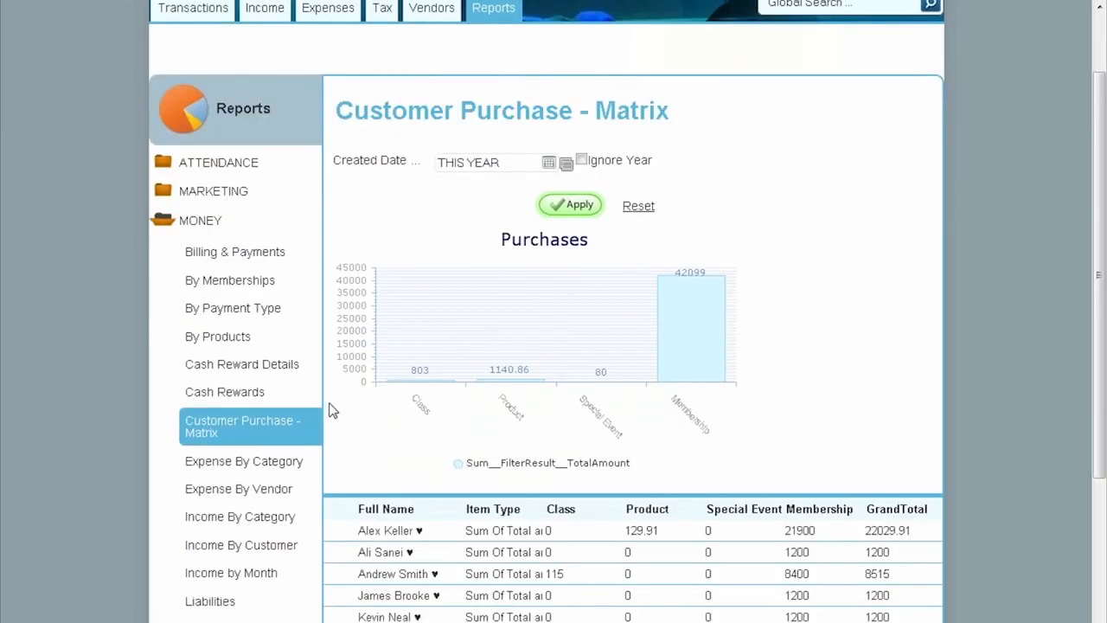
scroll(332, 410, "down", 1)
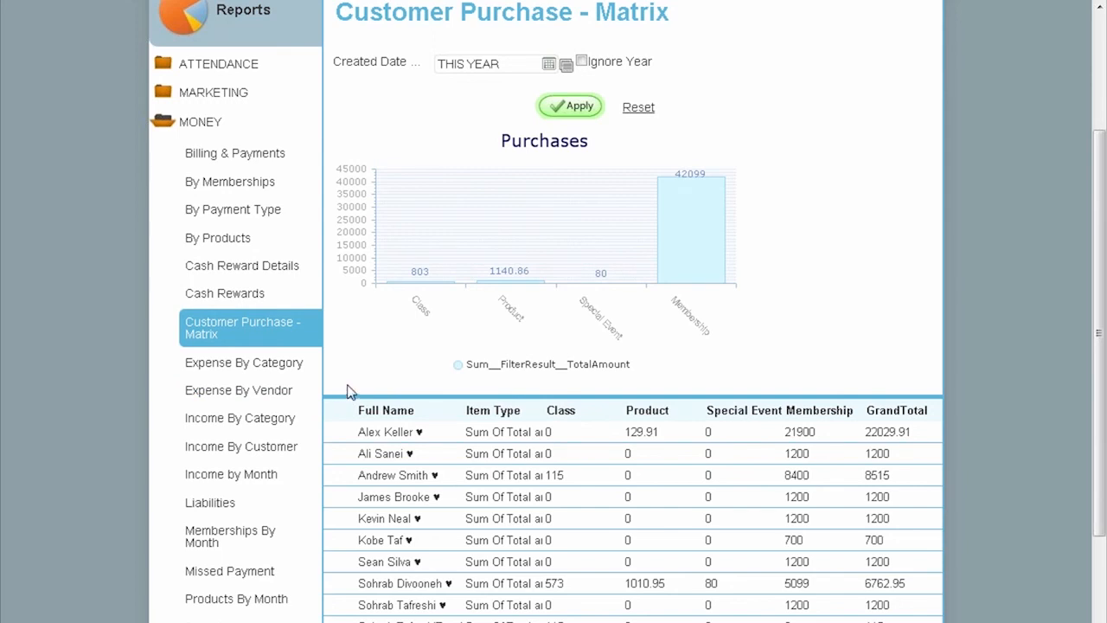
scroll(349, 391, "down", 2)
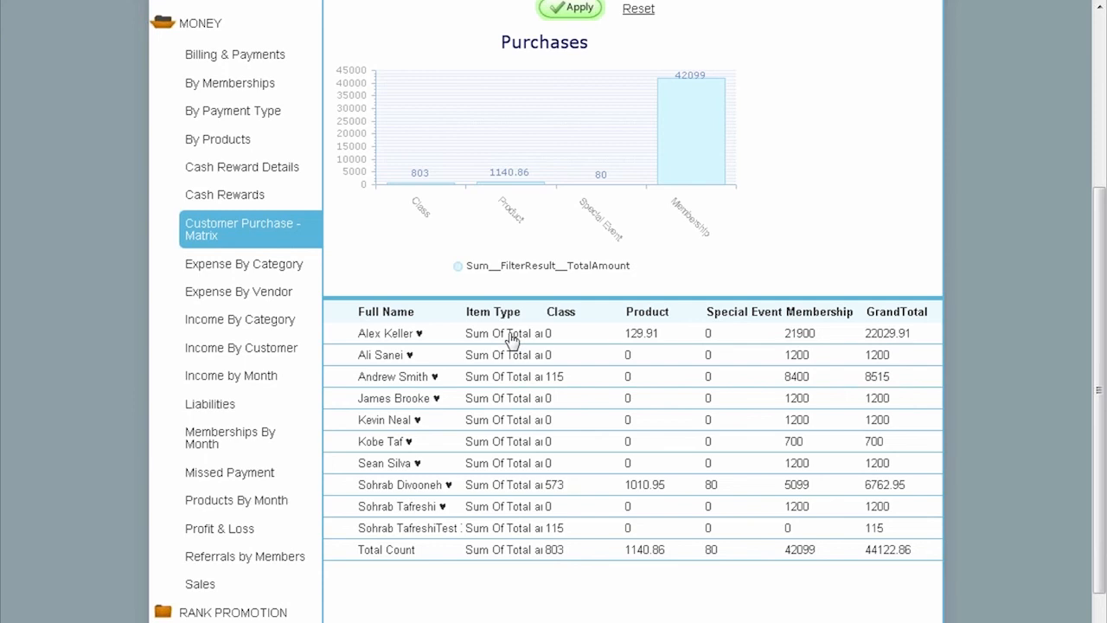
scroll(173, 398, "down", 2)
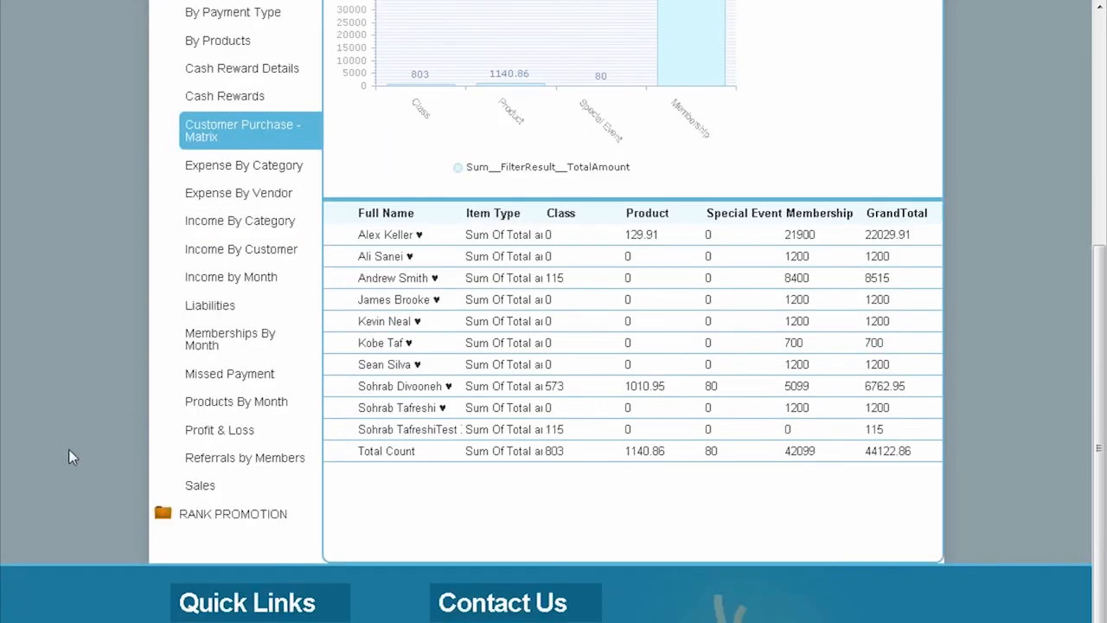
- Expand the Rank Promotion report category and look over its reports and the Money reports above it
left_click(214, 527)
scroll(134, 506, "down", 2)
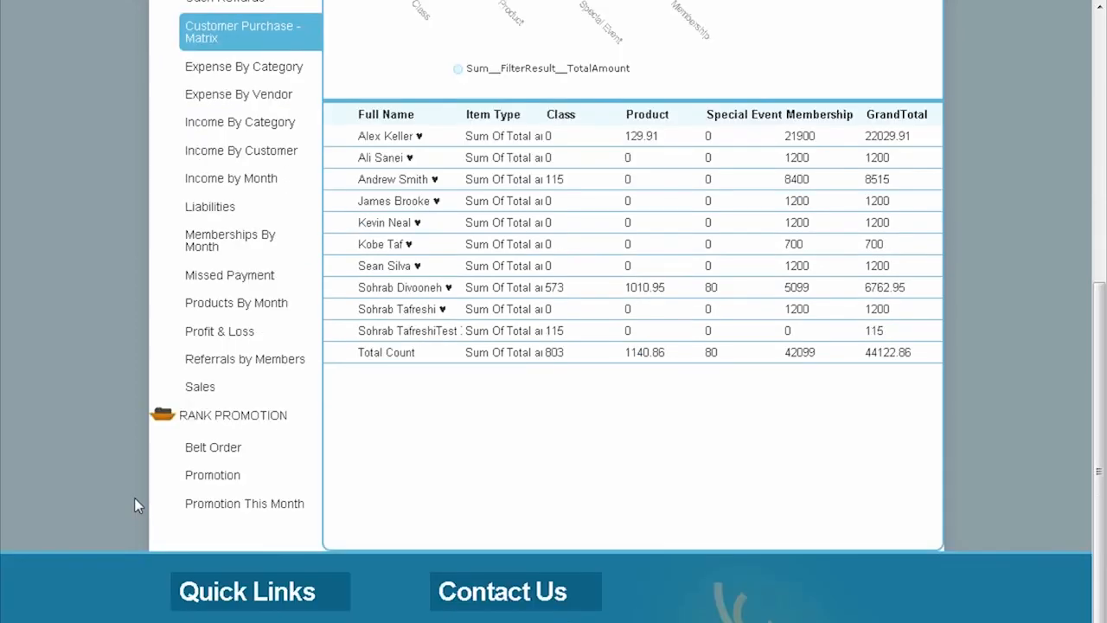
scroll(134, 505, "up", 2)
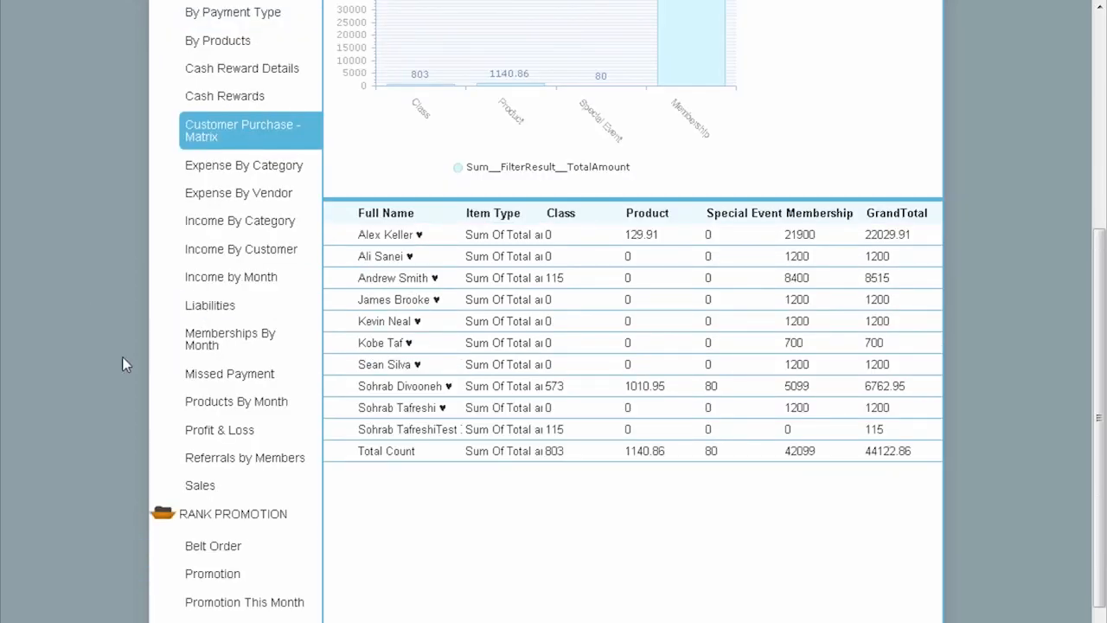
scroll(124, 363, "up", 2)
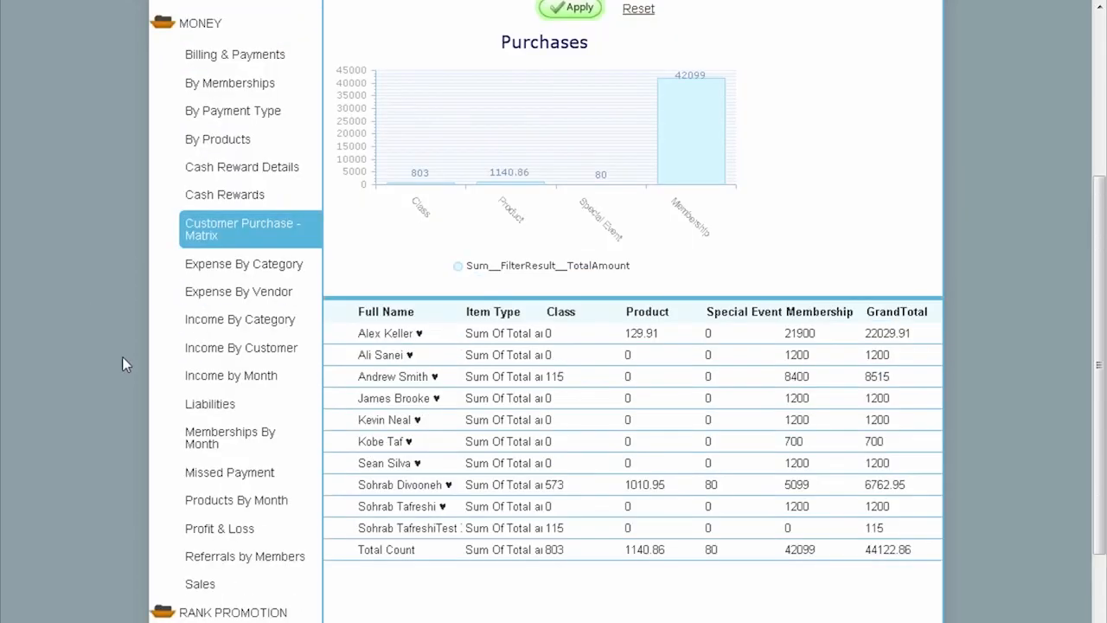
- Open the Memberships By Month report and examine its sales chart and the date groups below it
left_click(212, 443)
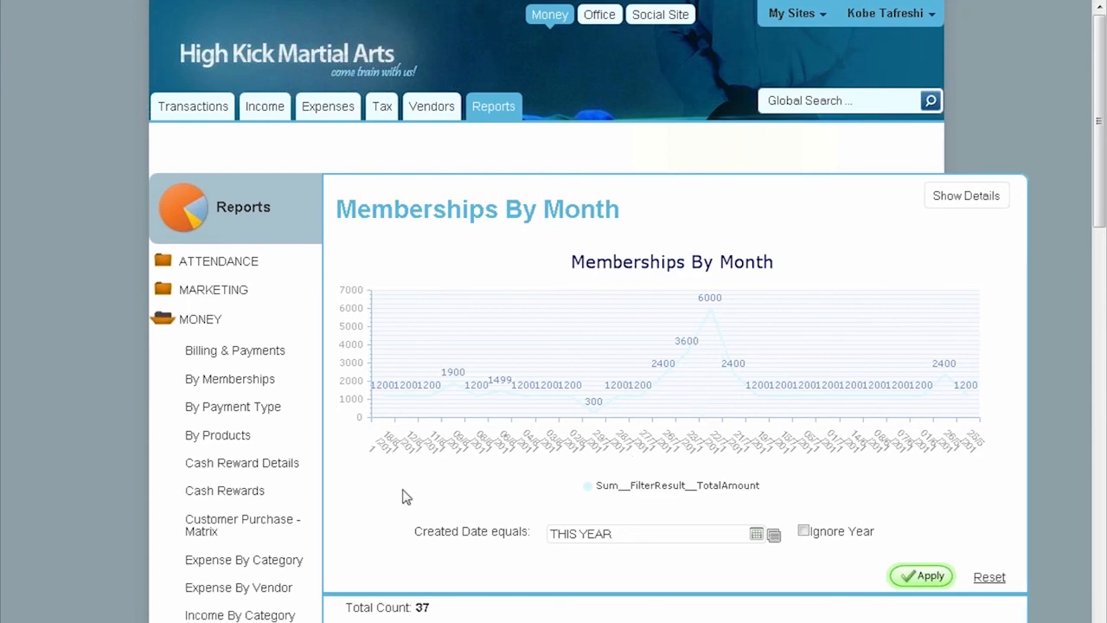
scroll(402, 497, "down", 2)
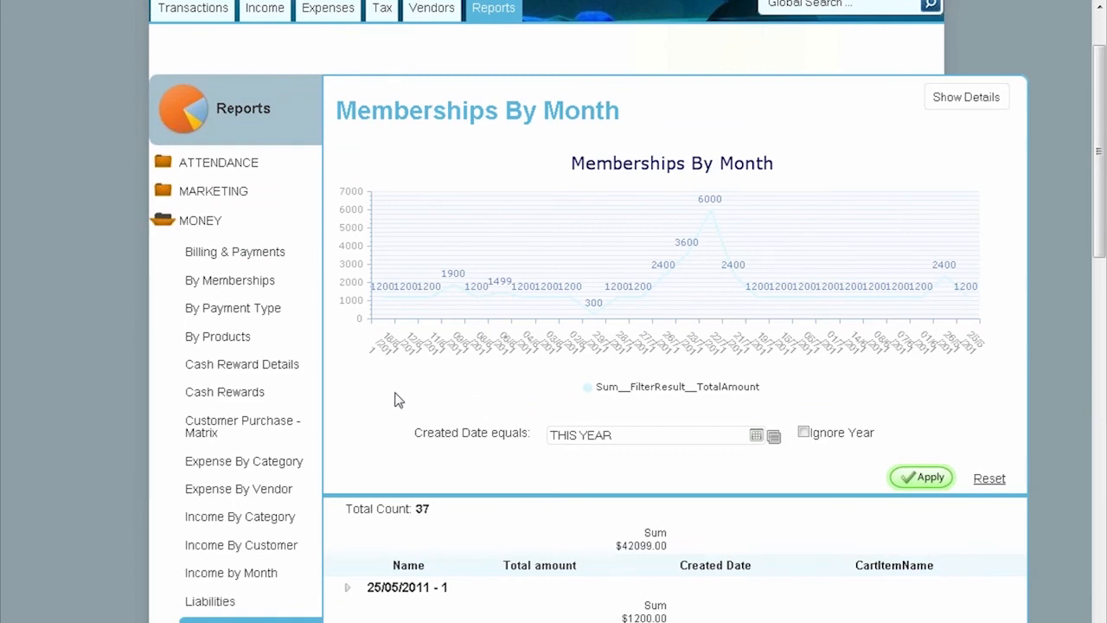
scroll(391, 399, "down", 3)
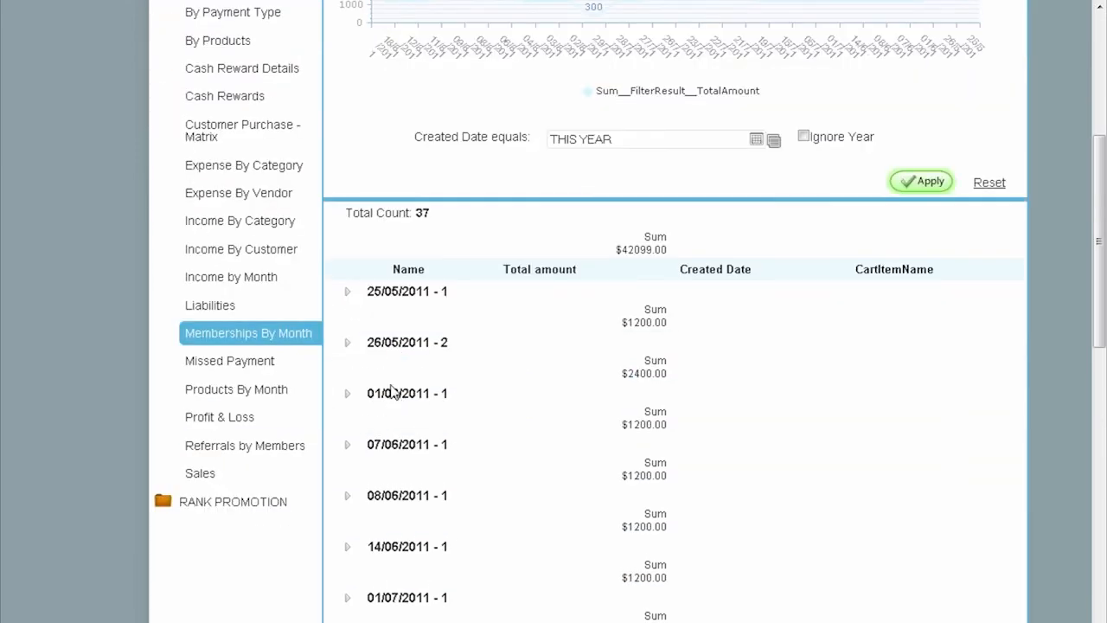
- Expand the 25/05/2011, 26/05/2011, 01/06/2011, 14/06/2011 and 15/07/2011 groups to list their memberships, and return to the Created Date filter
left_click(349, 292)
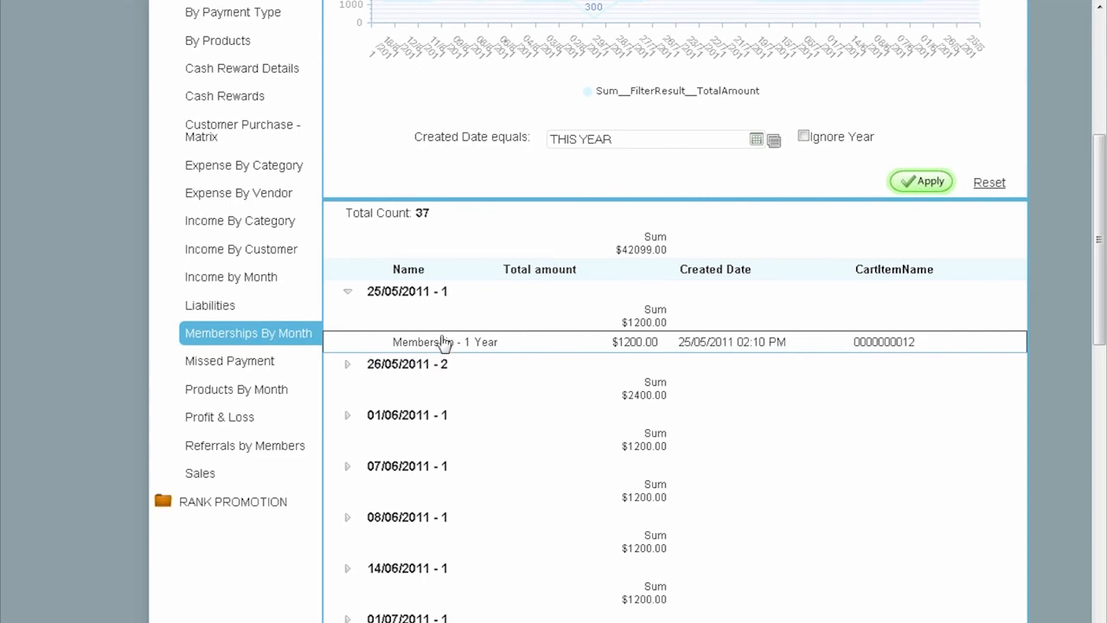
left_click(349, 365)
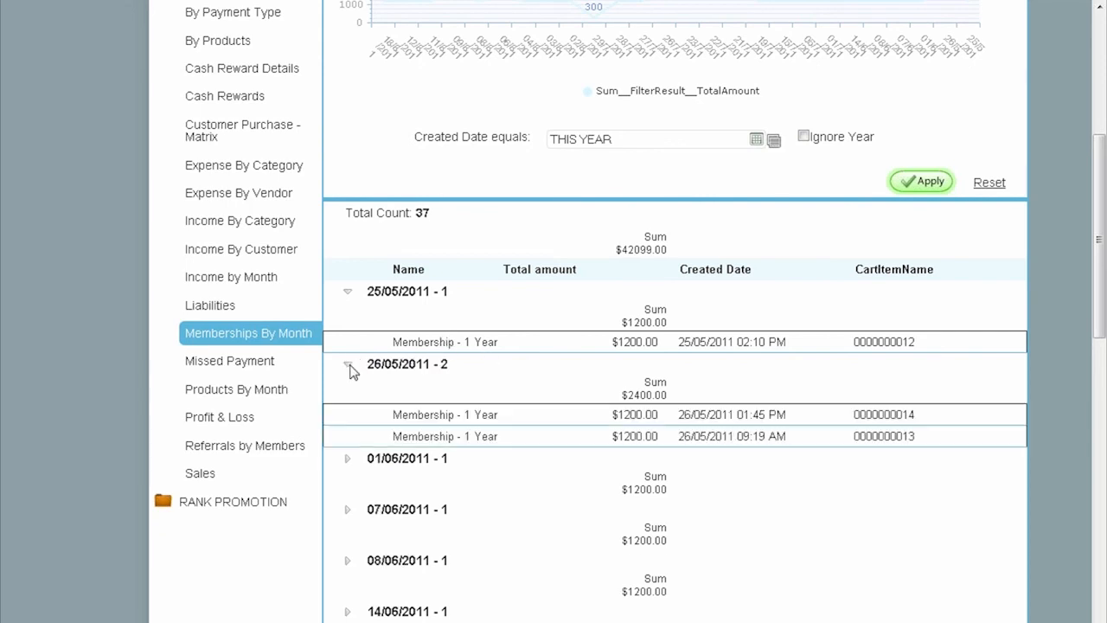
left_click(347, 458)
scroll(350, 527, "down", 2)
left_click(348, 435)
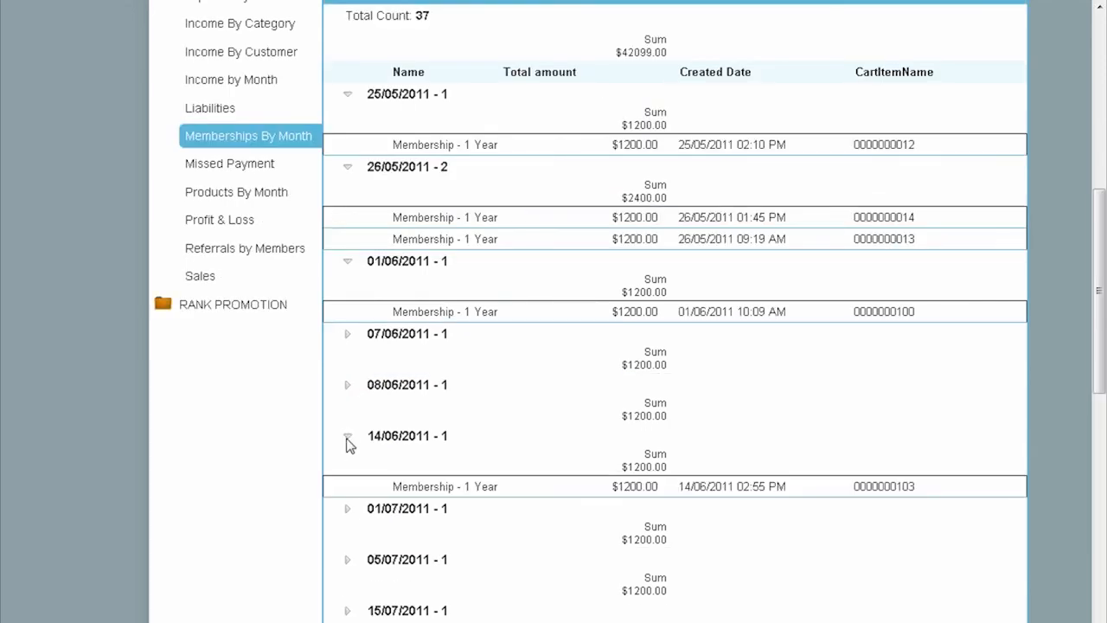
scroll(357, 458, "down", 1)
left_click(349, 513)
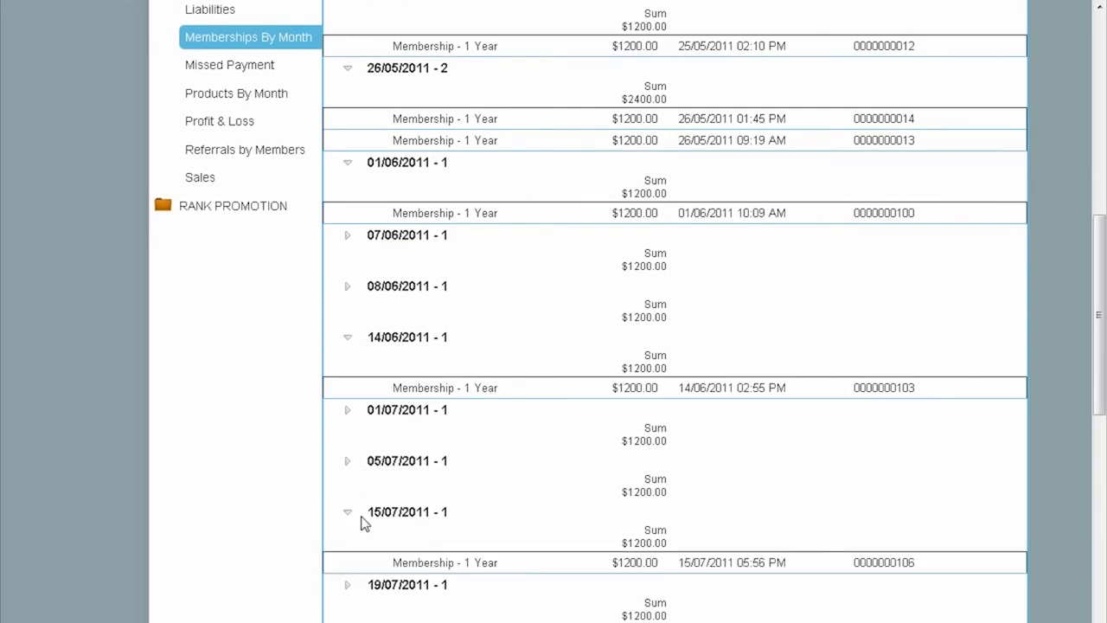
scroll(359, 518, "up", 4)
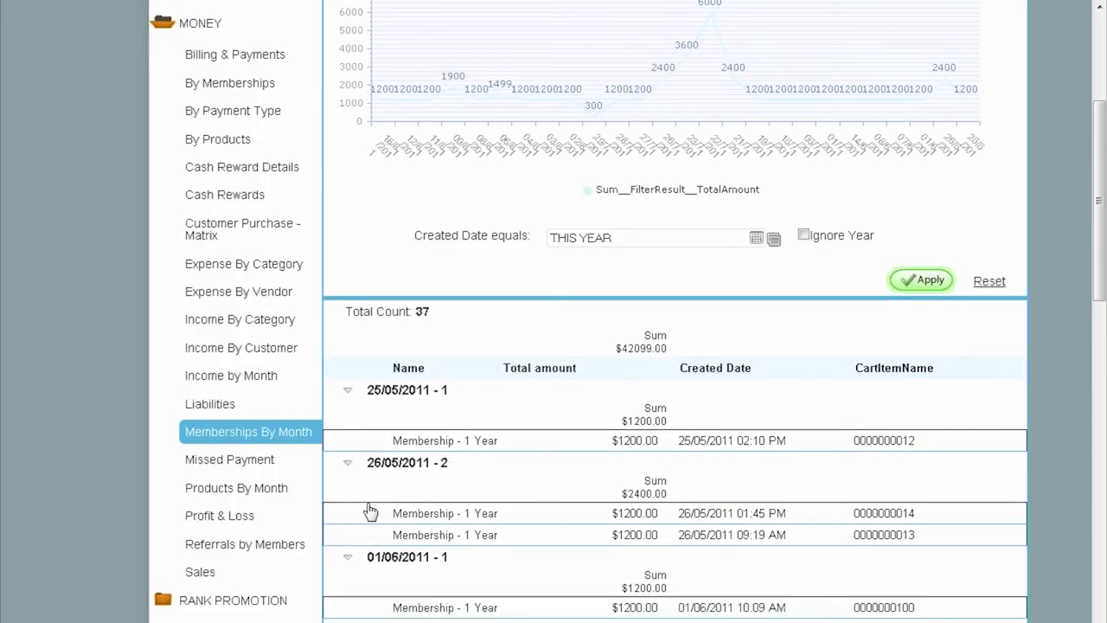
left_click(665, 236)
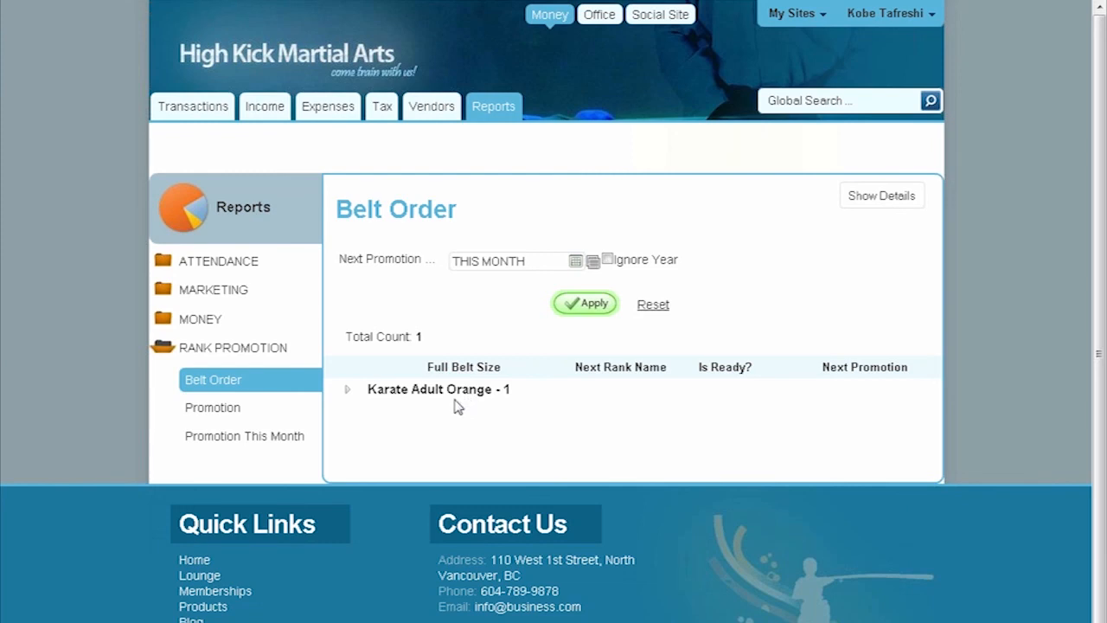
- Open the Promotion report under Rank Promotion and examine the students' ranks, days since promotion and promotion status
left_click(232, 417)
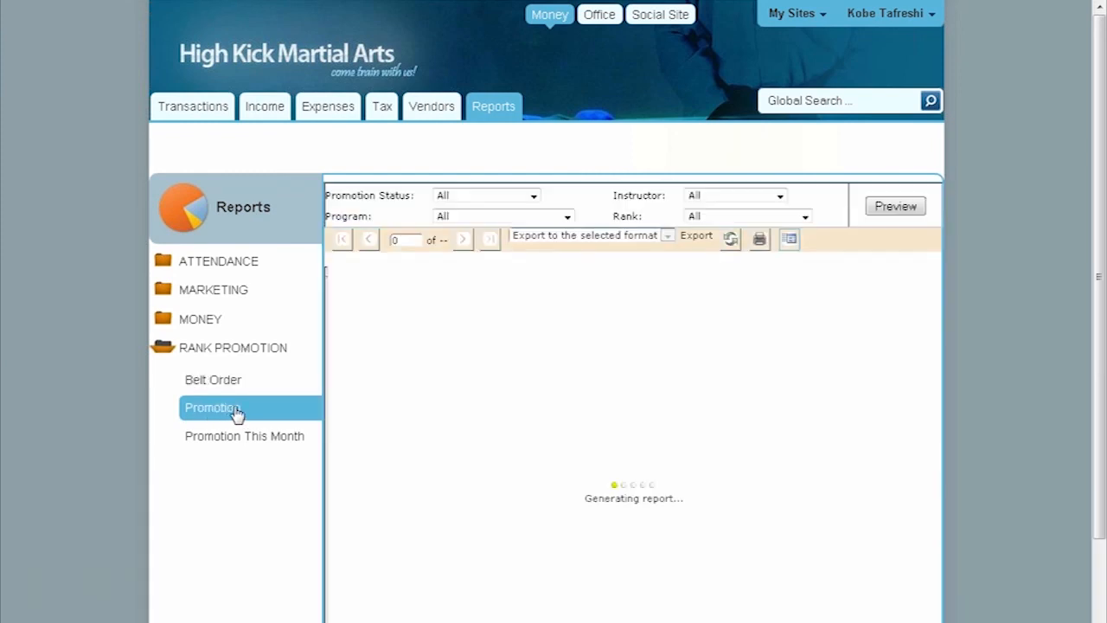
scroll(960, 398, "down", 2)
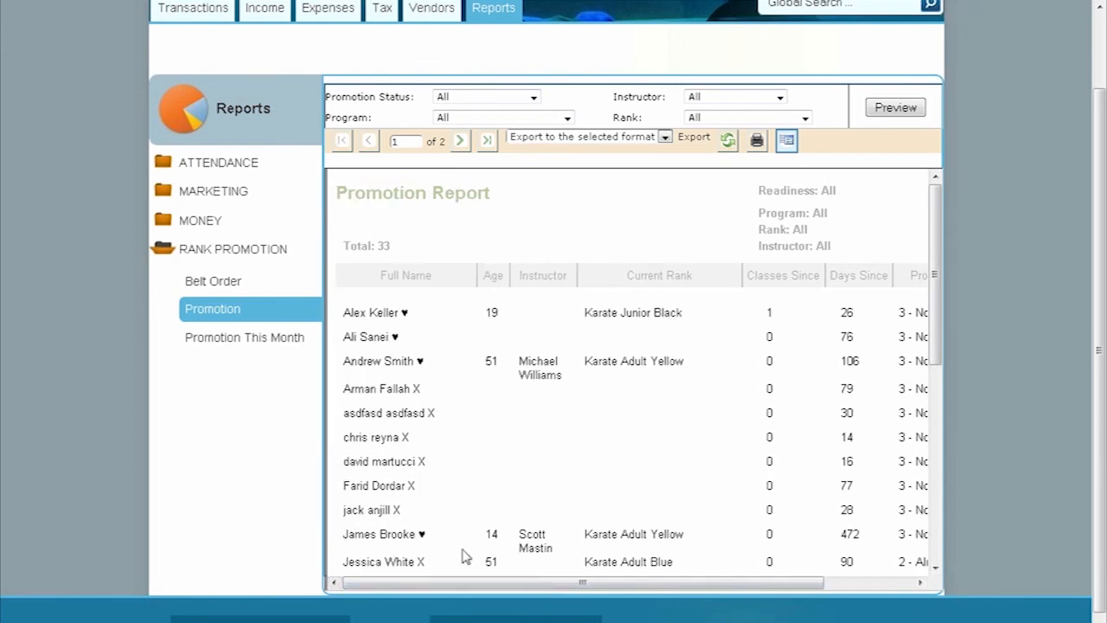
left_click_drag(567, 592, 732, 585)
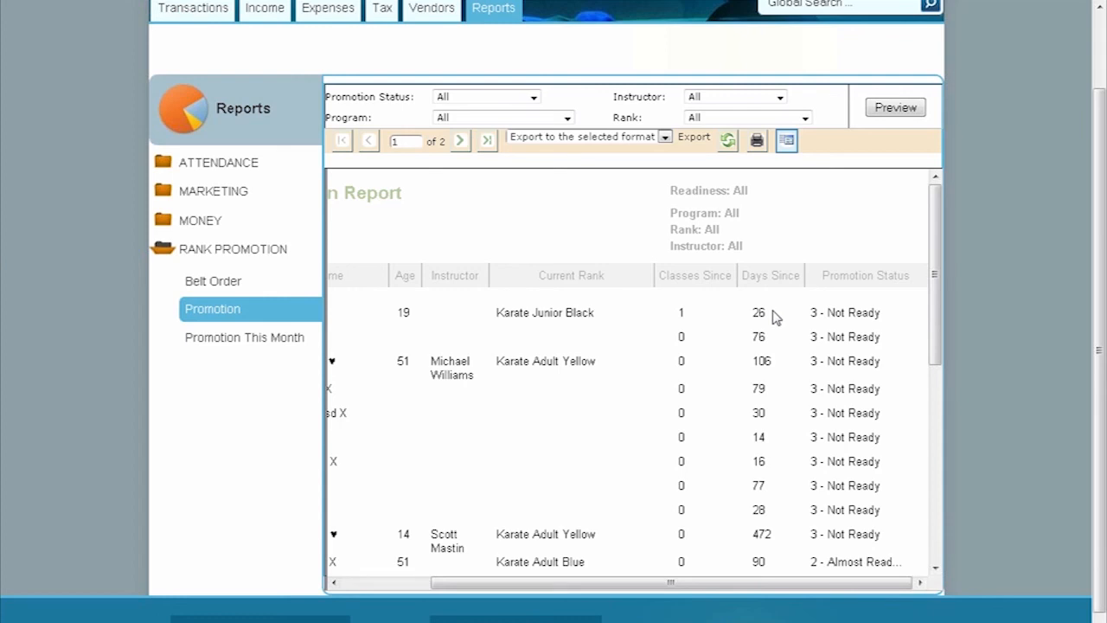
- Switch from the Money area to the Social Site and log out of the account to view the public home page
scroll(103, 324, "up", 2)
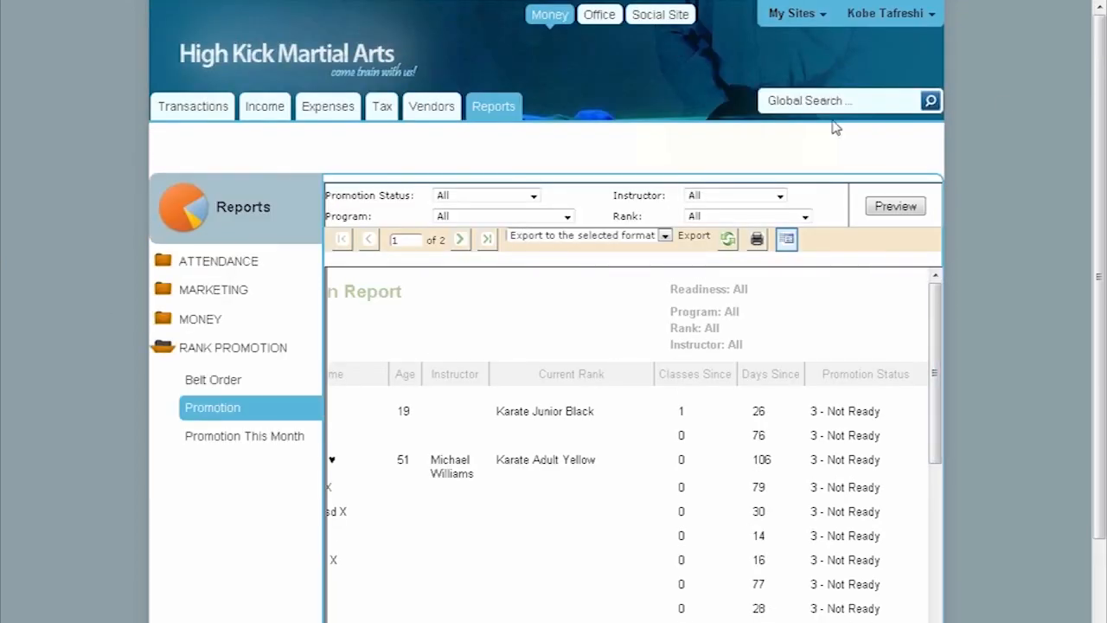
left_click(673, 17)
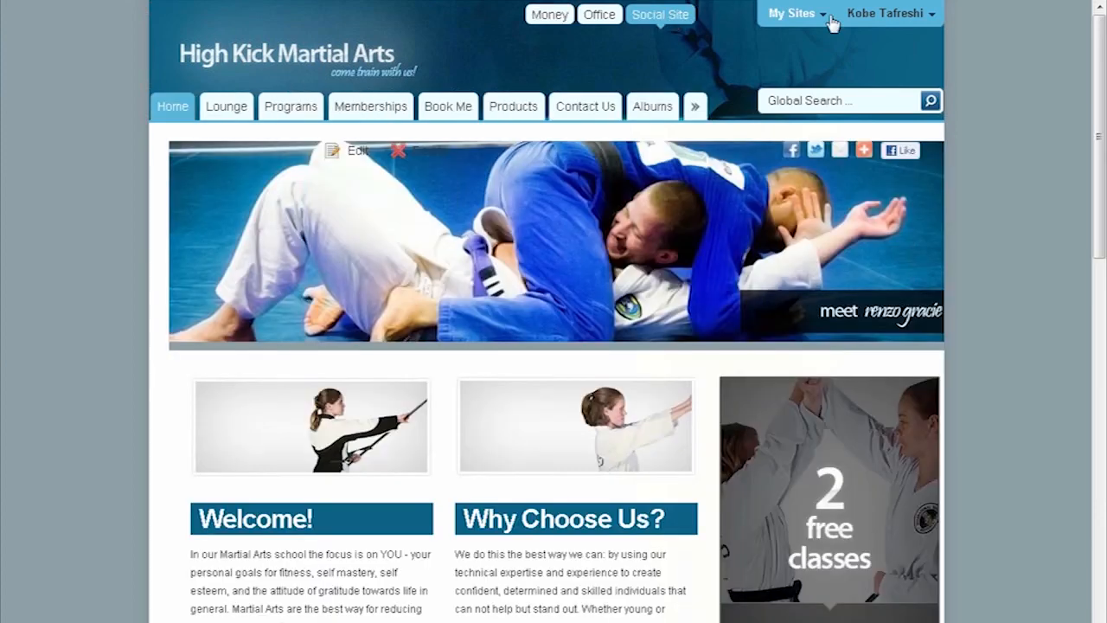
left_click(891, 14)
left_click(780, 215)
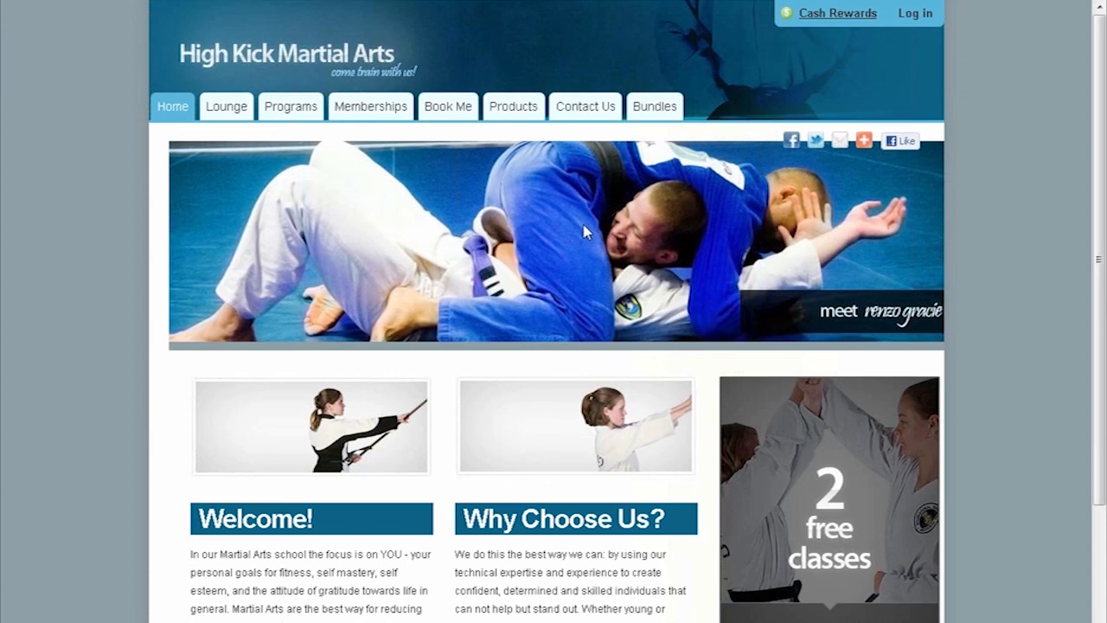
- Open the Cash Rewards page and examine the ways to earn rewards and the sample rewards history
left_click(837, 14)
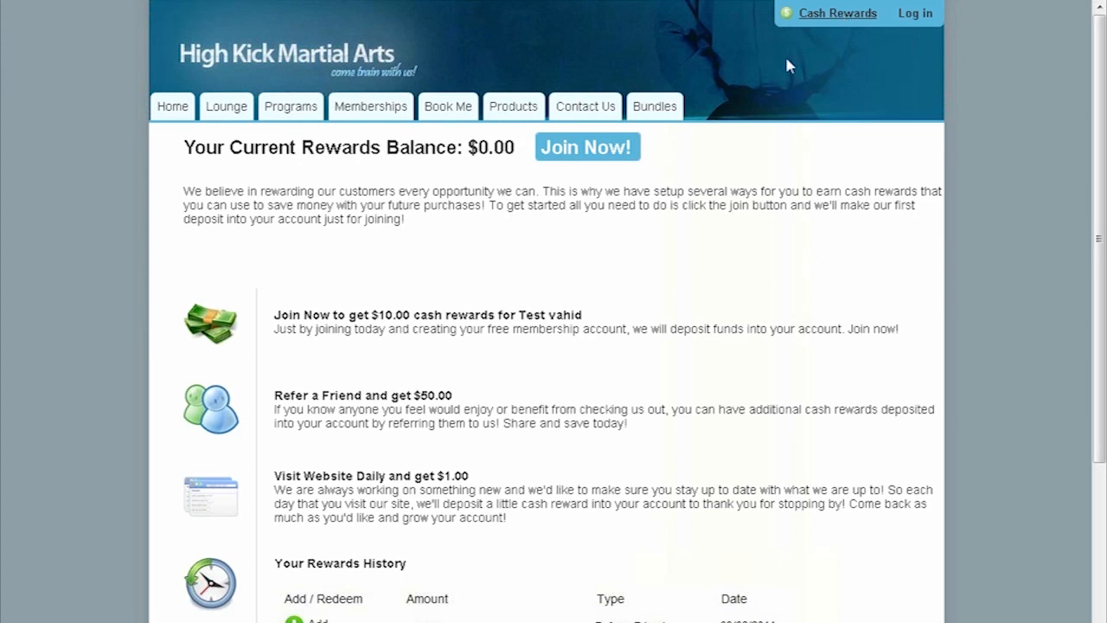
scroll(694, 238, "down", 2)
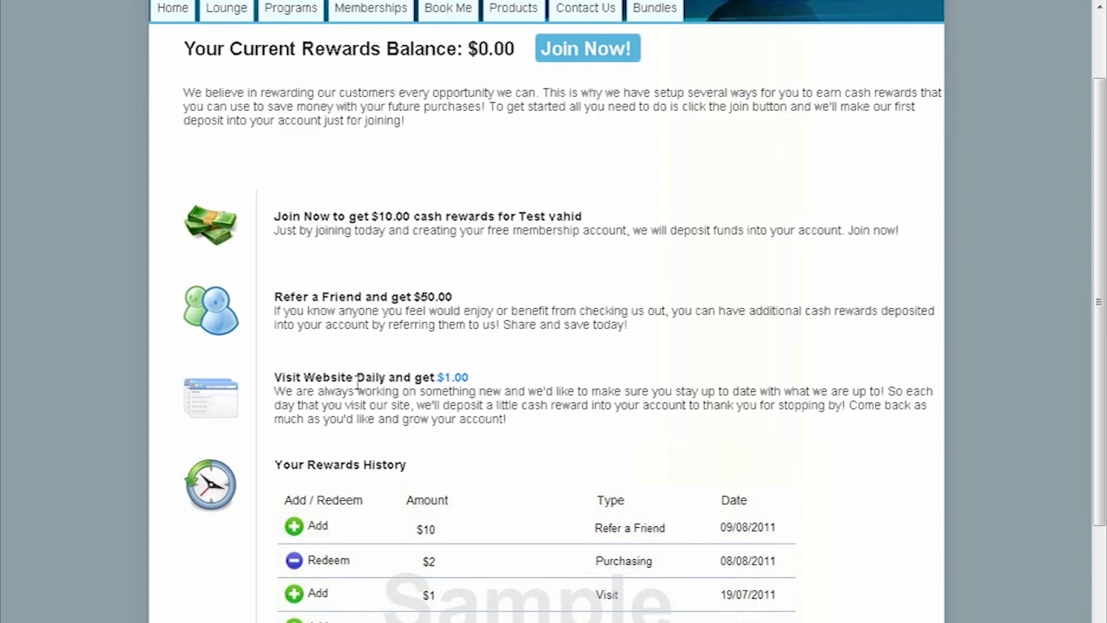
scroll(732, 203, "up", 2)
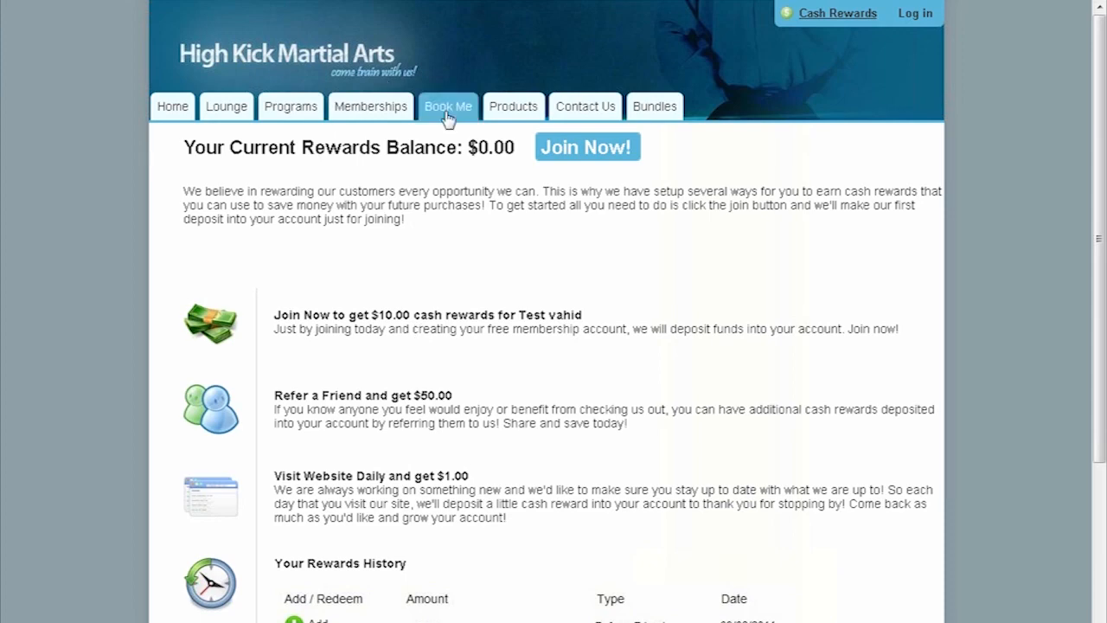
- Add the 3 months Karate membership to the cart and open its checkout as Not a member yet, returning to Home
left_click(399, 110)
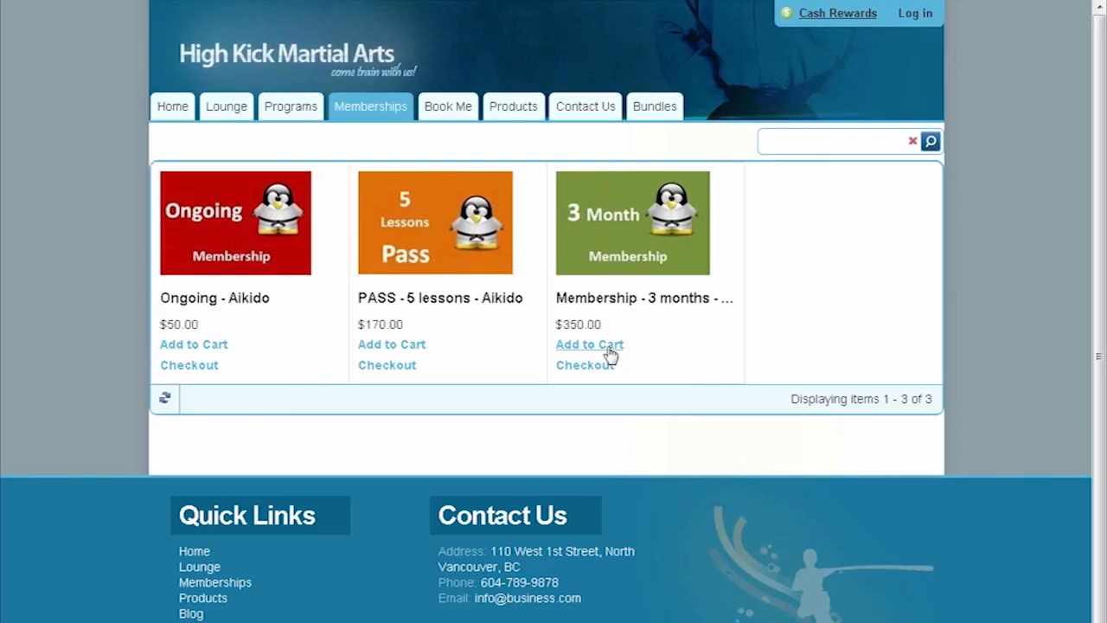
left_click(580, 346)
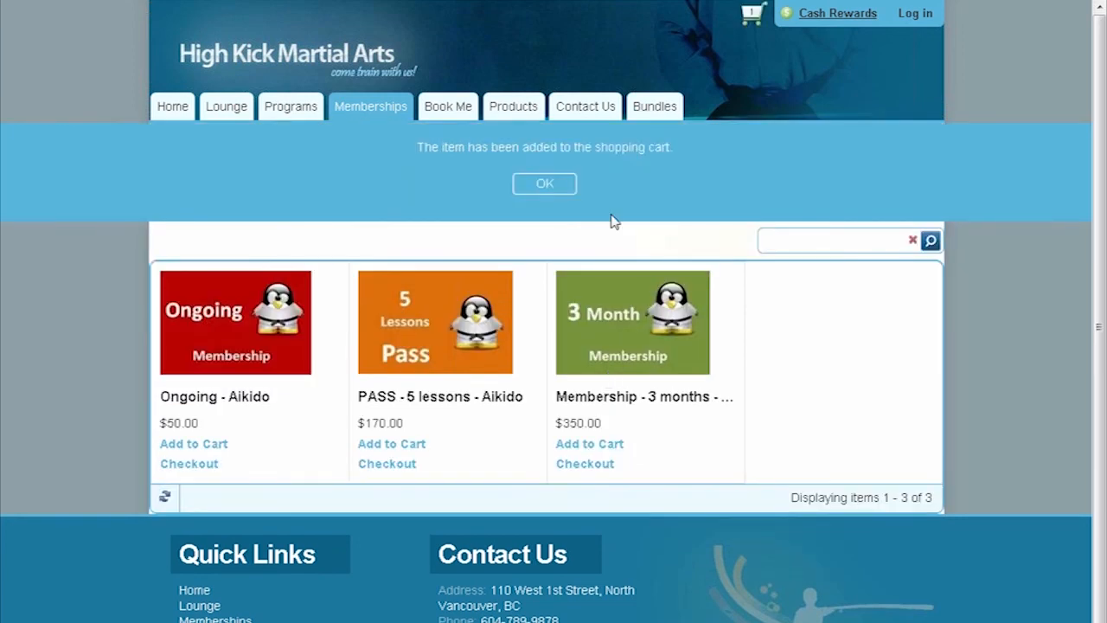
left_click(749, 17)
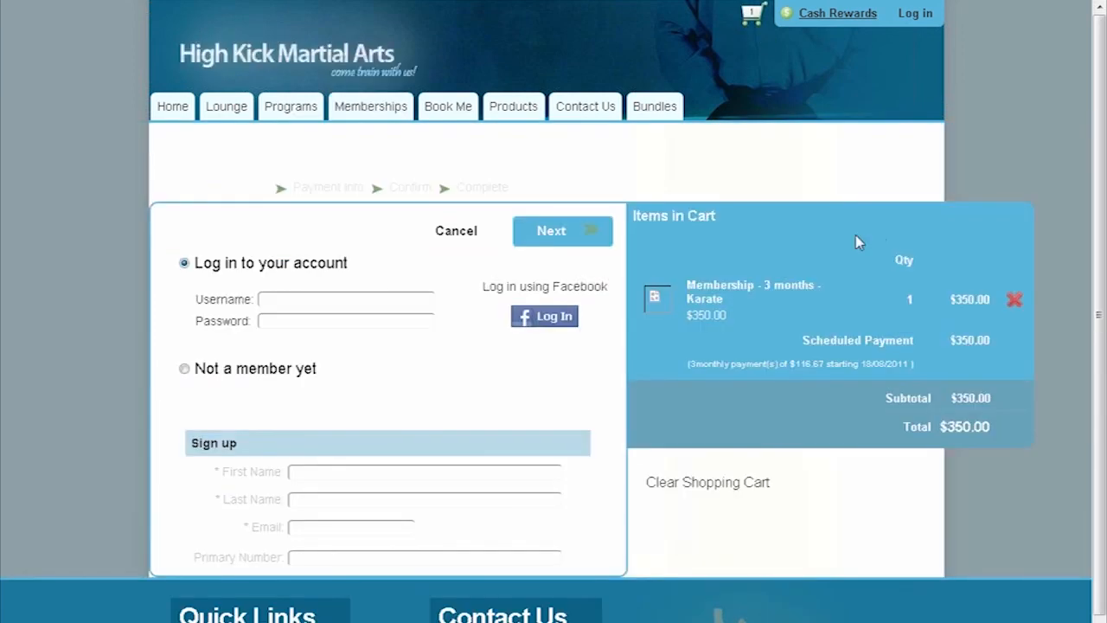
left_click(189, 371)
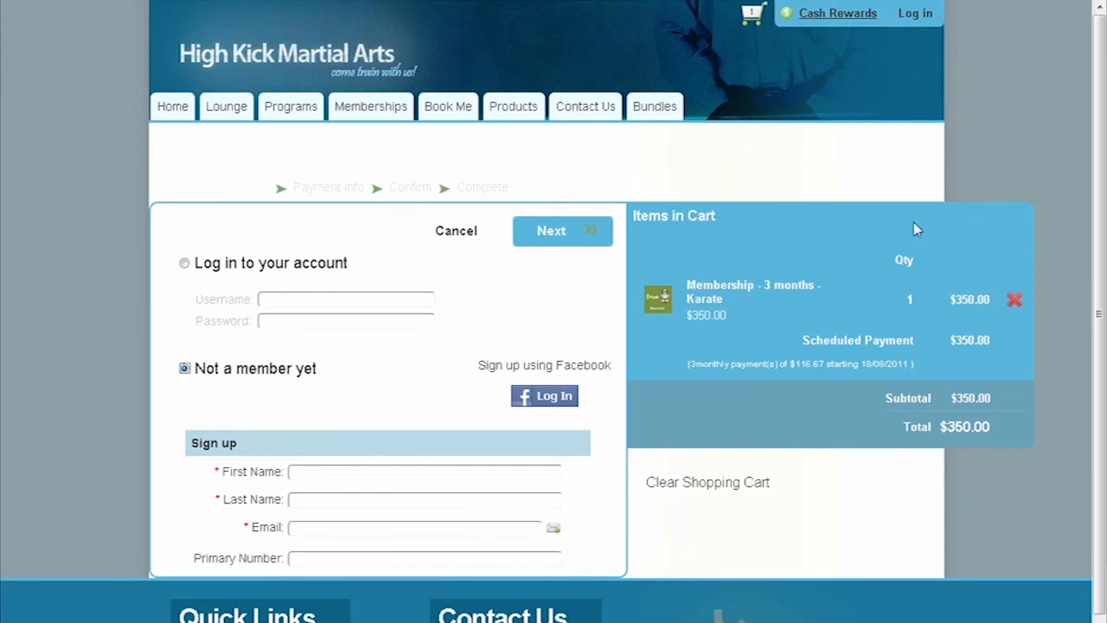
left_click(166, 111)
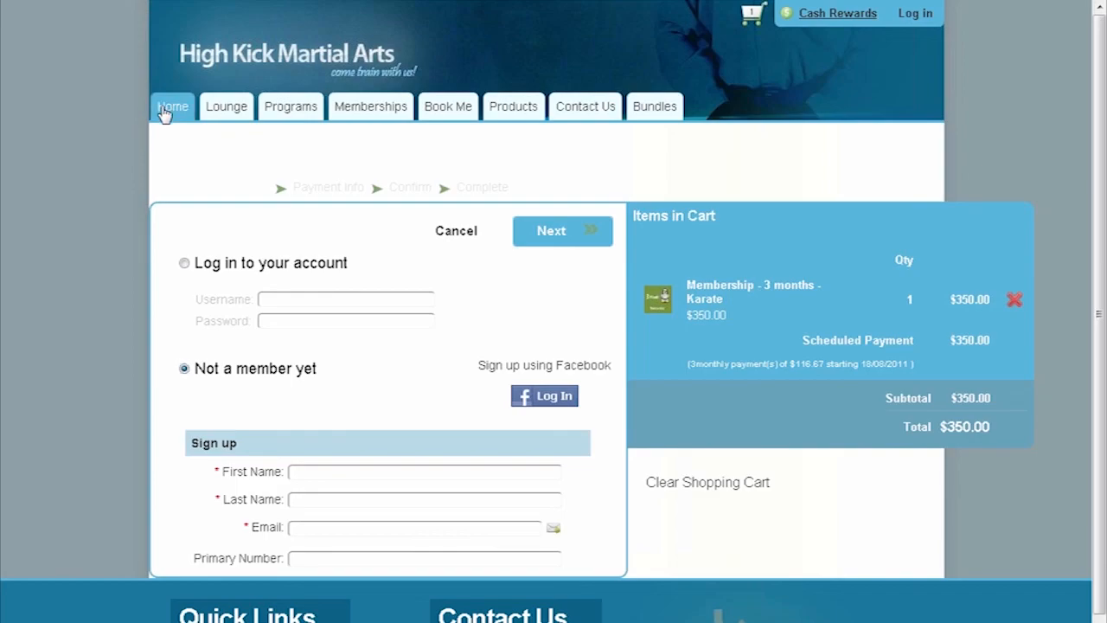